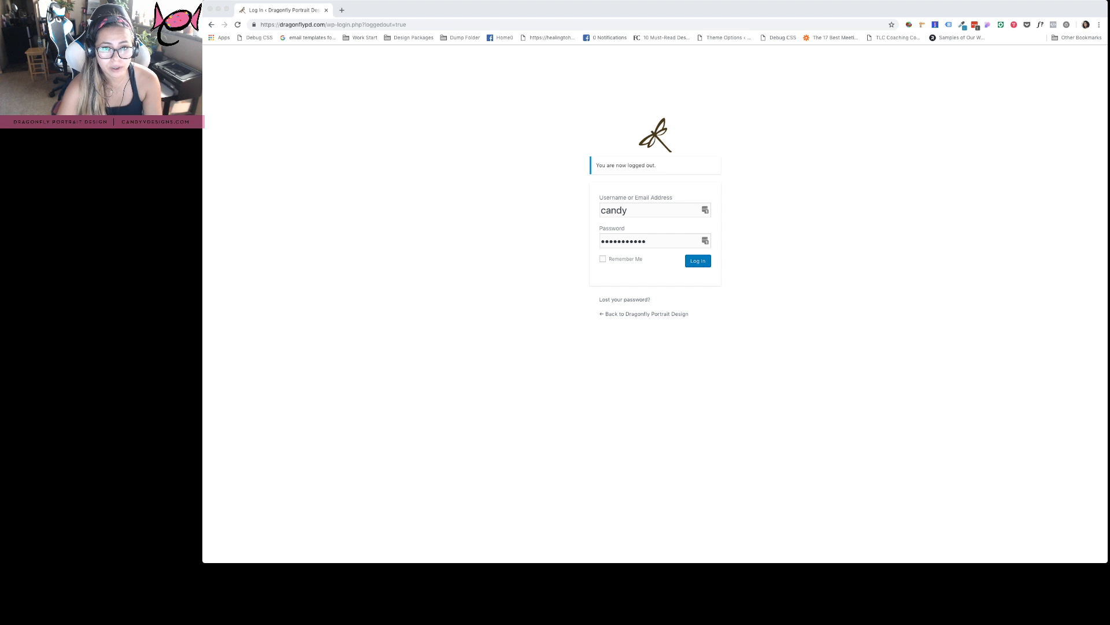
Open a new browser tab and load dragonflypd.com/wp-admin
{"action": "left_click", "coordinate": [342, 10]}
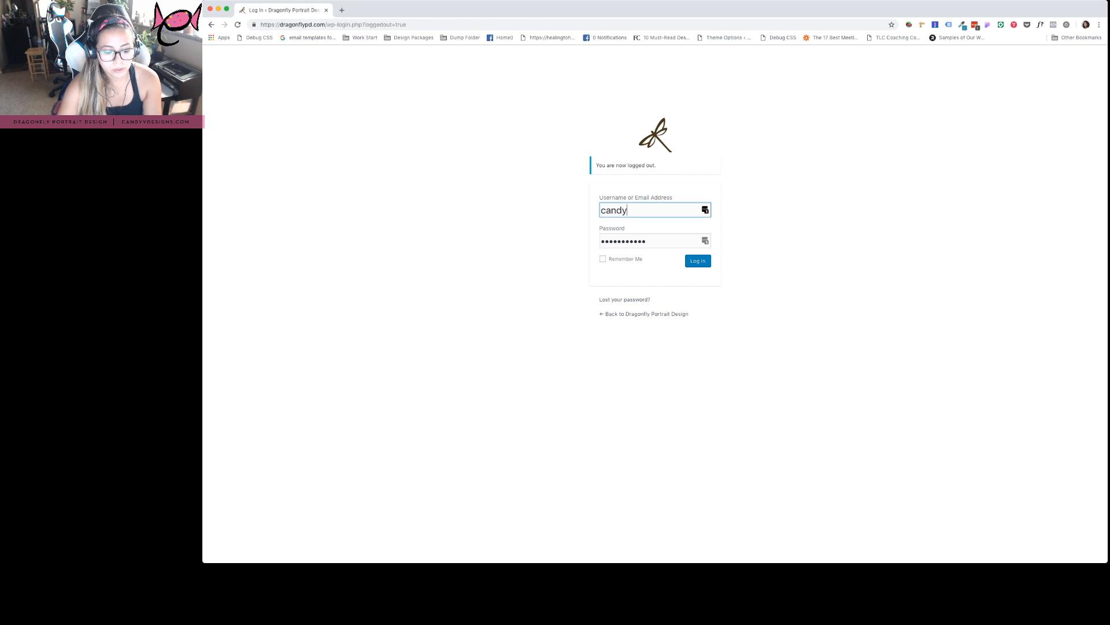
{"action": "left_click", "coordinate": [341, 9]}
{"action": "type", "text": "dragonflypd.com"}
{"action": "key", "text": "Return"}
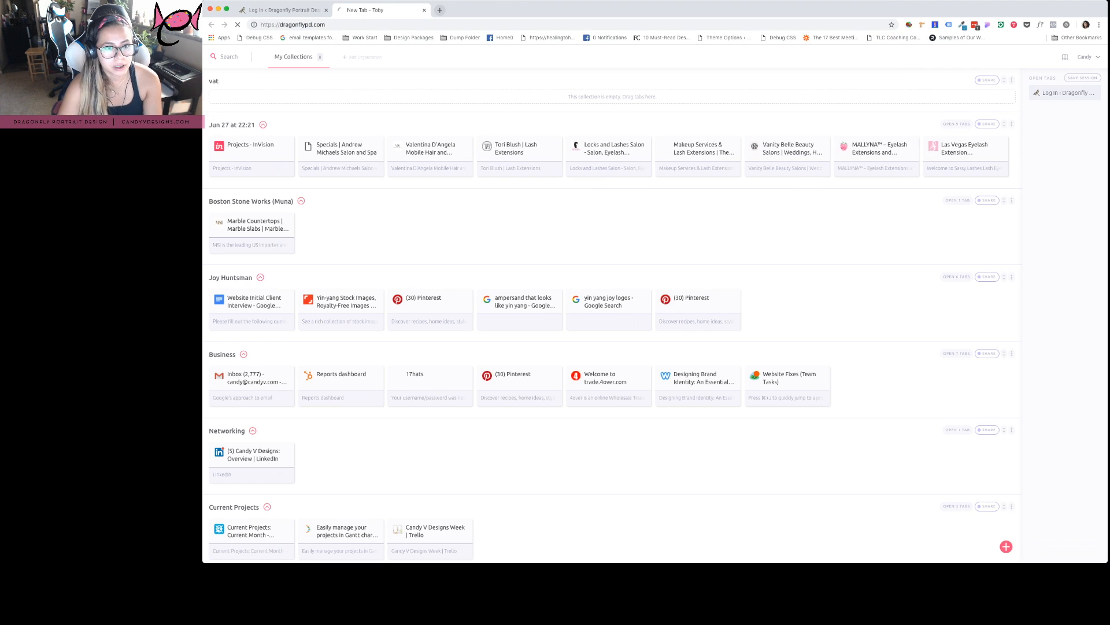
{"action": "left_click_drag", "start_coordinate": [289, 10], "coordinate": [416, 10]}
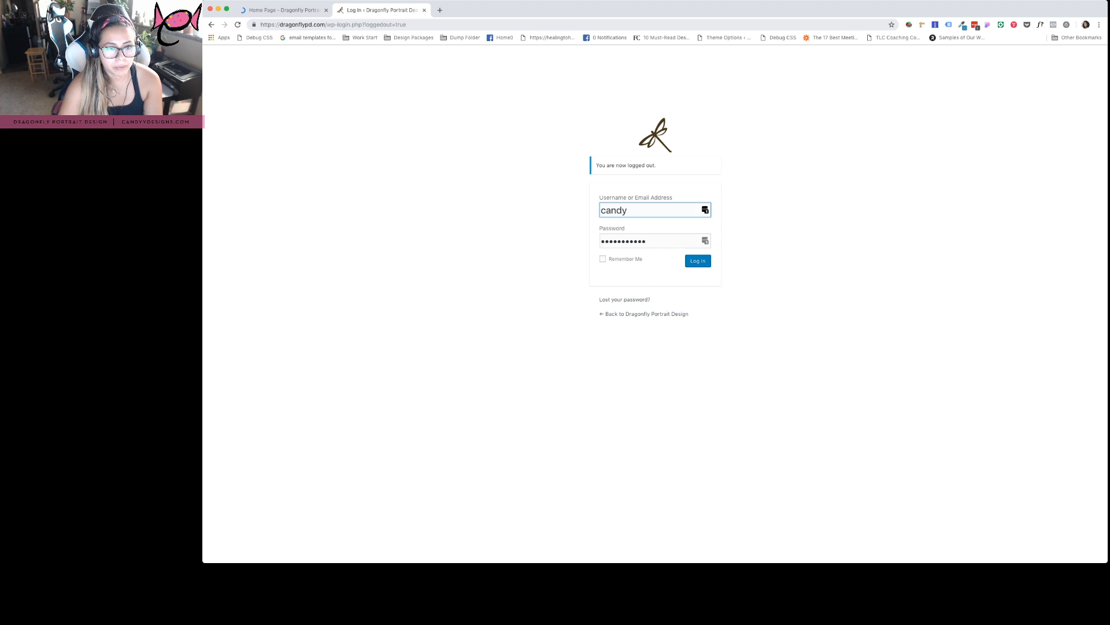
{"action": "left_click_drag", "start_coordinate": [328, 24], "coordinate": [407, 24]}
{"action": "key", "text": "BackSpace"}
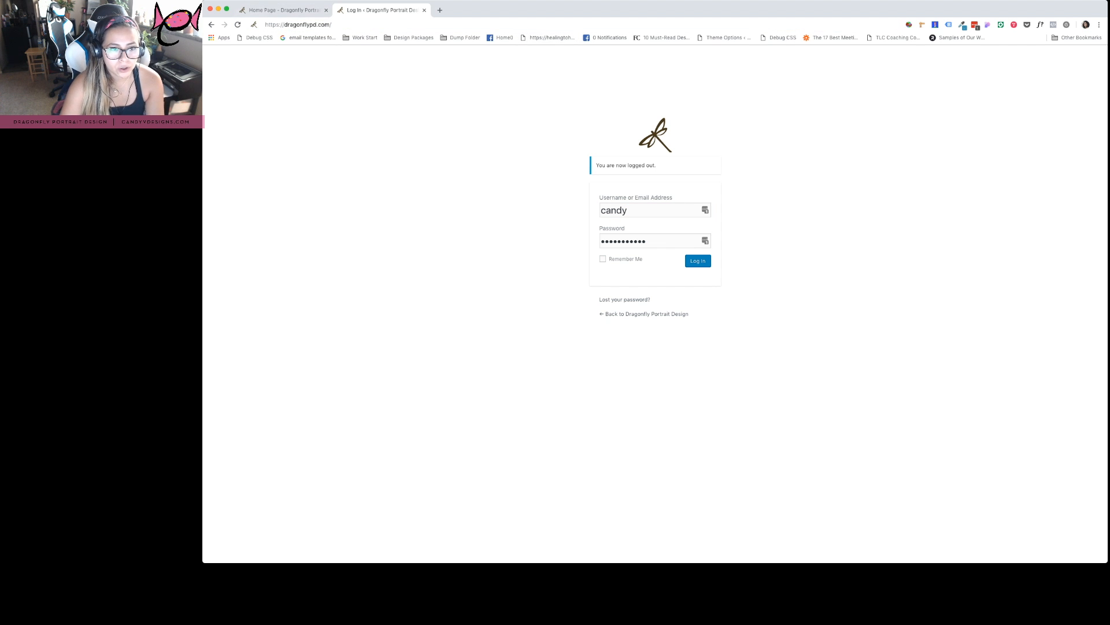
{"action": "key", "text": "super+a"}
{"action": "type", "text": "dragon"}
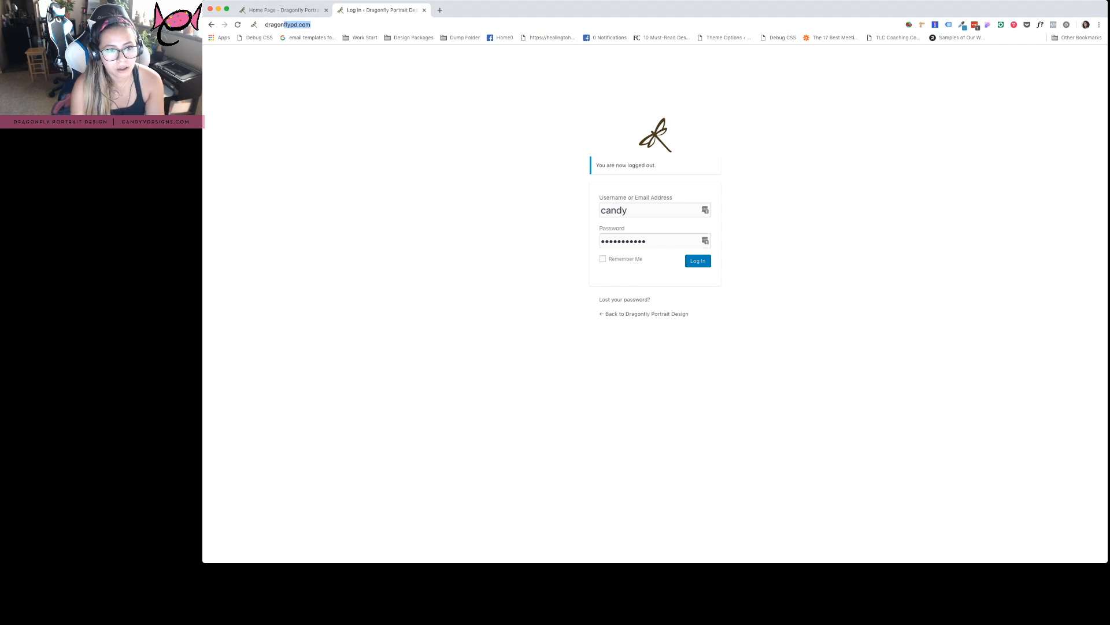
{"action": "type", "text": "/"}
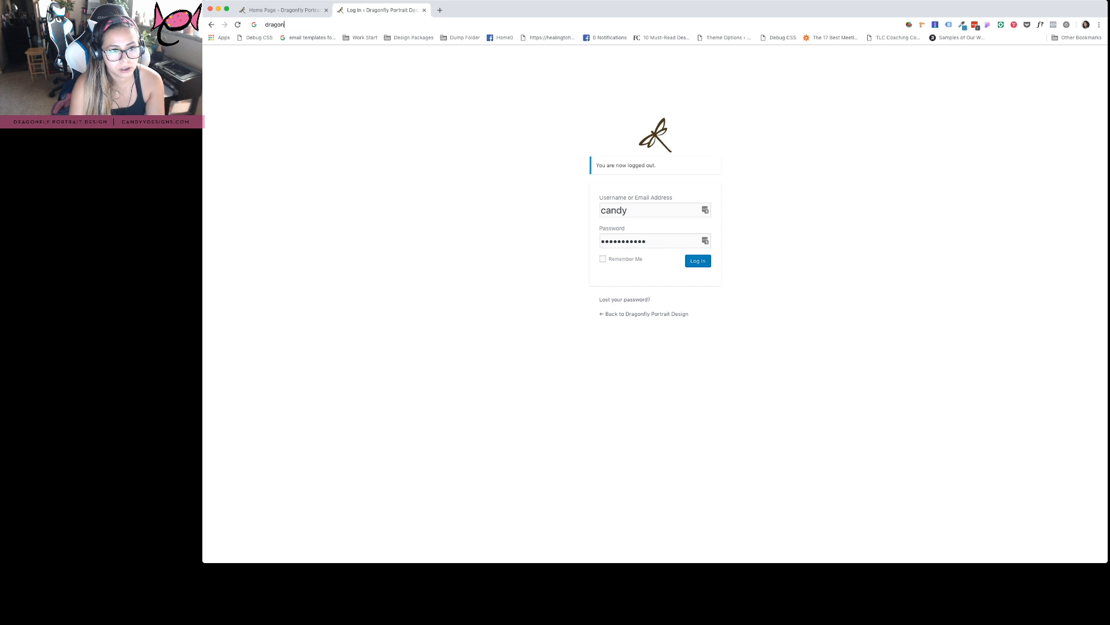
{"action": "key", "text": "BackSpace"}
{"action": "type", "text": "flypd.co"}
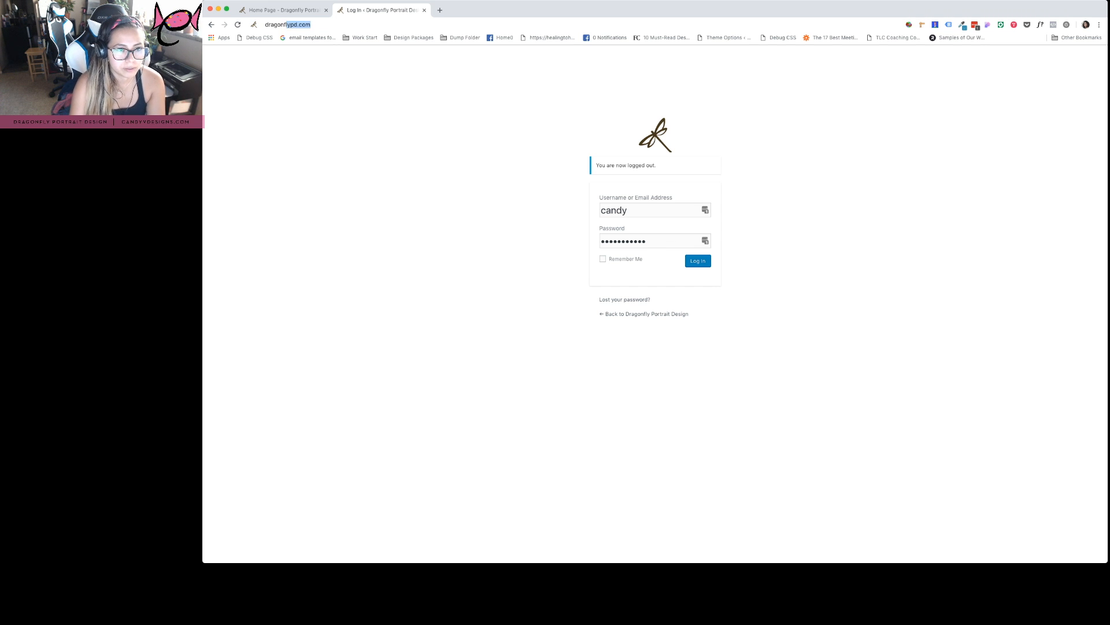
{"action": "type", "text": "m/wp-admin"}
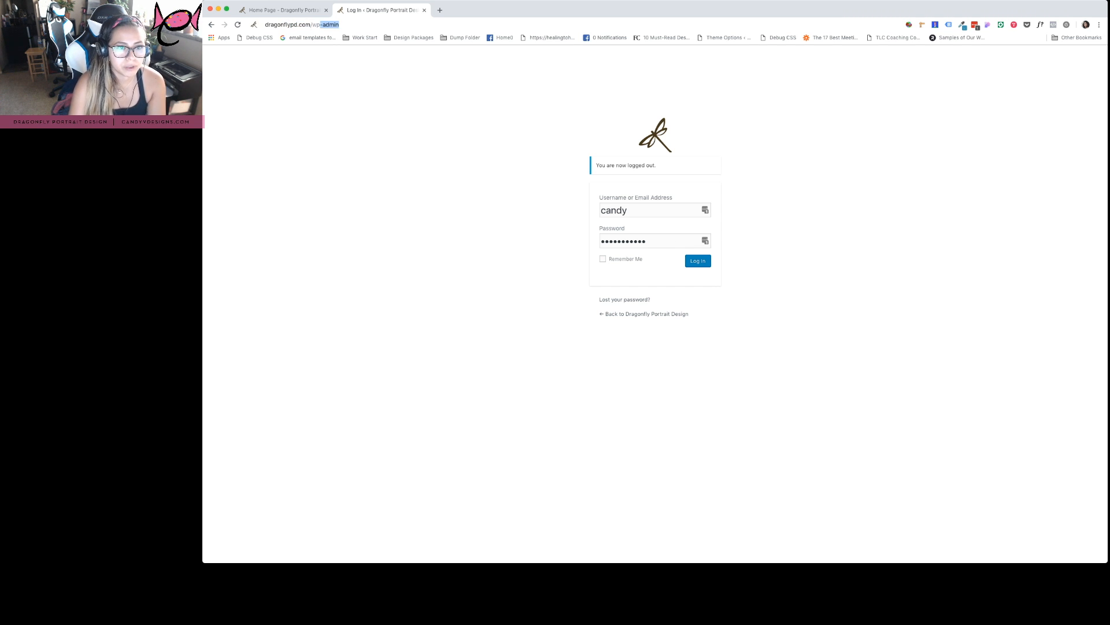
{"action": "key", "text": "Return"}
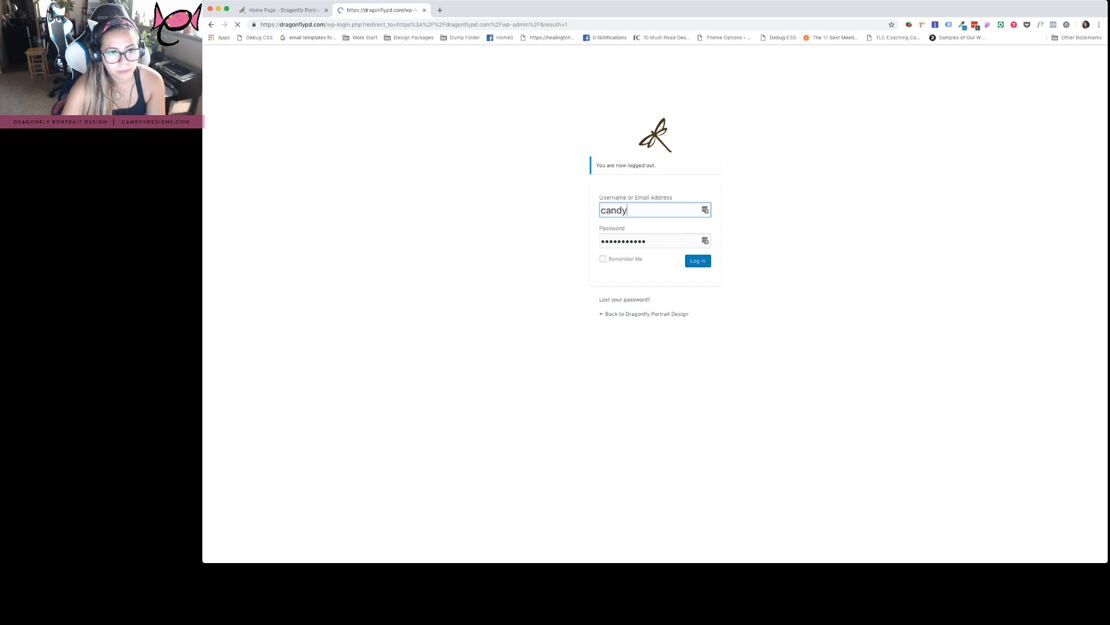
Load dragonflypd.com/wp-login.php, close the extra tab, and log in with saved credentials
{"action": "key", "text": "super+t"}
{"action": "type", "text": "dragonflypd.c"}
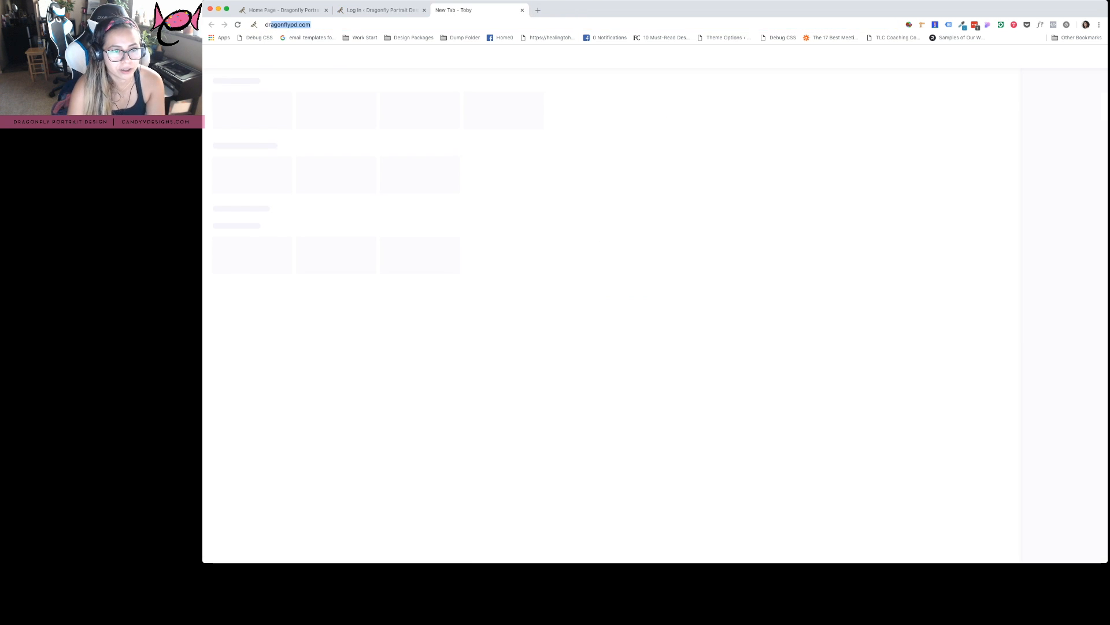
{"action": "type", "text": "om/wp"}
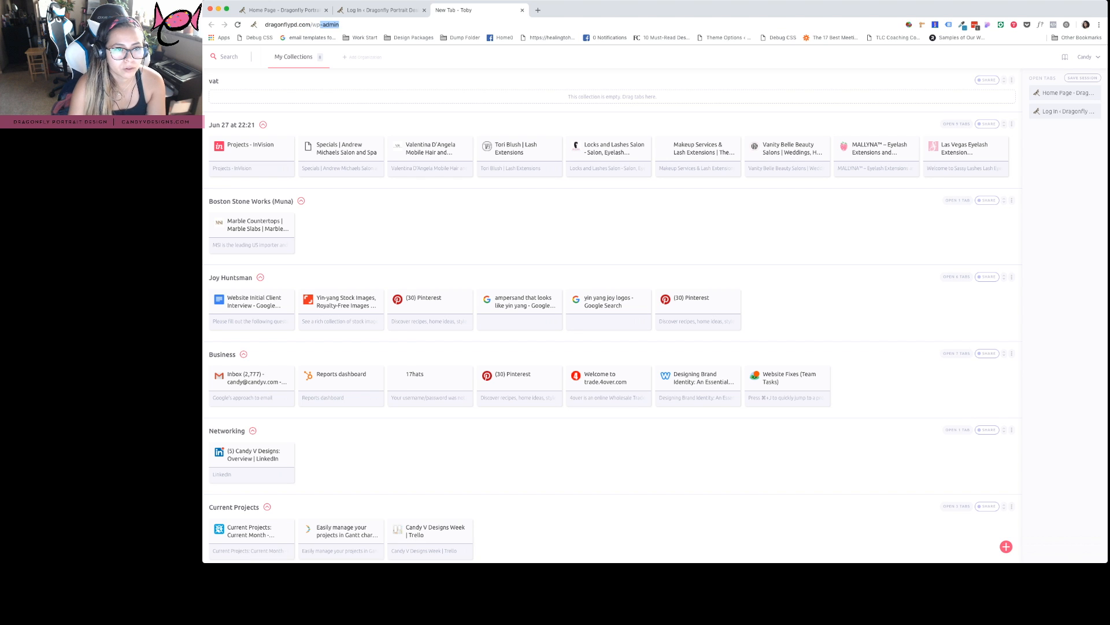
{"action": "type", "text": "-l"}
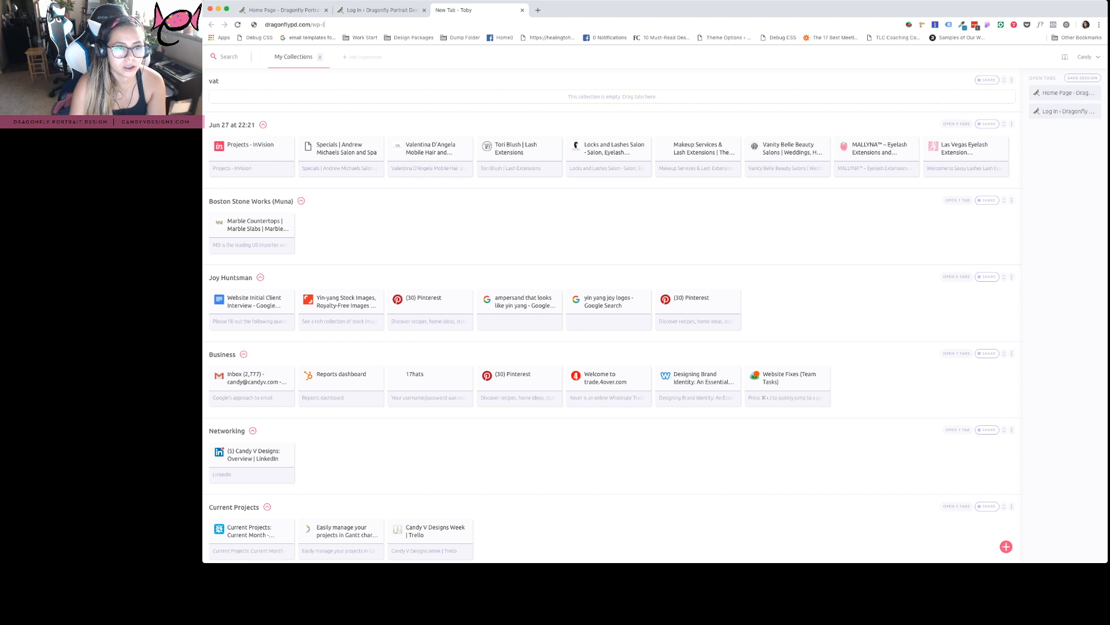
{"action": "type", "text": "ogin.phph"}
{"action": "key", "text": "Return"}
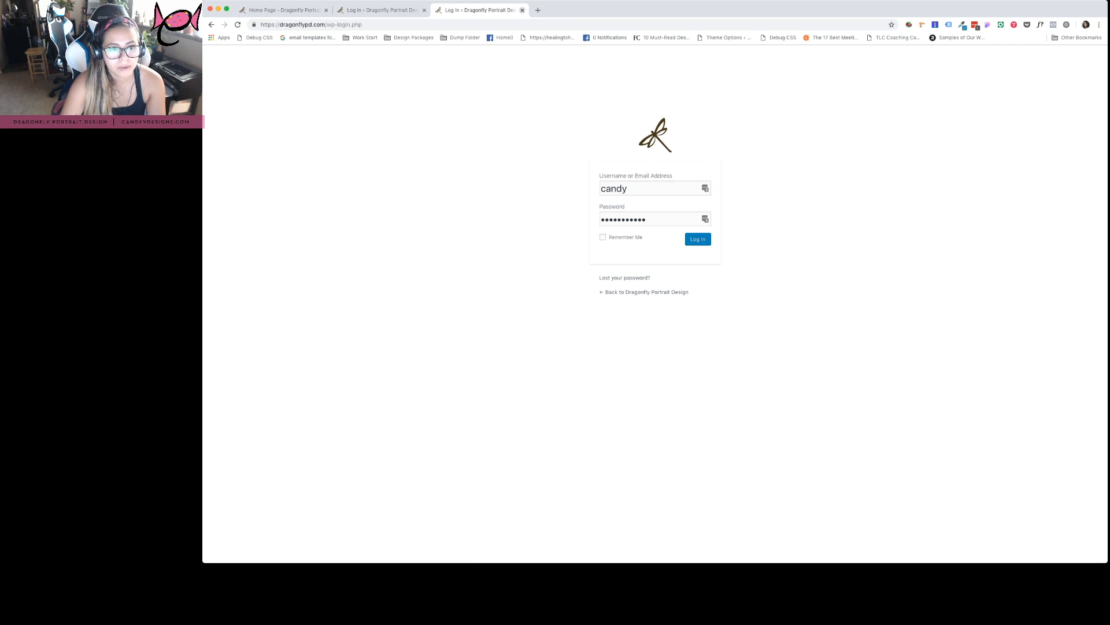
{"action": "key", "text": "super+w"}
{"action": "key", "text": "Return"}
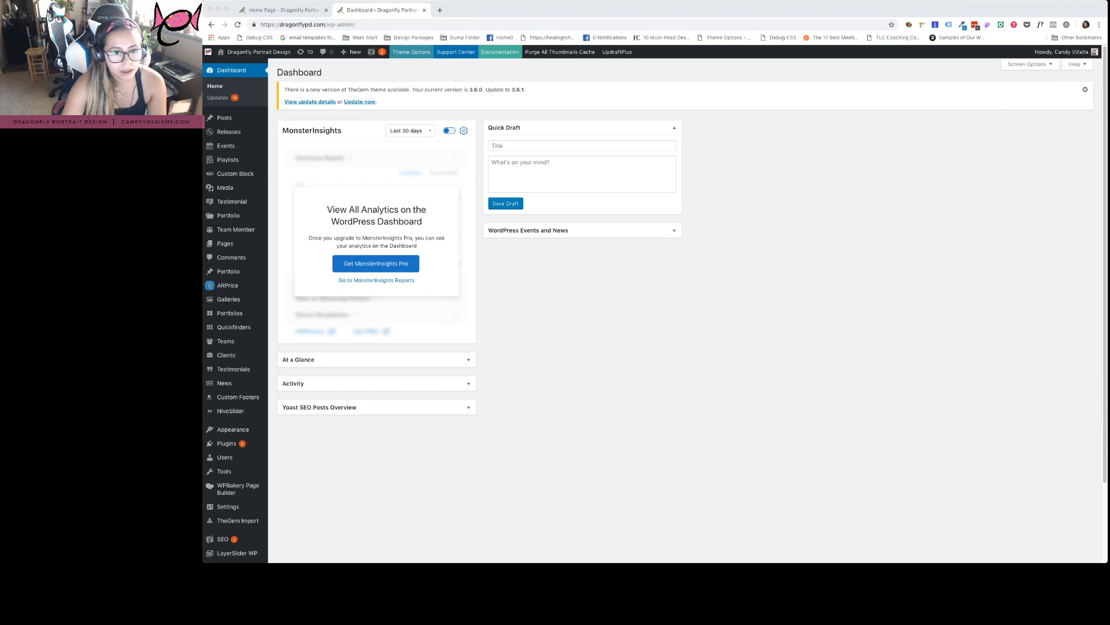
Check the live home page, then bring up Pages > All Pages in the admin
{"action": "left_click", "coordinate": [283, 10]}
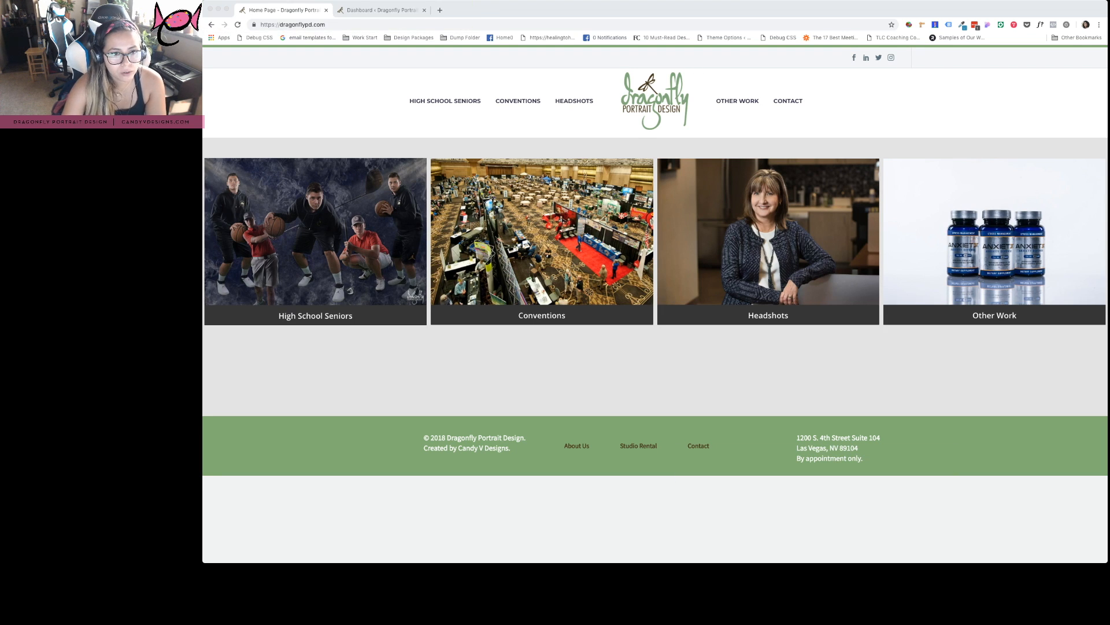
{"action": "left_click", "coordinate": [382, 10]}
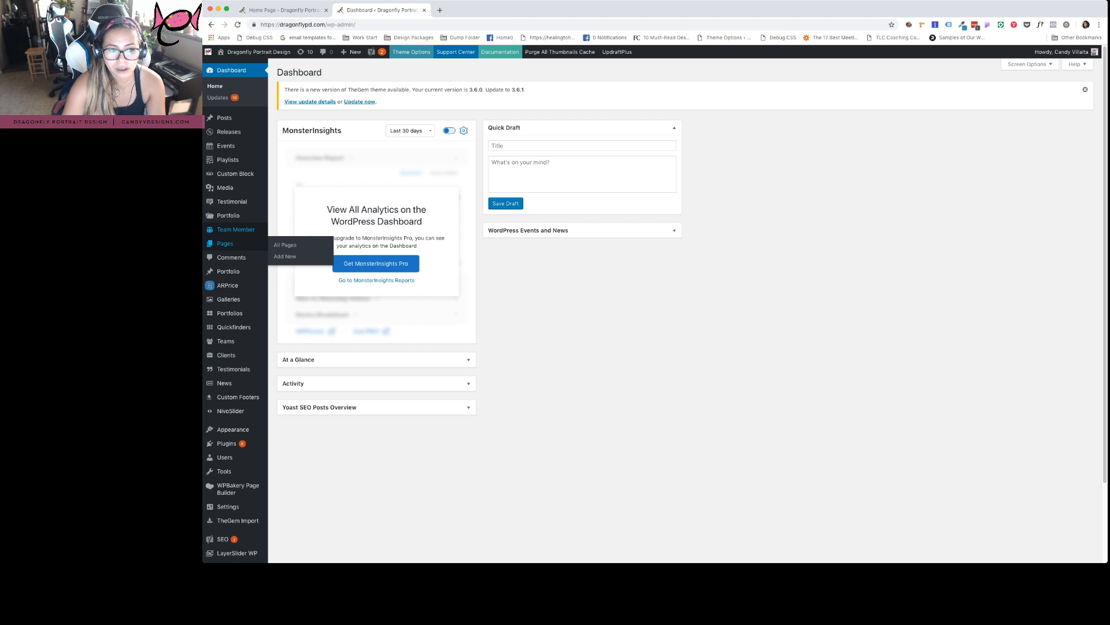
{"action": "left_click", "coordinate": [225, 243]}
{"action": "left_click", "coordinate": [283, 10]}
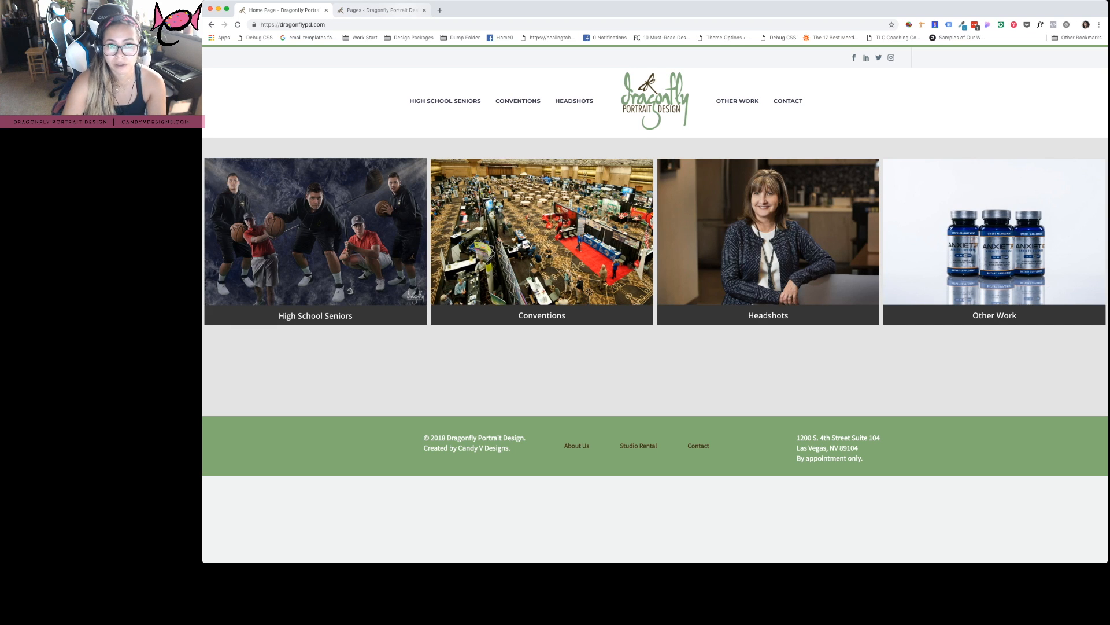
{"action": "left_click", "coordinate": [382, 10]}
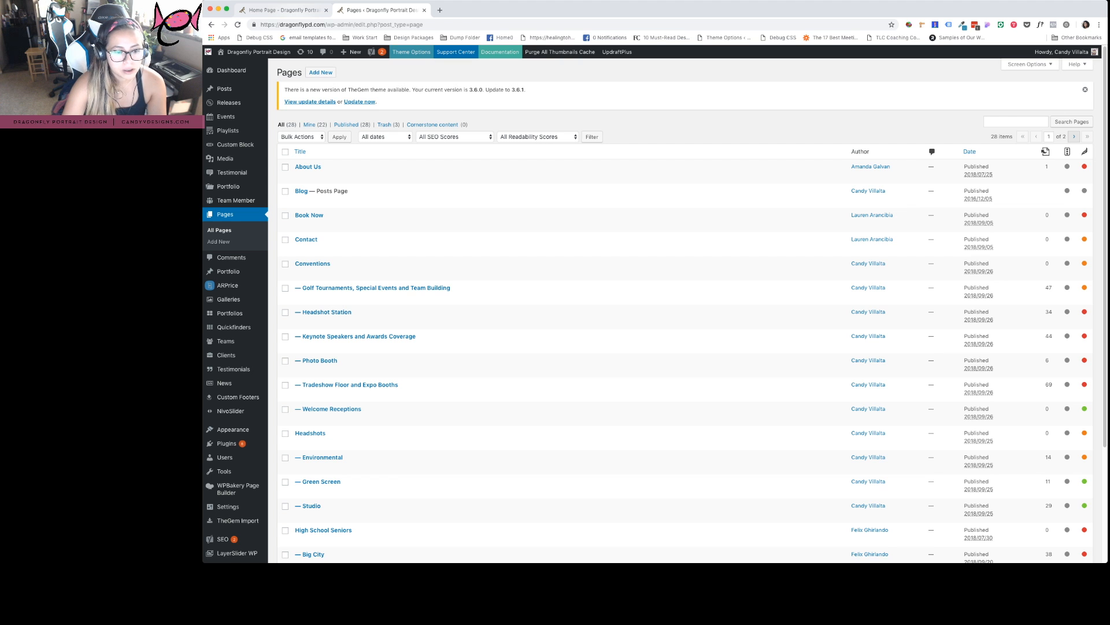
Search the pages list for 'home' and open the Home Page for editing
{"action": "scroll", "coordinate": [332, 409], "scroll_direction": "down", "scroll_amount": 2}
{"action": "scroll", "coordinate": [326, 399], "scroll_direction": "up", "scroll_amount": 2}
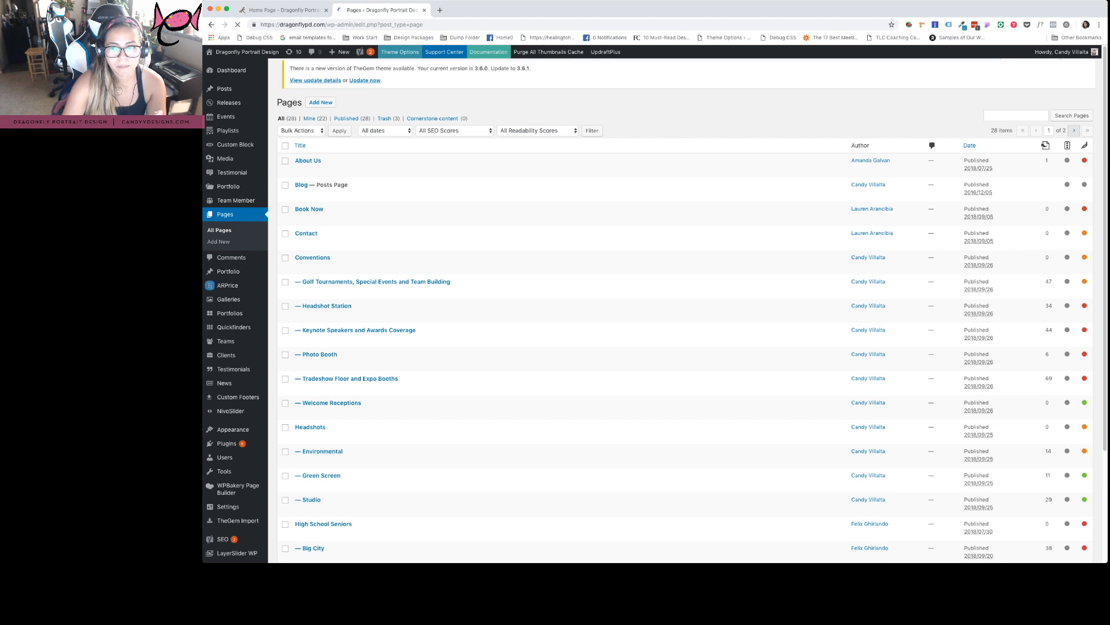
{"action": "type", "text": "home"}
{"action": "key", "text": "Return"}
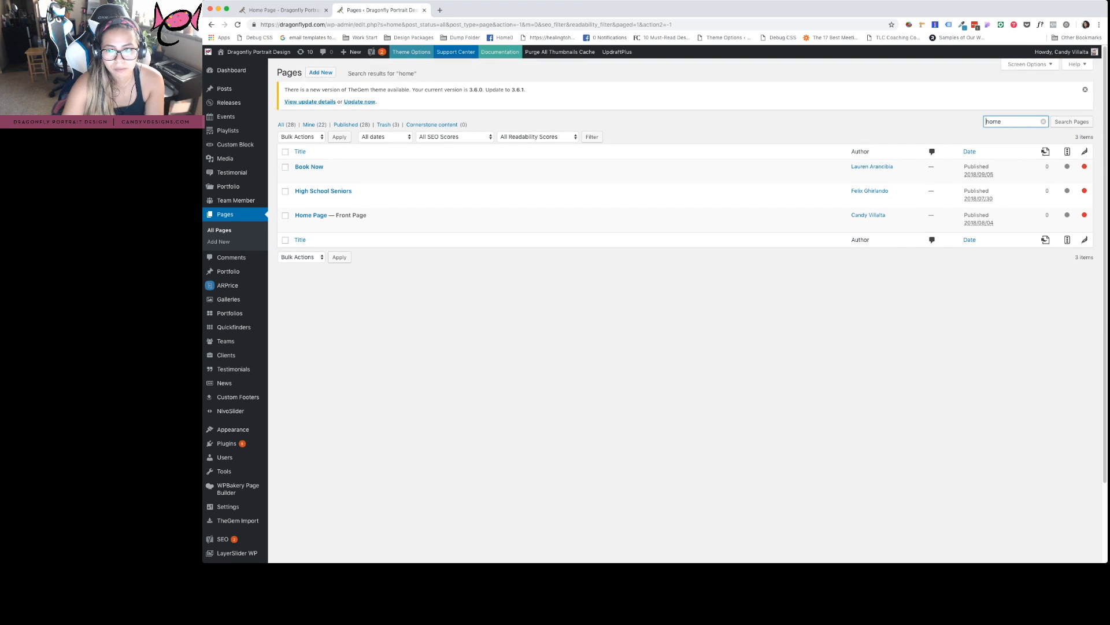
{"action": "left_click", "coordinate": [300, 224]}
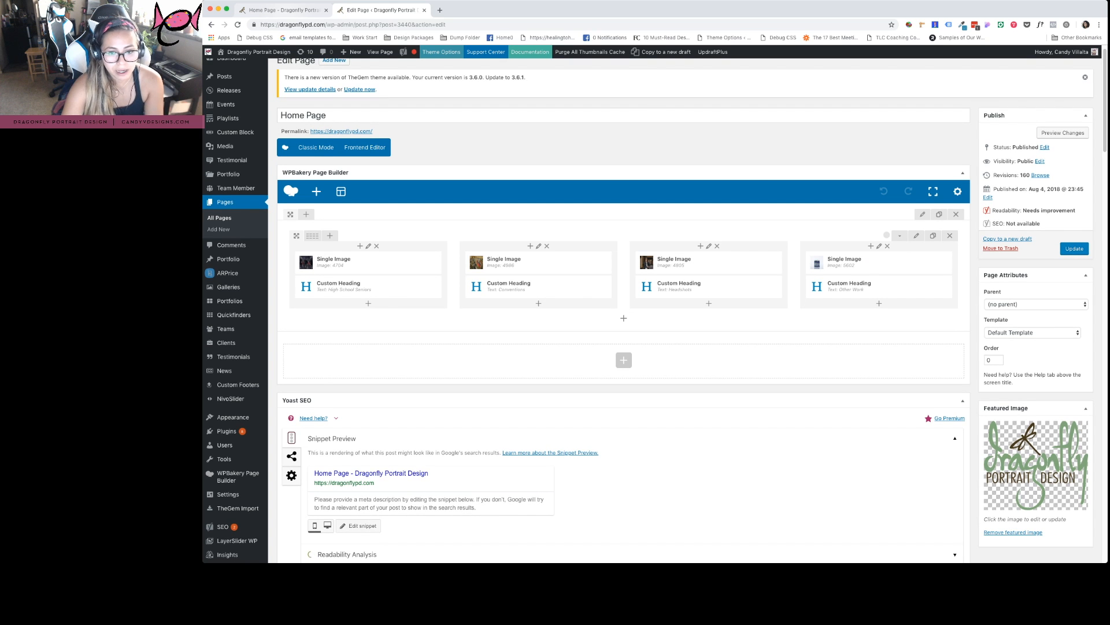
Compare the Home Page builder with the live site and open the Conventions column's image settings
{"action": "key", "text": "ctrl+shift+Tab"}
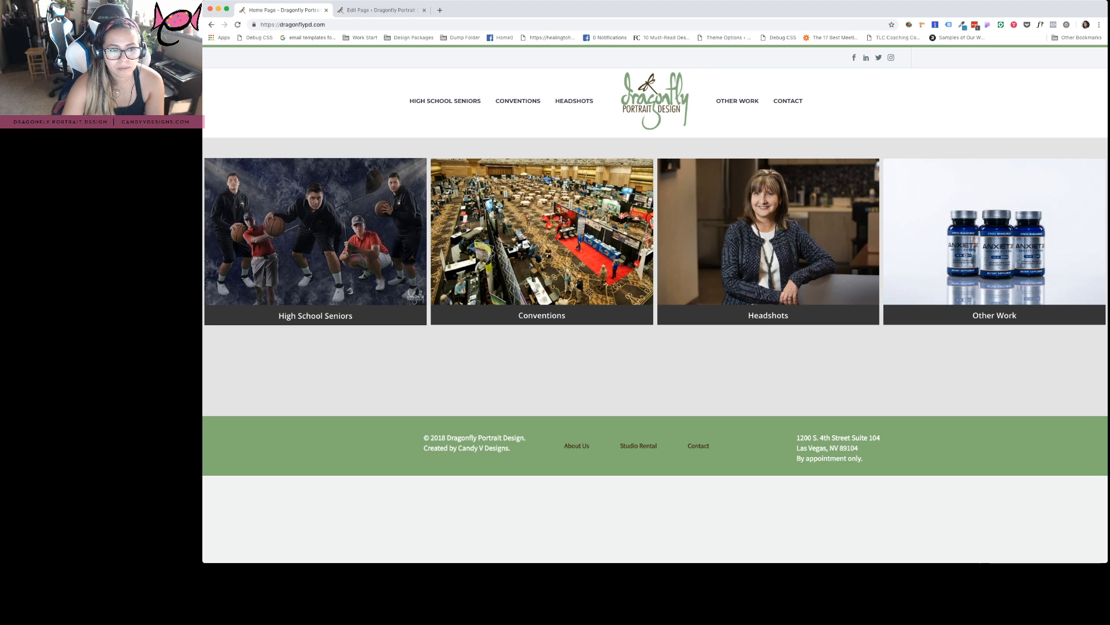
{"action": "key", "text": "ctrl+Tab"}
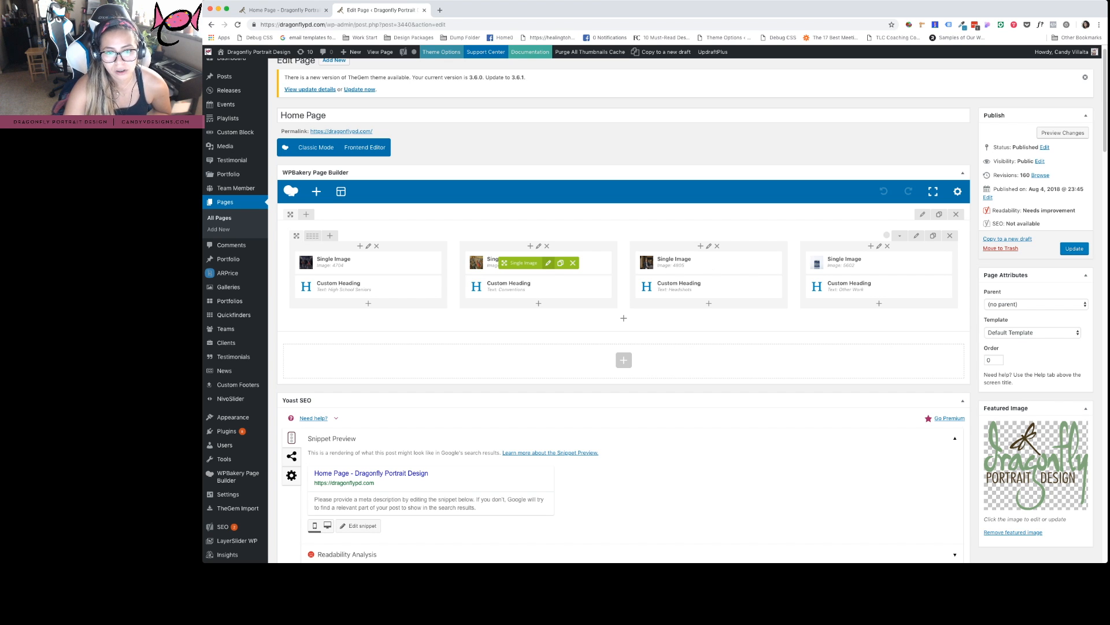
{"action": "left_click", "coordinate": [548, 262]}
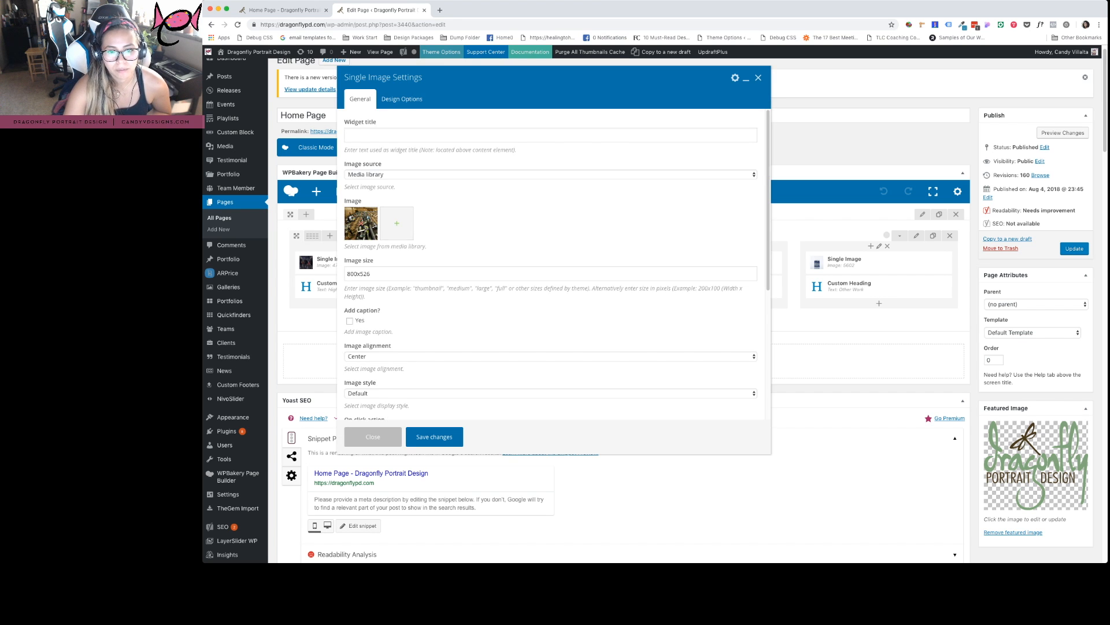
Remove the High School Seniors column's current image and open the media library for a replacement
{"action": "key", "text": "Escape"}
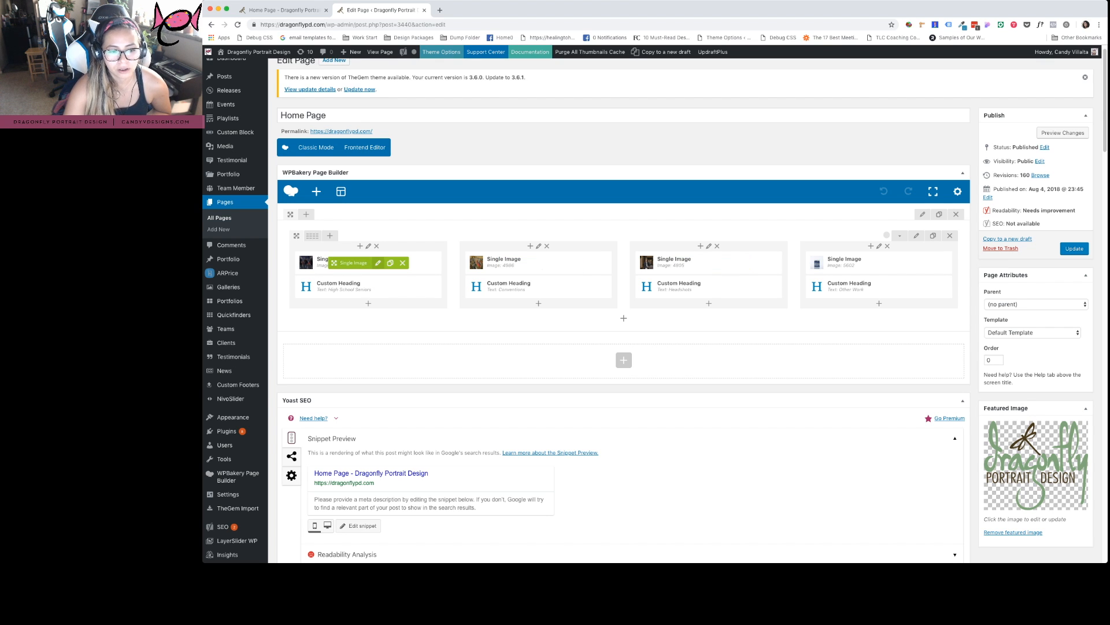
{"action": "left_click", "coordinate": [378, 263]}
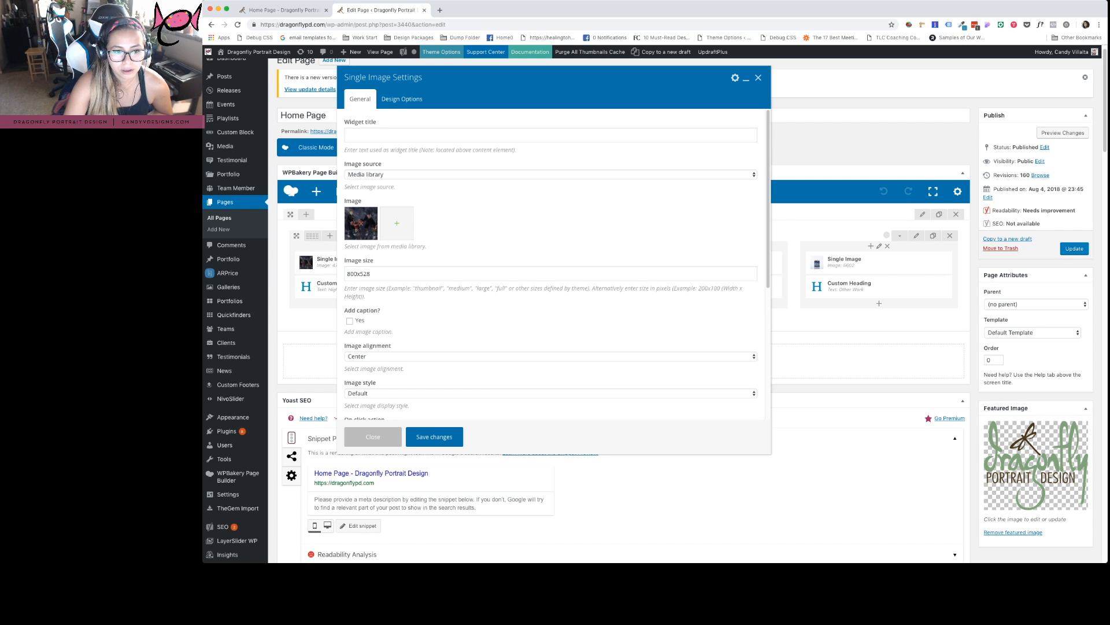
{"action": "left_click", "coordinate": [361, 224]}
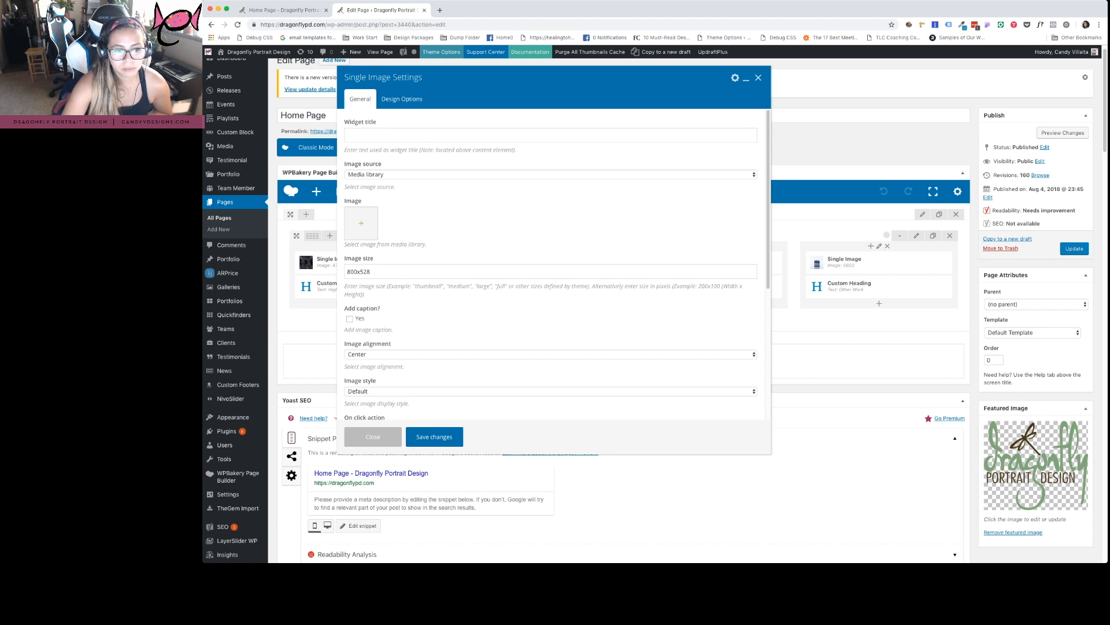
{"action": "left_click", "coordinate": [361, 223]}
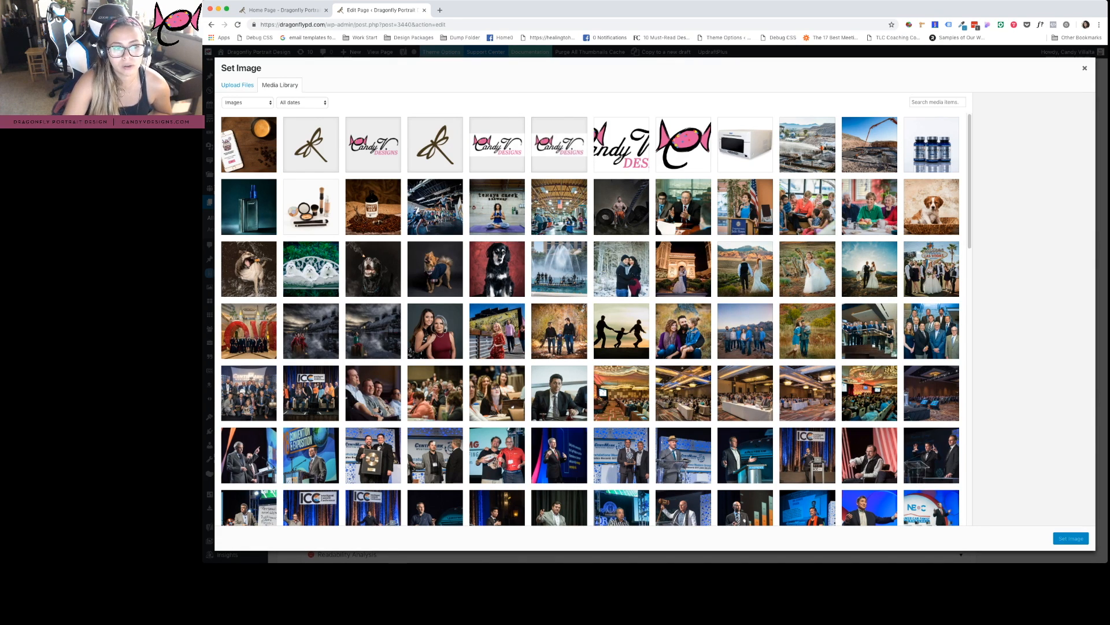
{"action": "left_click", "coordinate": [237, 85]}
Choose the two-women portrait 07_Other-work-1.jpg as the first column's replacement image
{"action": "left_click", "coordinate": [280, 85]}
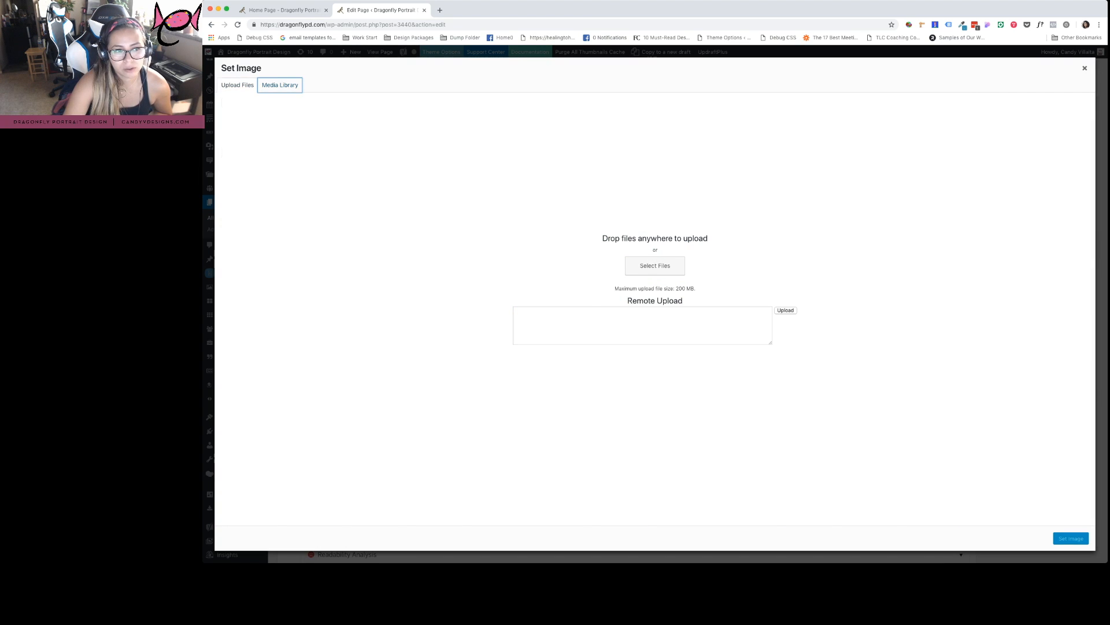
{"action": "left_click", "coordinate": [237, 85]}
{"action": "left_click", "coordinate": [656, 265]}
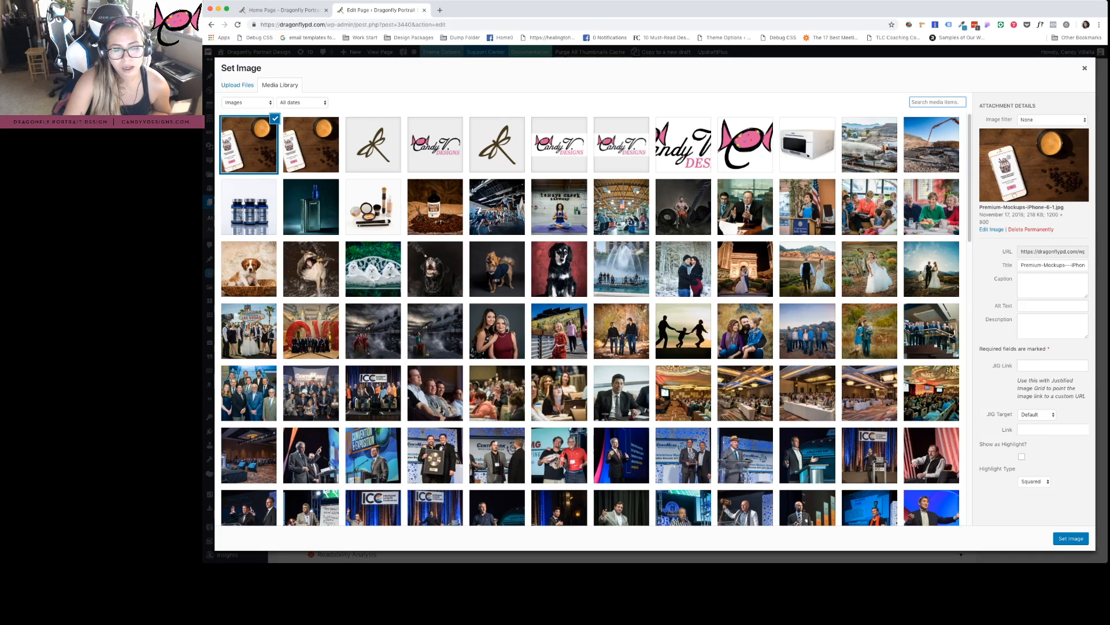
{"action": "left_click", "coordinate": [496, 331]}
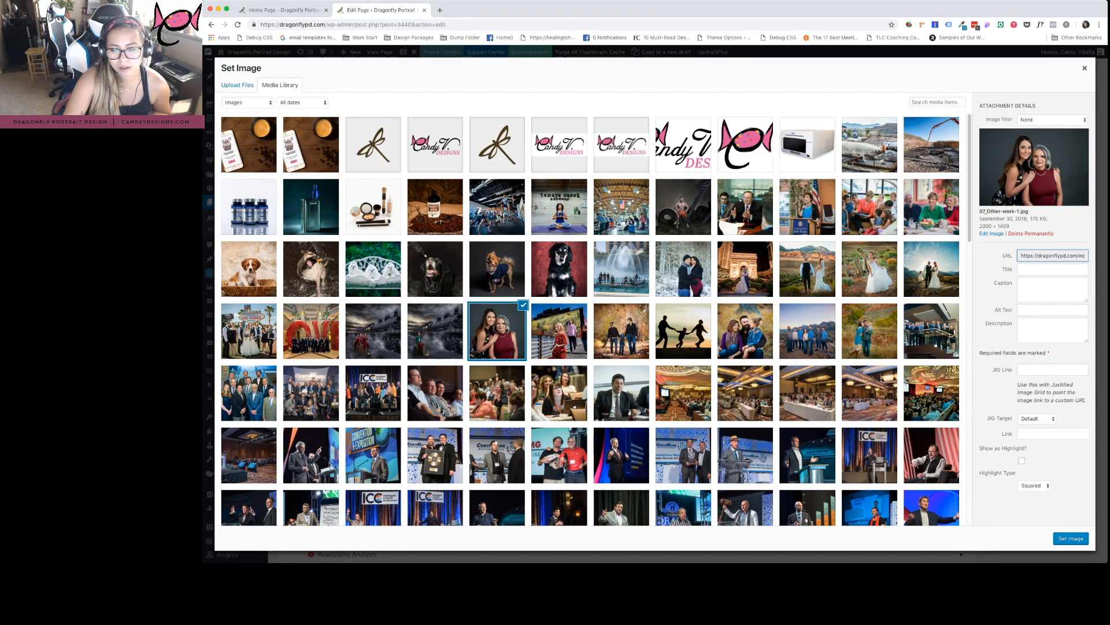
{"action": "left_click", "coordinate": [1071, 538]}
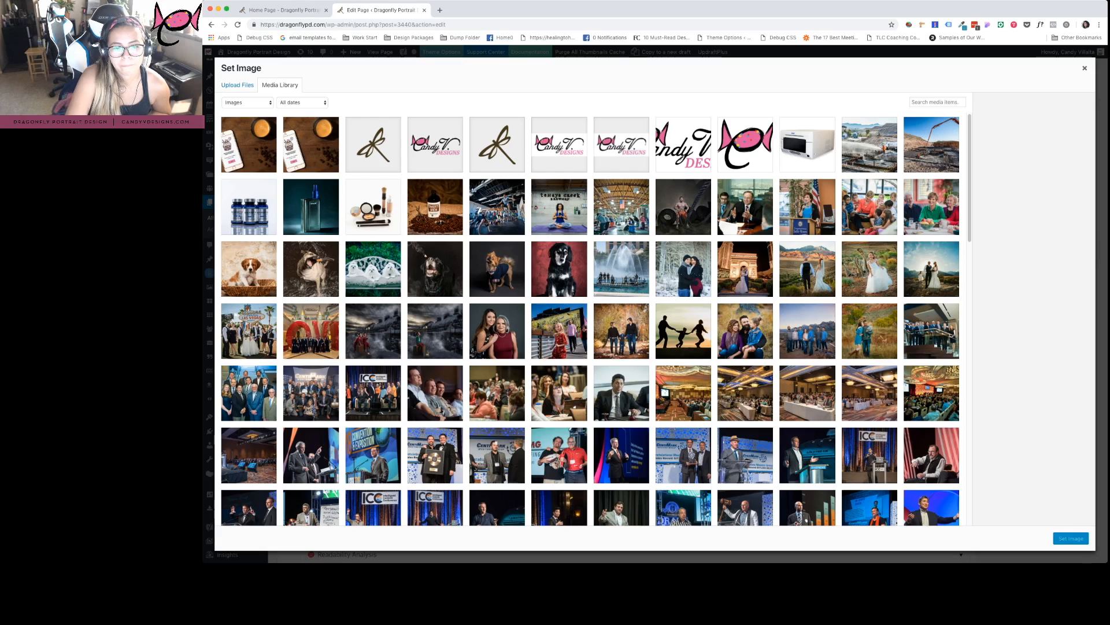
{"action": "key", "text": "Escape"}
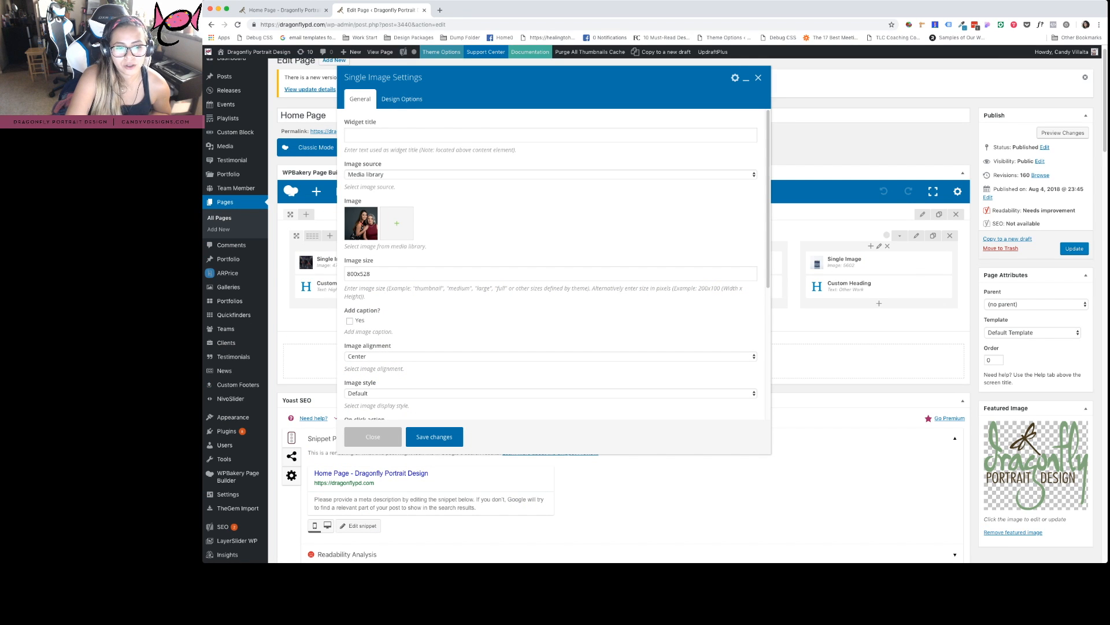
Check the 800x528 image size against the live site and save the Single Image settings
{"action": "double_click", "coordinate": [358, 274]}
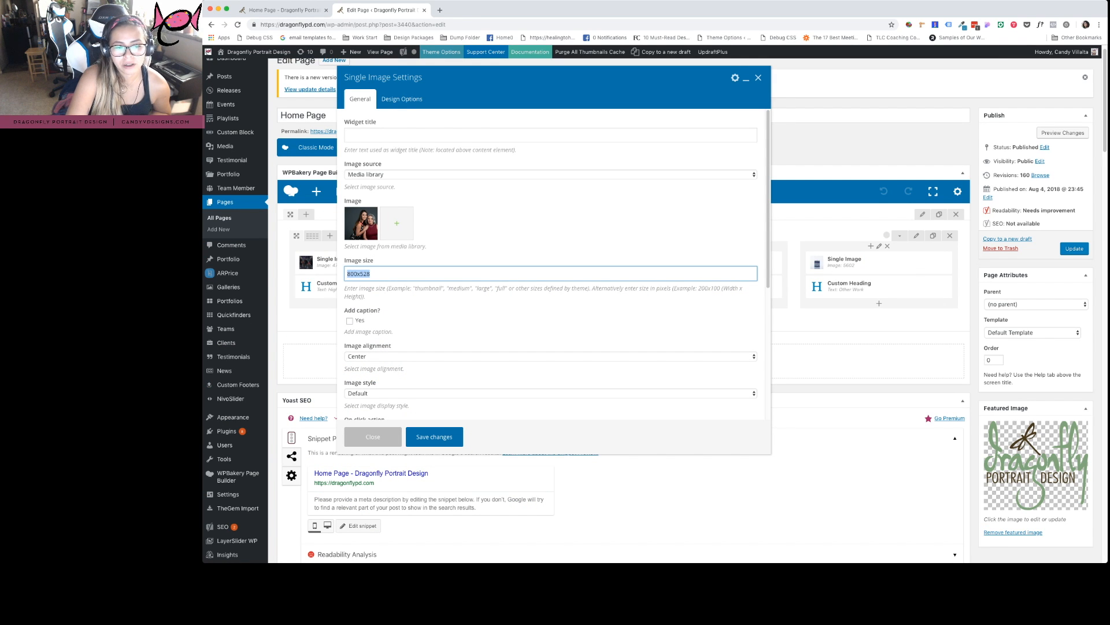
{"action": "left_click", "coordinate": [278, 10]}
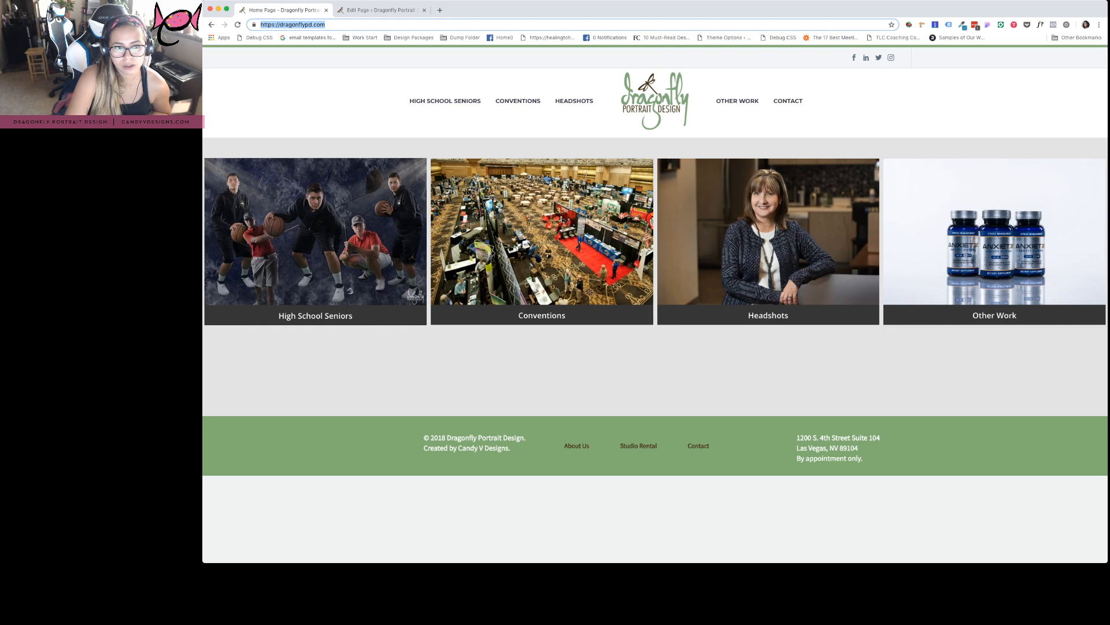
{"action": "left_click", "coordinate": [382, 10]}
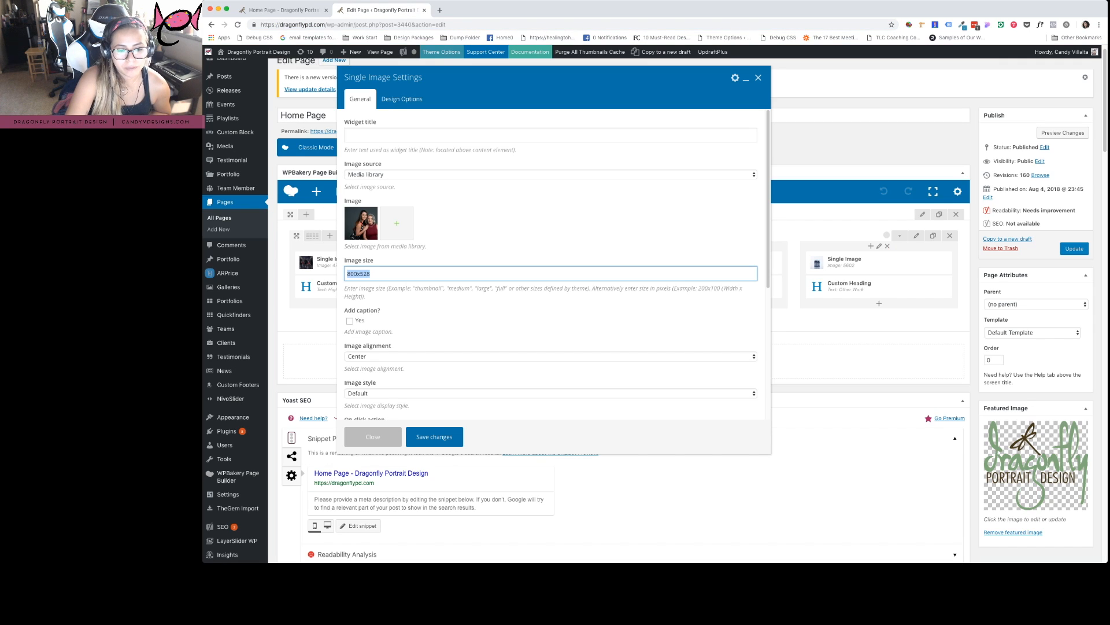
{"action": "scroll", "coordinate": [550, 264], "scroll_direction": "down", "scroll_amount": 1}
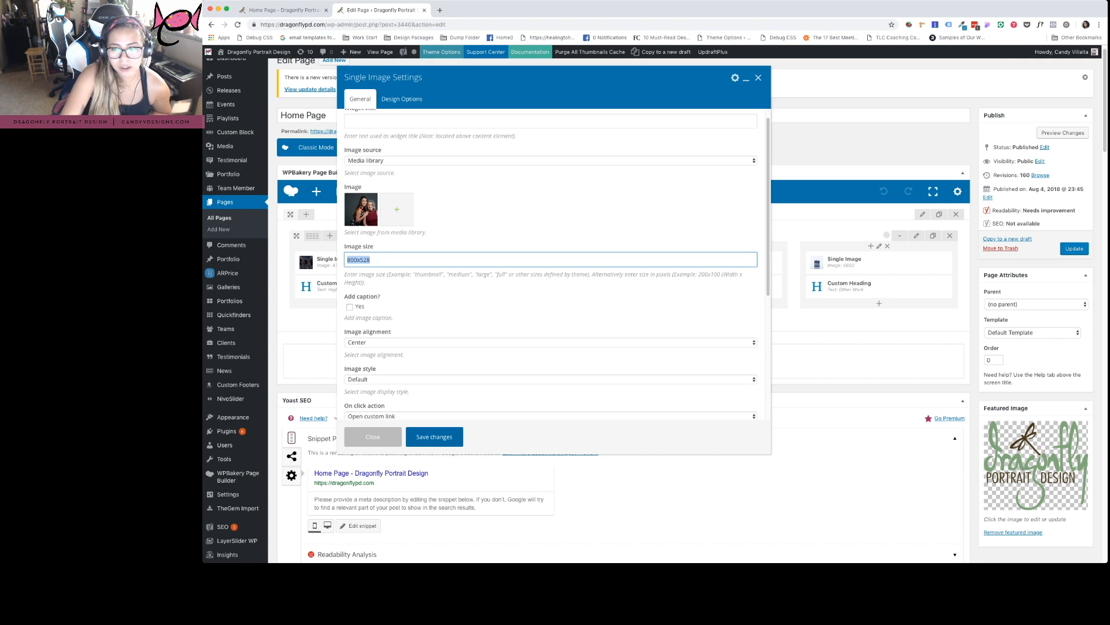
{"action": "left_click", "coordinate": [434, 436]}
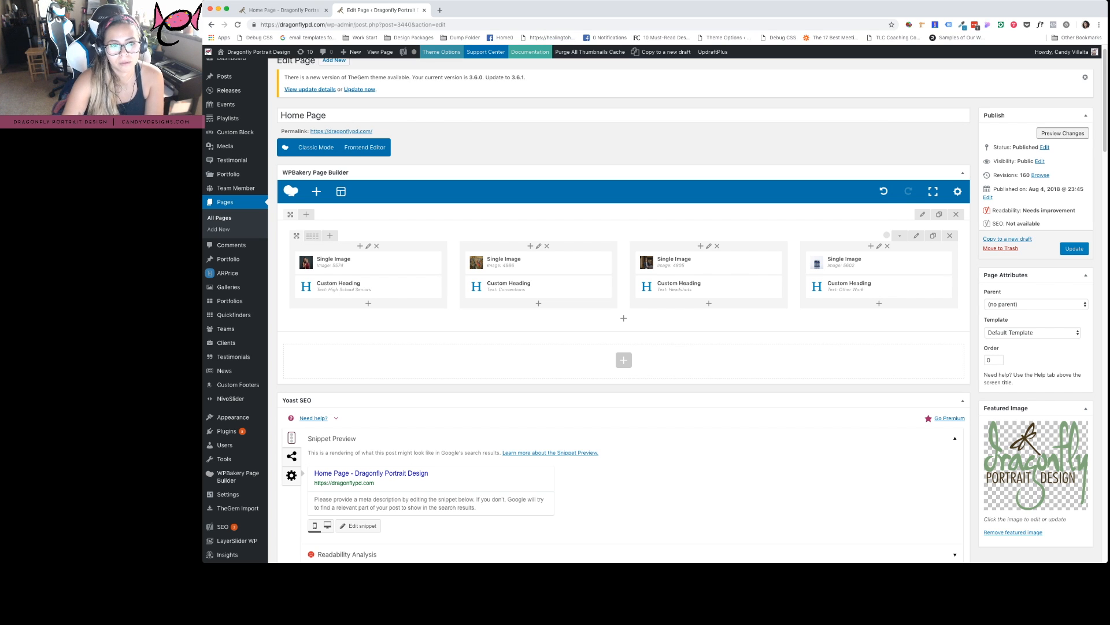
Preview the home page showing the new High School Seniors photo, then return to the editor
{"action": "left_click", "coordinate": [1063, 133]}
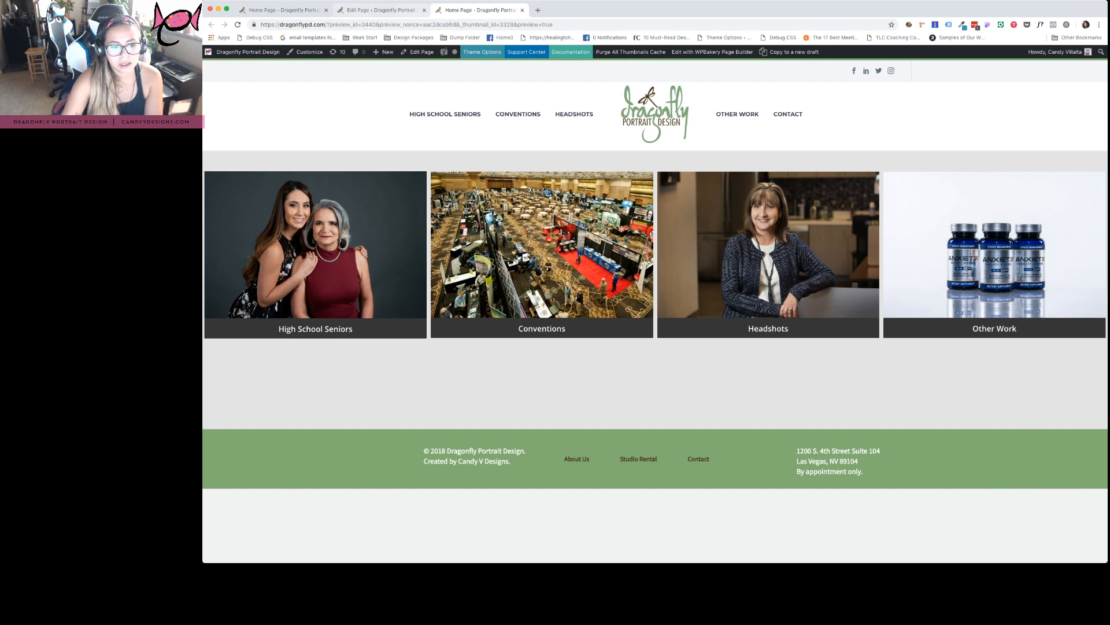
{"action": "left_click", "coordinate": [379, 10]}
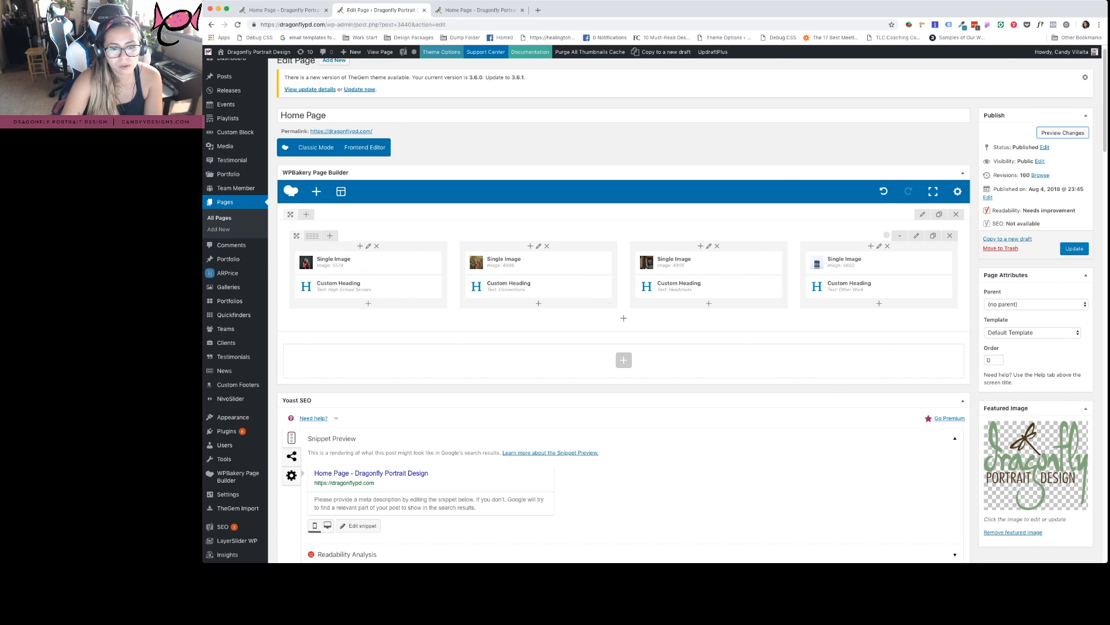
{"action": "left_click", "coordinate": [480, 9]}
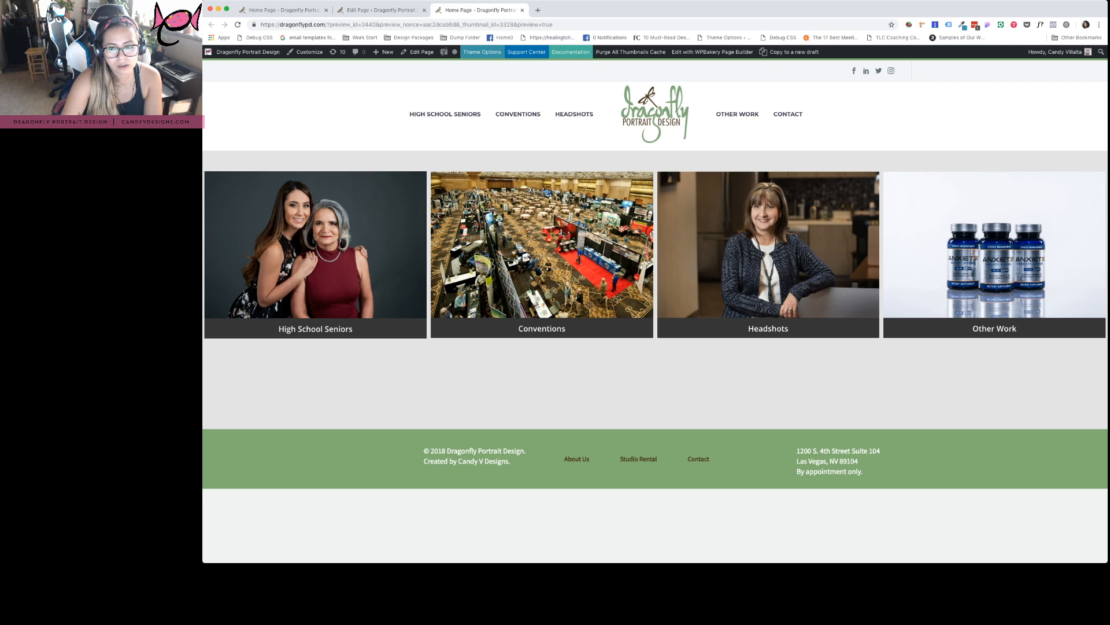
{"action": "left_click", "coordinate": [382, 10]}
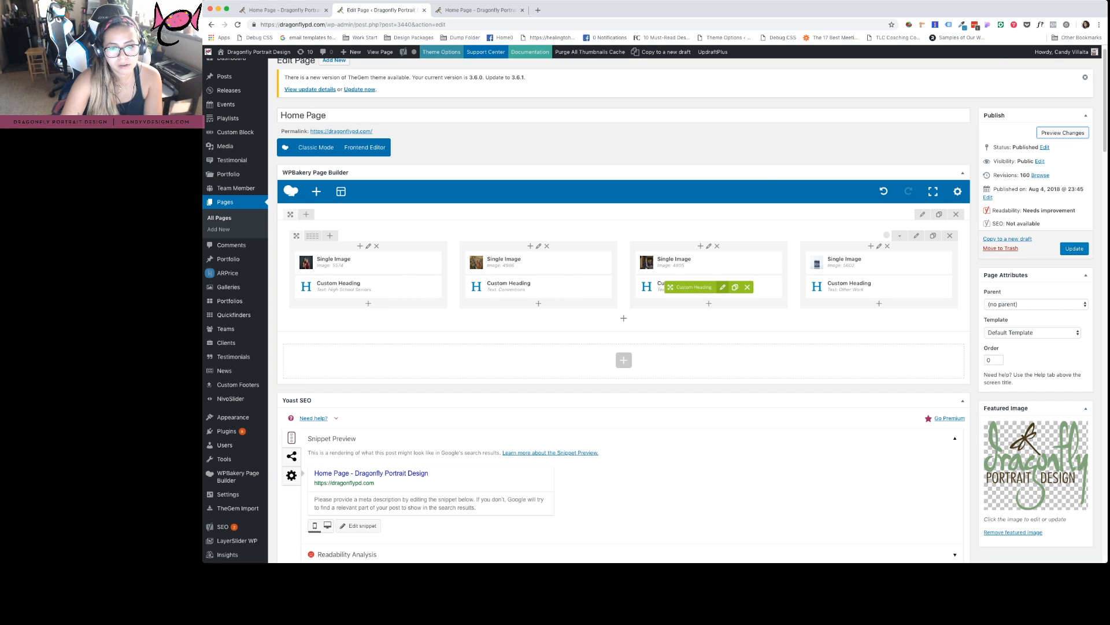
{"action": "left_click", "coordinate": [722, 286]}
{"action": "left_click", "coordinate": [381, 173]}
{"action": "key", "text": "super+a"}
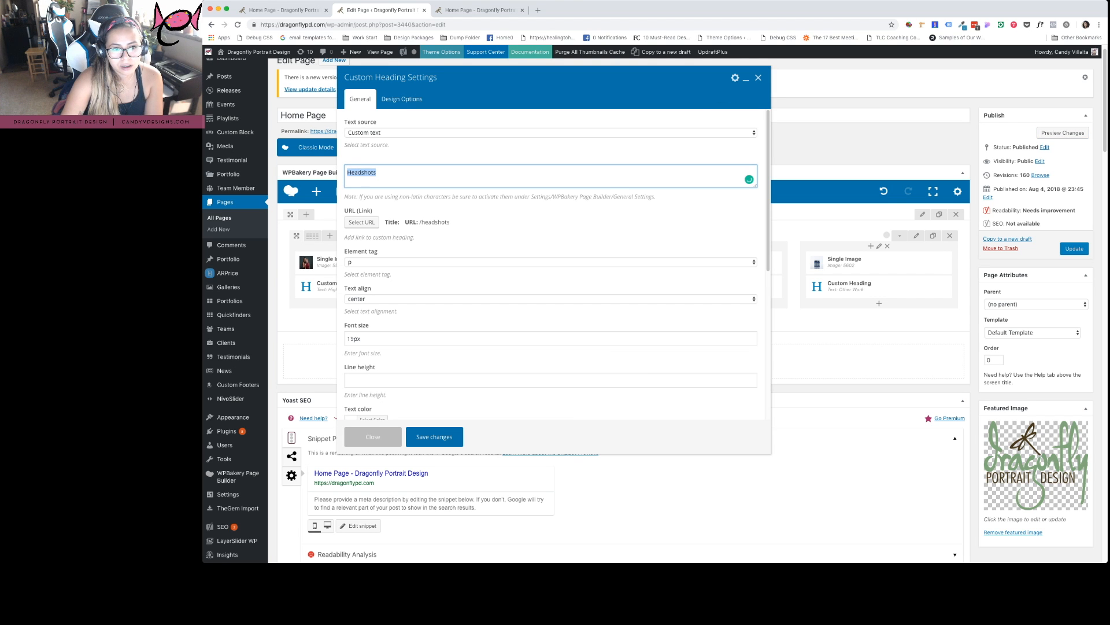
{"action": "left_click", "coordinate": [538, 181]}
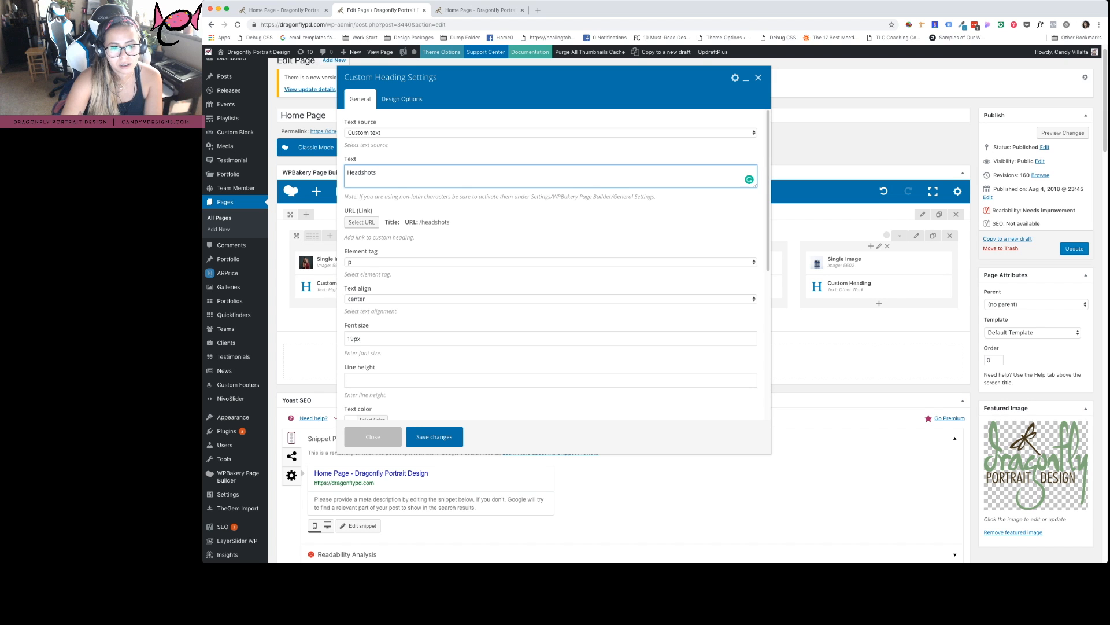
{"action": "scroll", "coordinate": [550, 264], "scroll_direction": "down", "scroll_amount": 1}
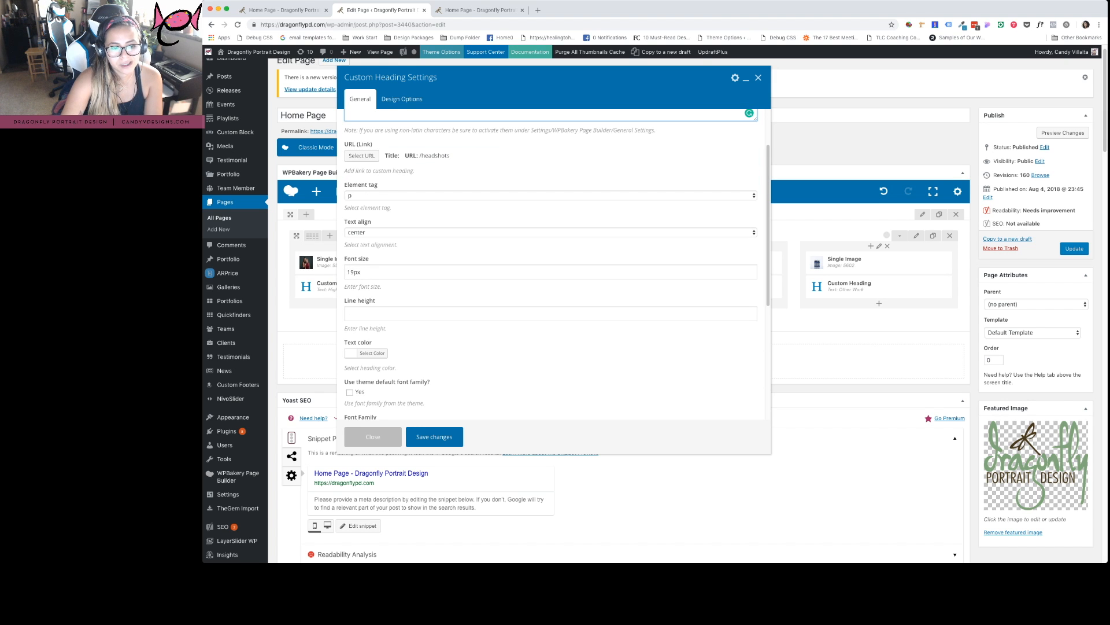
{"action": "scroll", "coordinate": [550, 263], "scroll_direction": "down", "scroll_amount": 2}
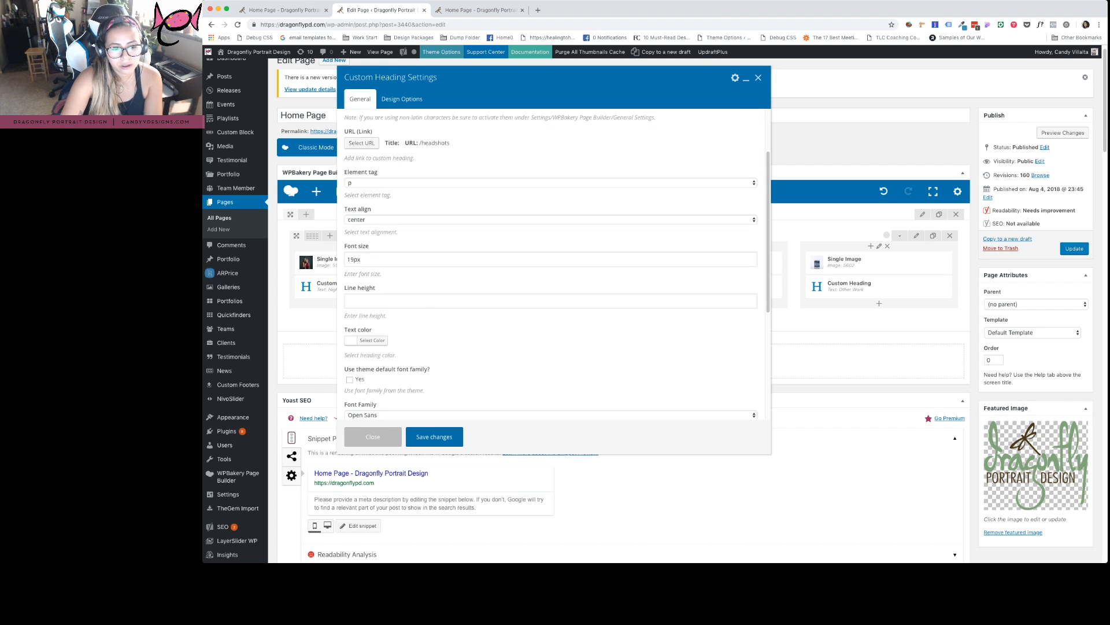
{"action": "scroll", "coordinate": [551, 264], "scroll_direction": "down", "scroll_amount": 1}
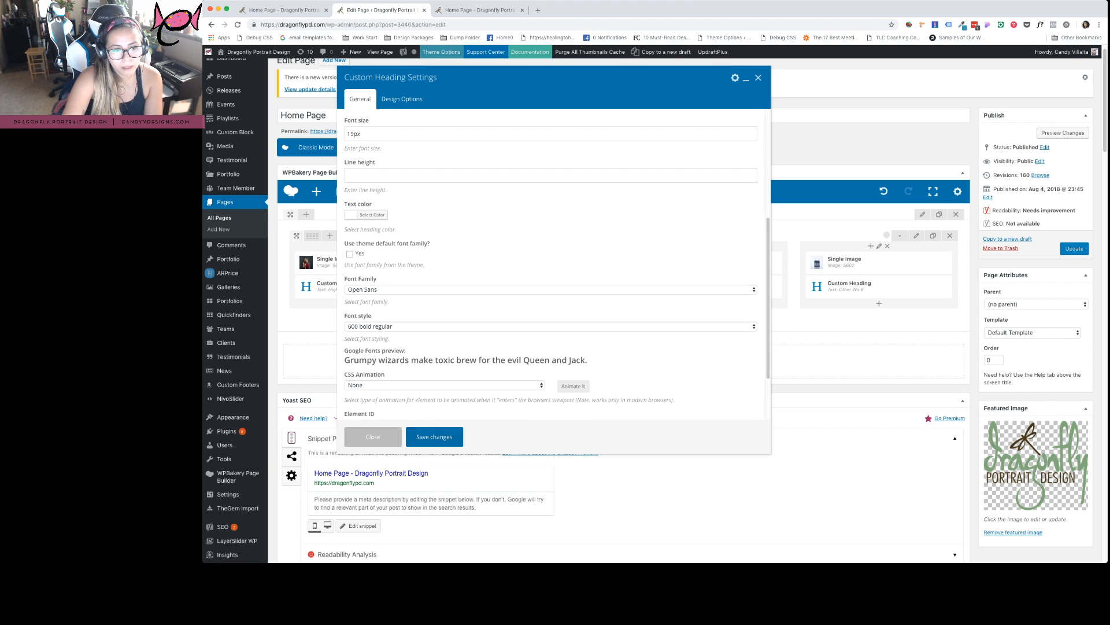
{"action": "scroll", "coordinate": [550, 264], "scroll_direction": "up", "scroll_amount": 3}
{"action": "double_click", "coordinate": [361, 173]}
{"action": "left_click", "coordinate": [362, 172]}
{"action": "double_click", "coordinate": [361, 172]}
{"action": "left_click", "coordinate": [457, 438]}
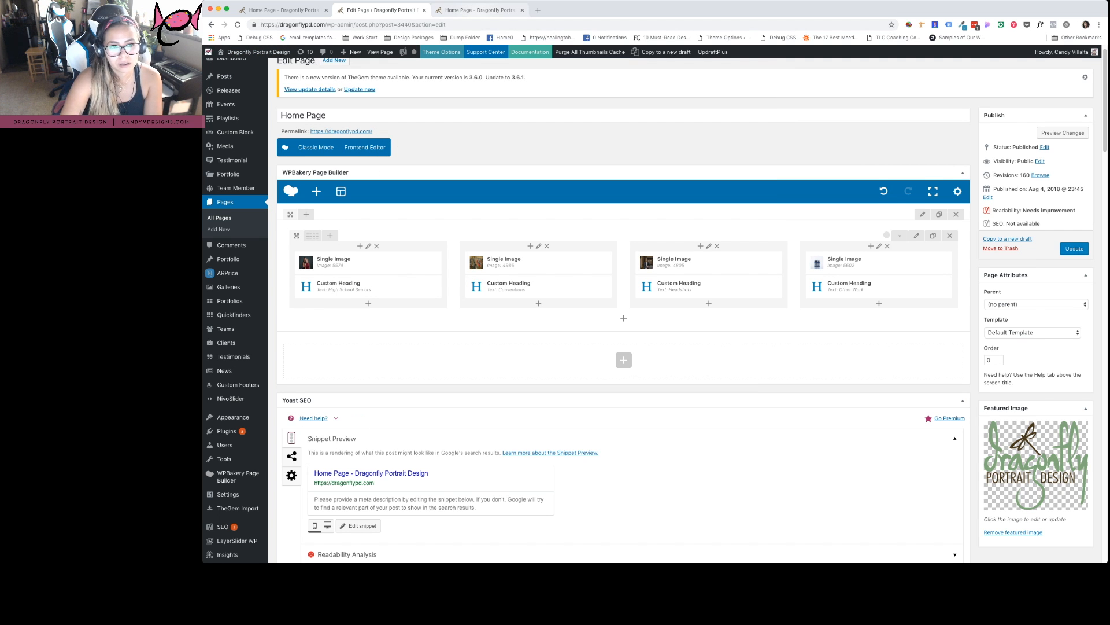
Close the home page preview, view the live High School Seniors page, and return to the Pages list
{"action": "left_click", "coordinate": [480, 9]}
{"action": "key", "text": "super+w"}
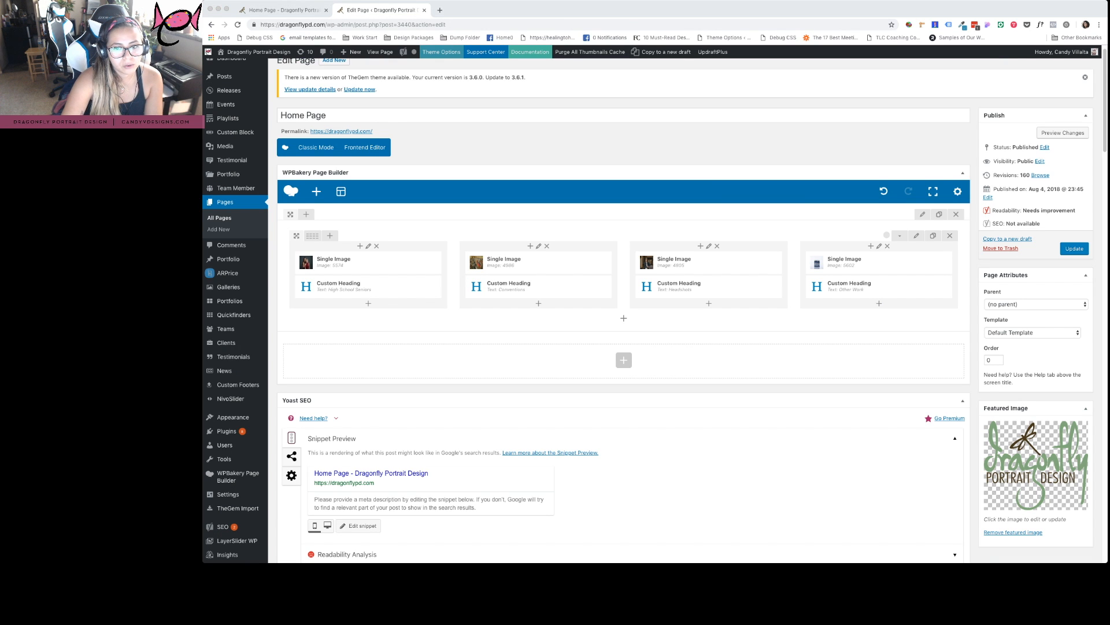
{"action": "left_click", "coordinate": [238, 25]}
{"action": "left_click", "coordinate": [264, 10]}
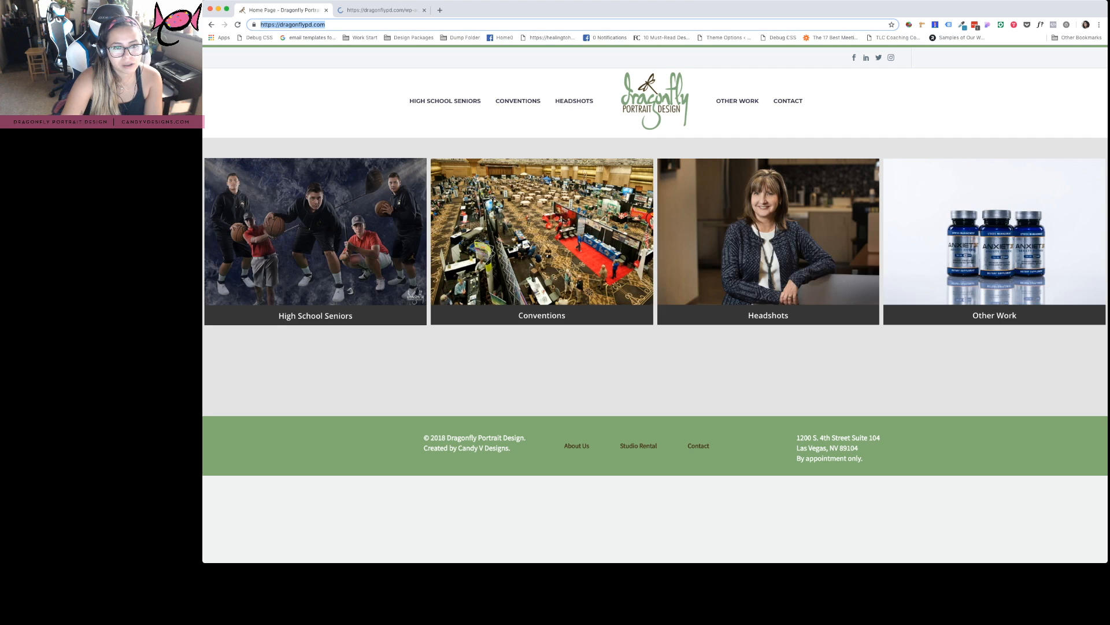
{"action": "left_click", "coordinate": [448, 100]}
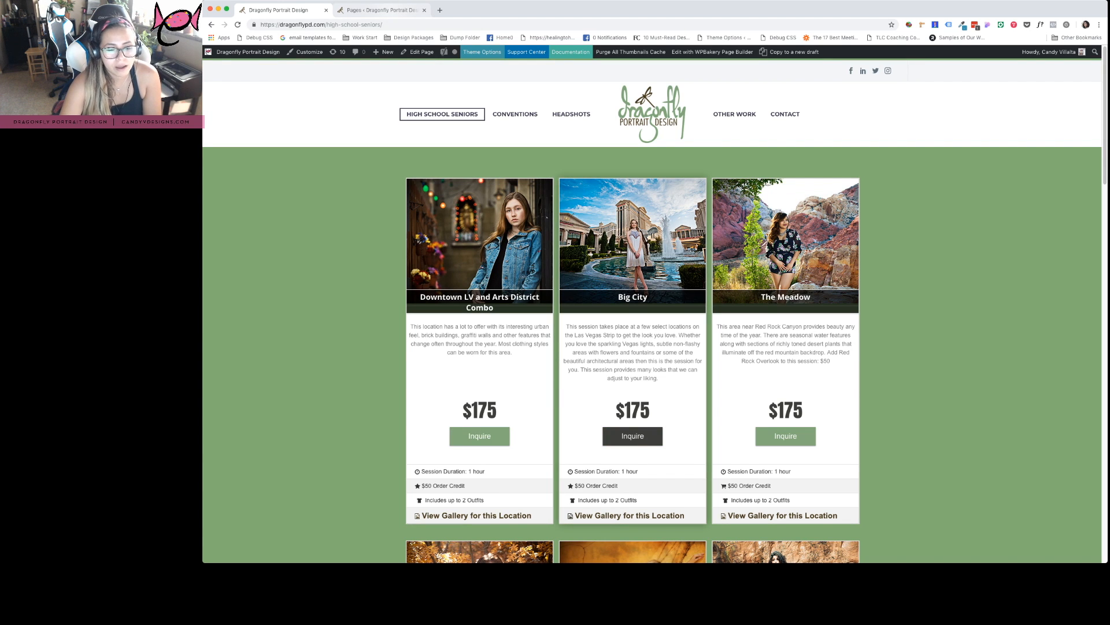
{"action": "key", "text": "ctrl+Tab"}
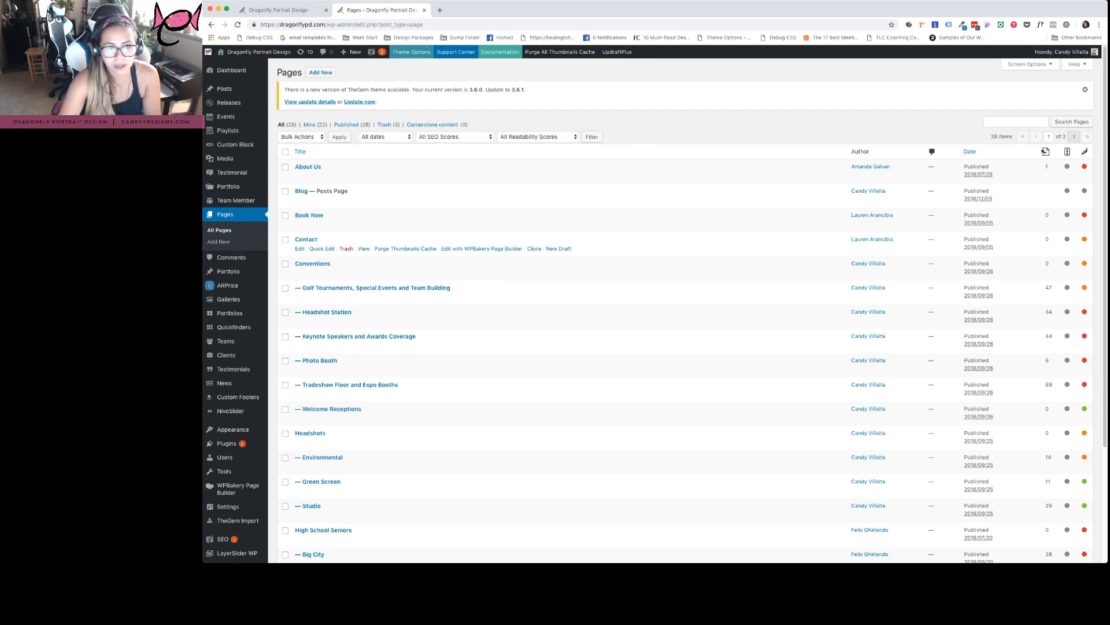
Reload the pages list and open the High School Seniors page in the editor
{"action": "left_click", "coordinate": [237, 25]}
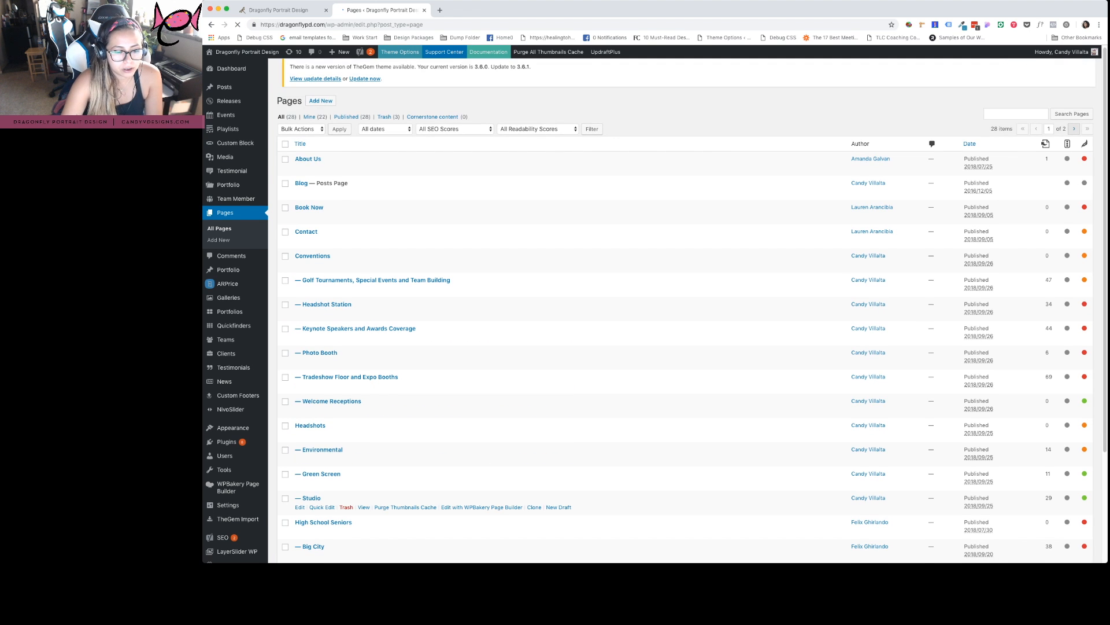
{"action": "scroll", "coordinate": [570, 525], "scroll_direction": "down", "scroll_amount": 2}
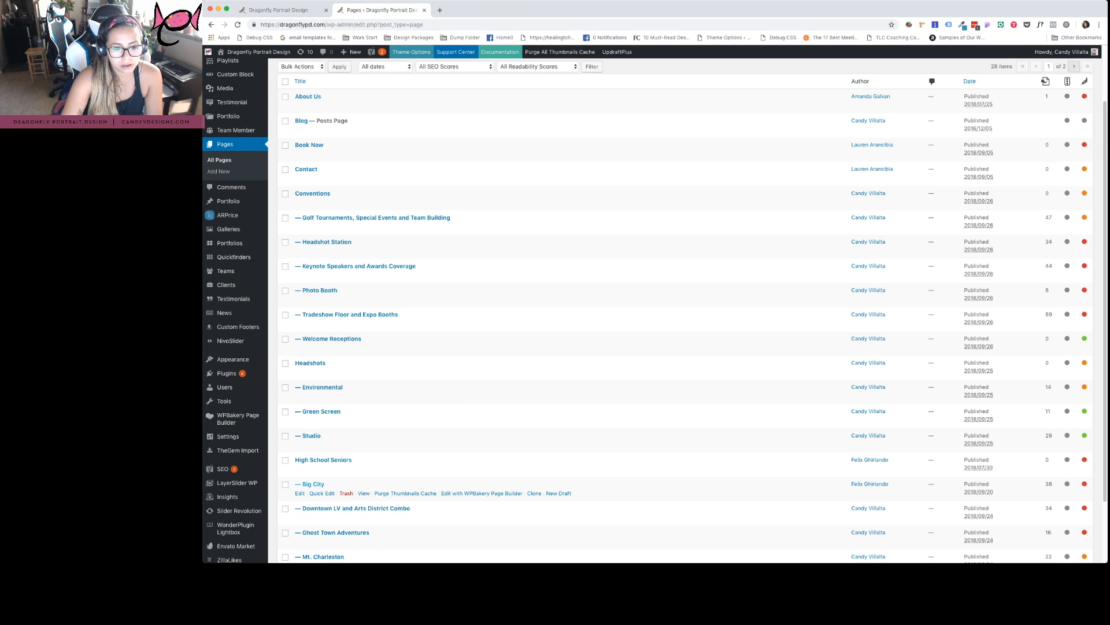
{"action": "left_click", "coordinate": [323, 459]}
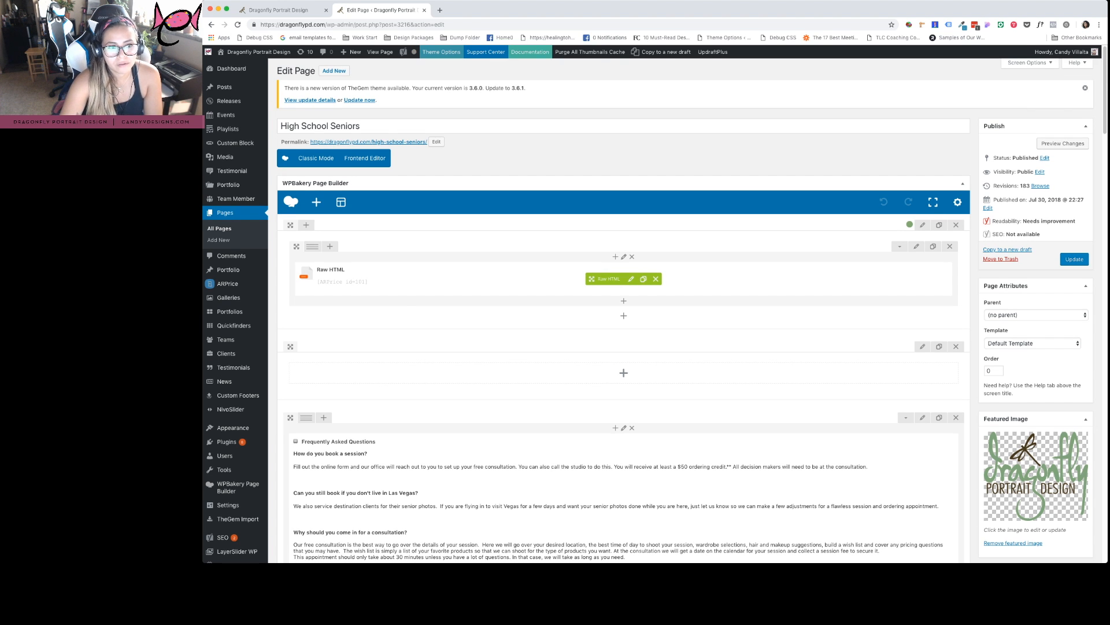
Check the live High School Seniors page, then open ARPrice from the sidebar in a new tab
{"action": "left_click", "coordinate": [283, 10]}
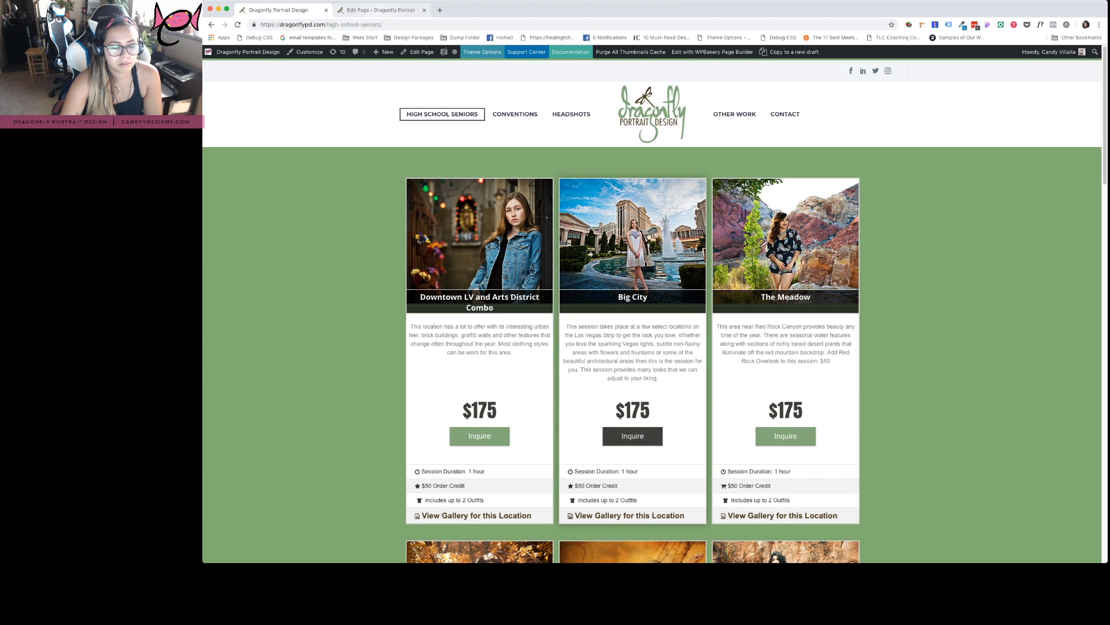
{"action": "key", "text": "ctrl+Tab"}
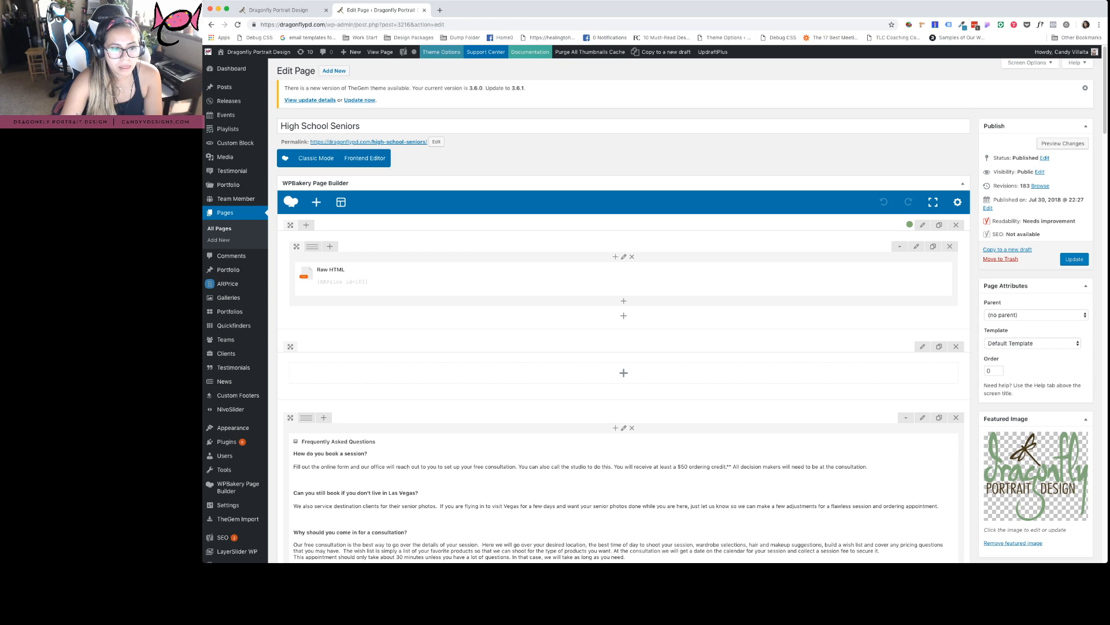
{"action": "mouse_move", "coordinate": [229, 284]}
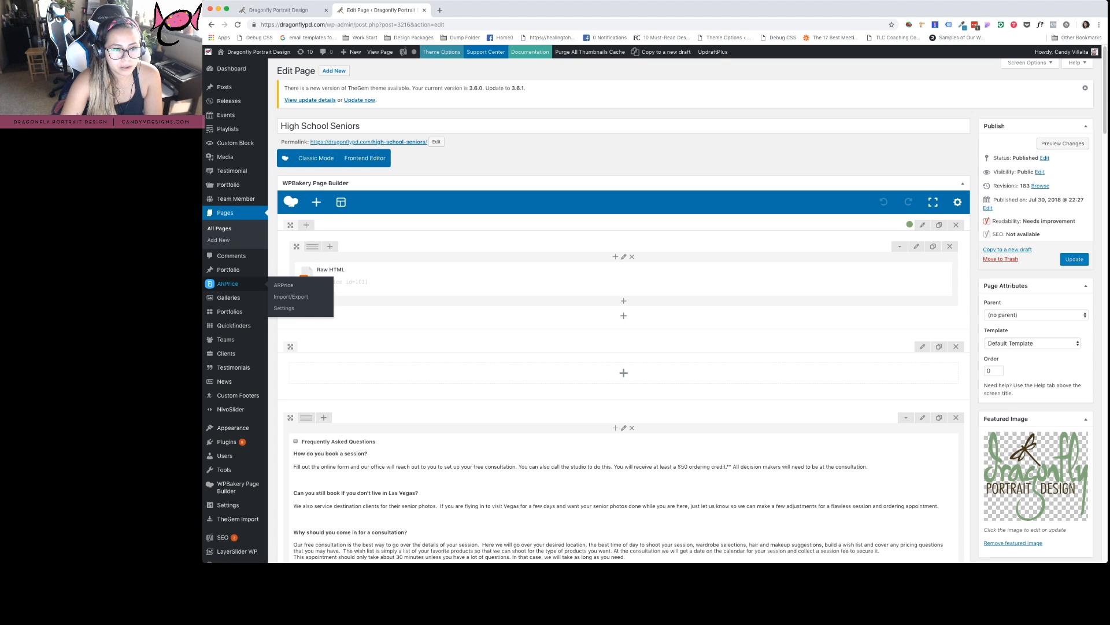
{"action": "mouse_move", "coordinate": [228, 184]}
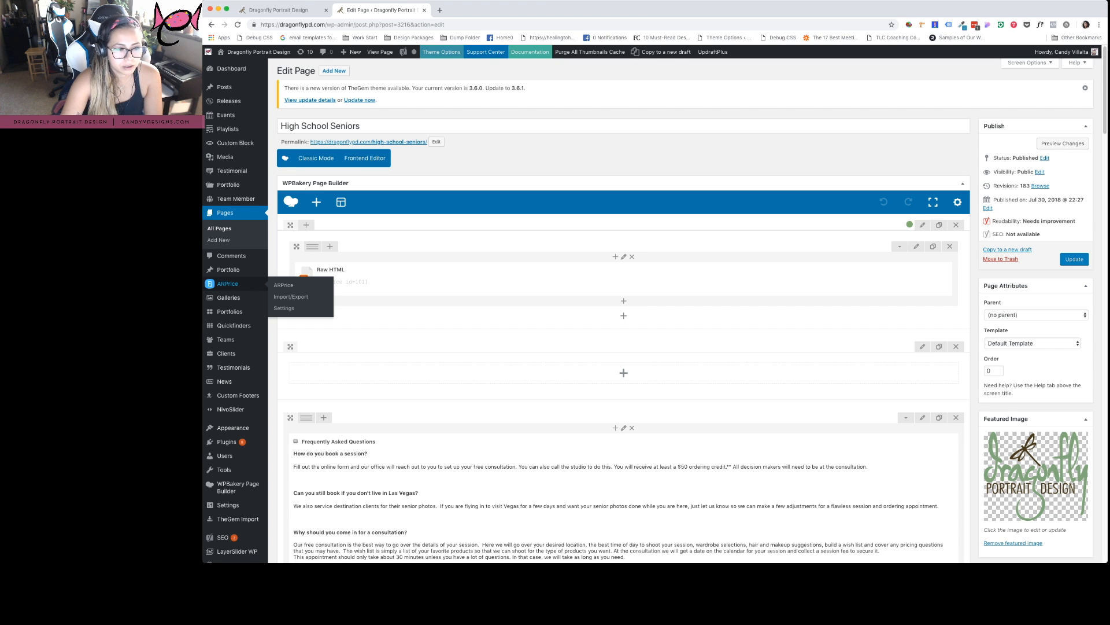
{"action": "left_click", "coordinate": [210, 284]}
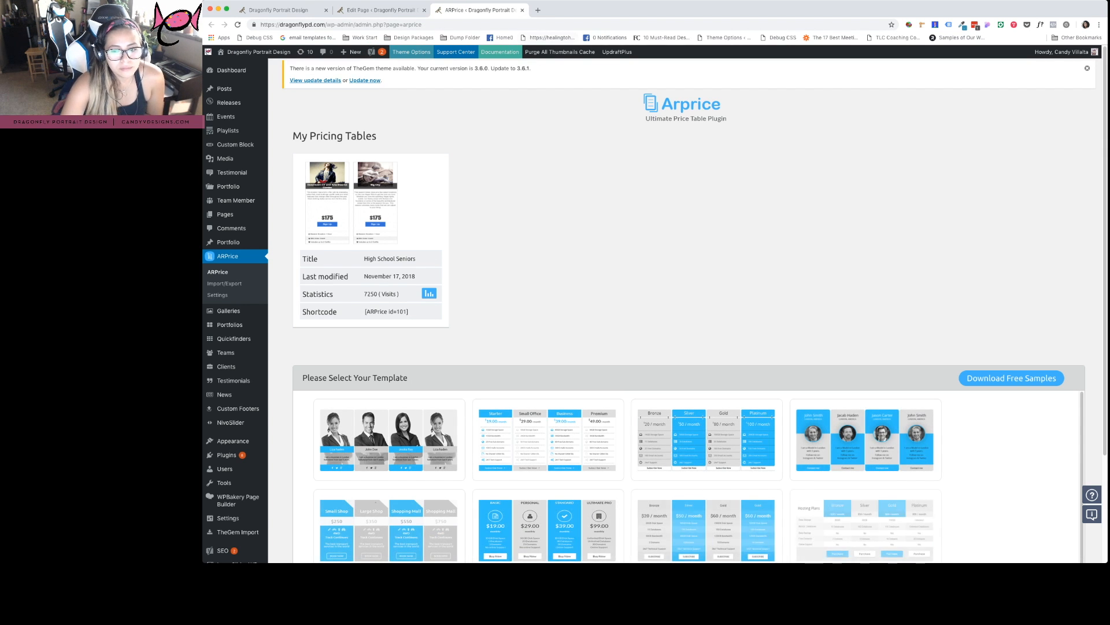
Edit the High School Seniors card under My Pricing Tables
{"action": "mouse_move", "coordinate": [399, 232]}
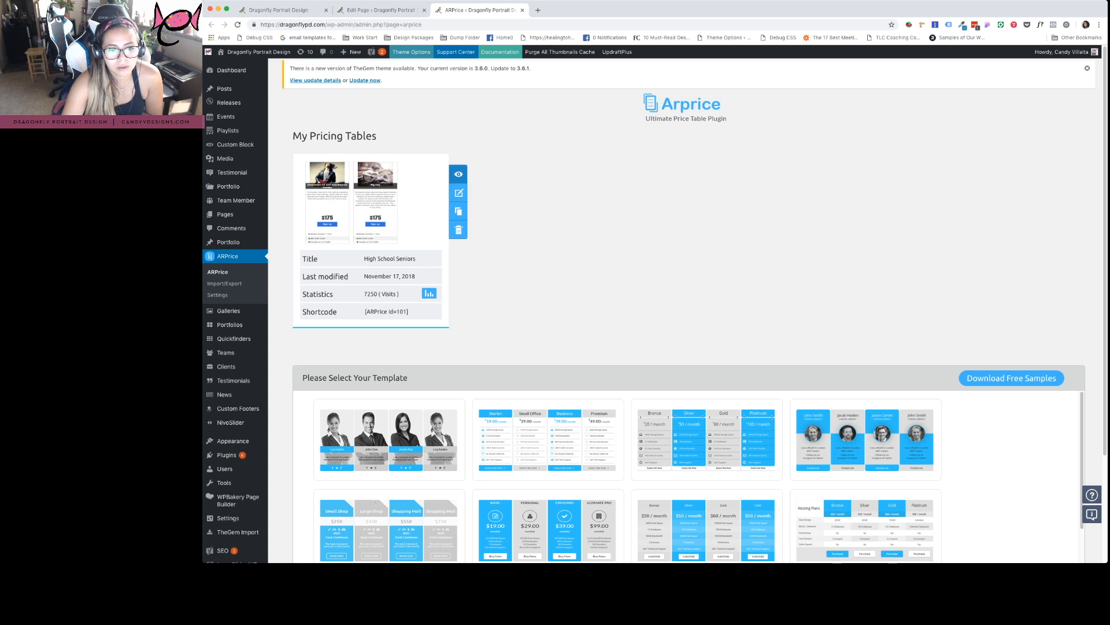
{"action": "left_click", "coordinate": [459, 193]}
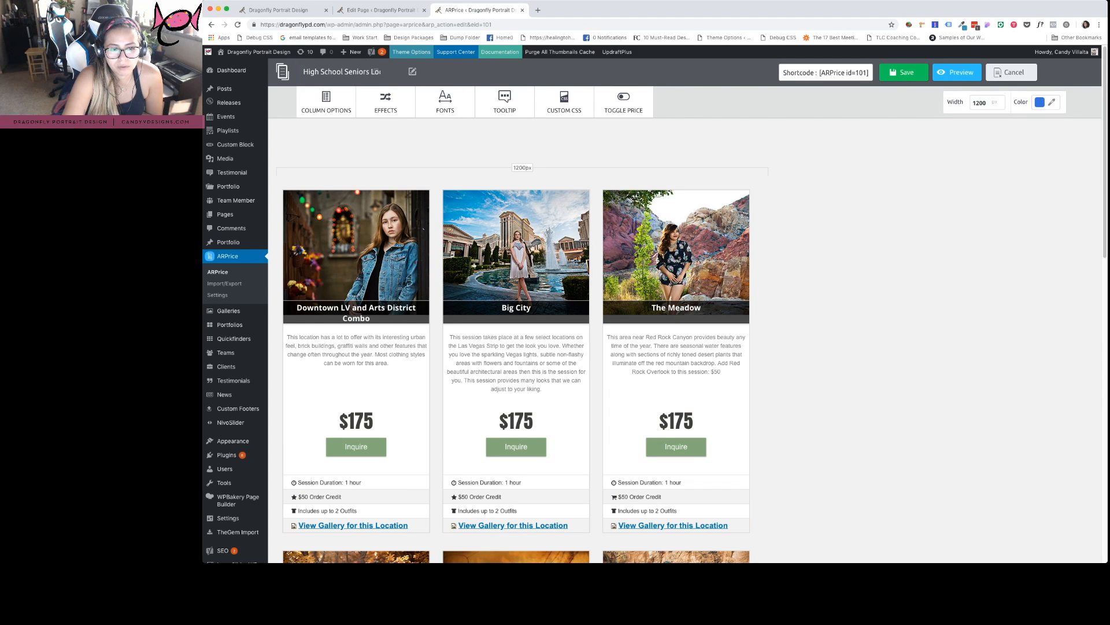
Glance at The Tuscany gallery, then return to the table and select the Downtown LV column
{"action": "scroll", "coordinate": [516, 341], "scroll_direction": "down", "scroll_amount": 10}
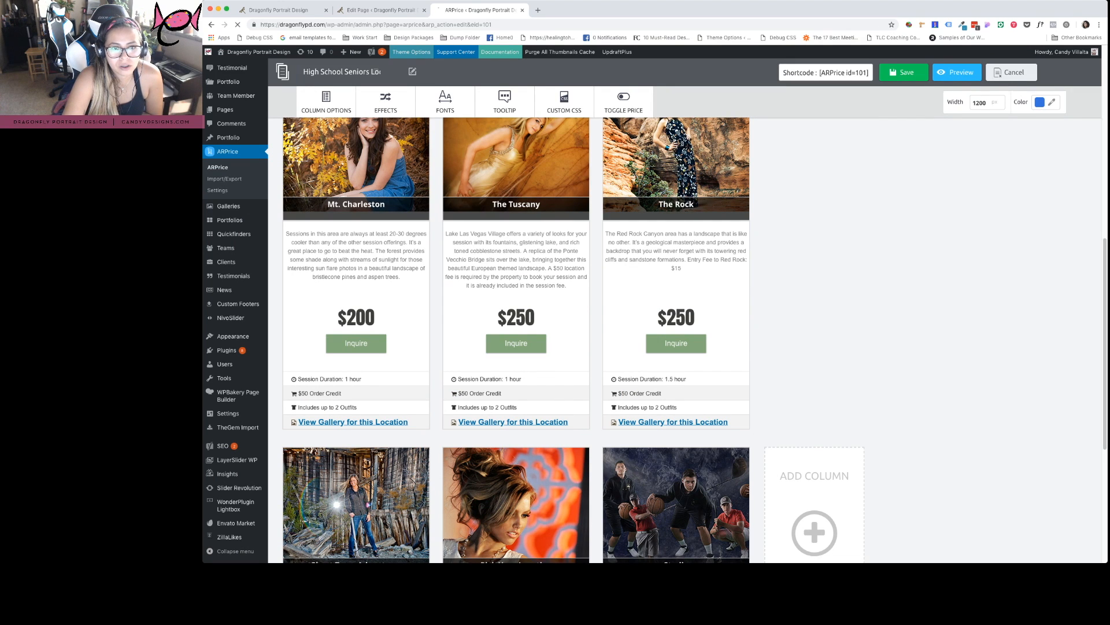
{"action": "left_click", "coordinate": [513, 422]}
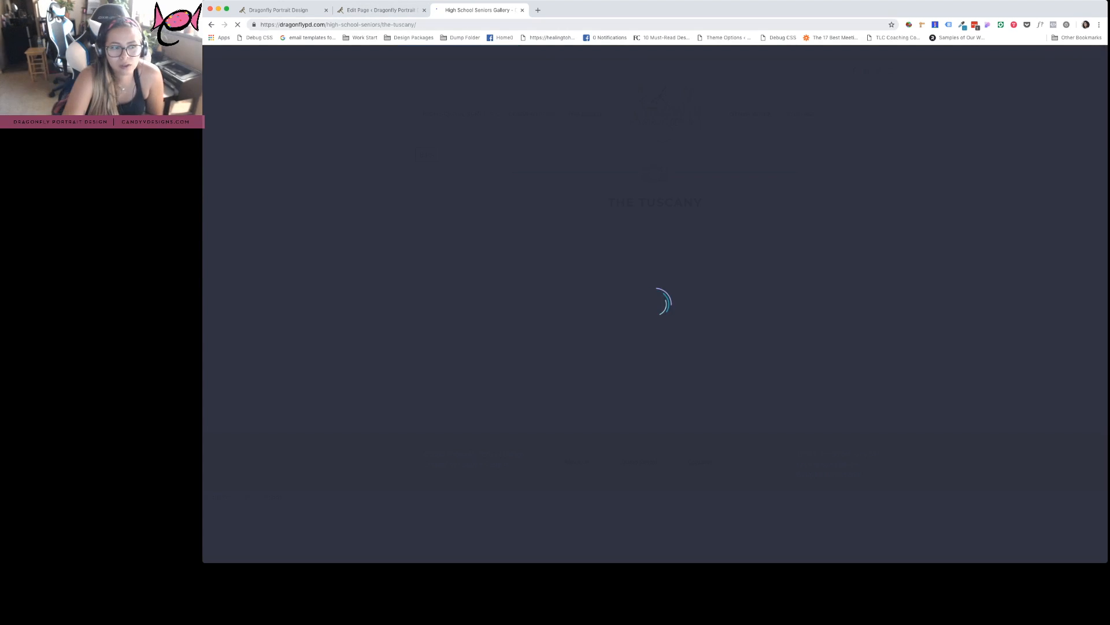
{"action": "key", "text": "super+bracketleft"}
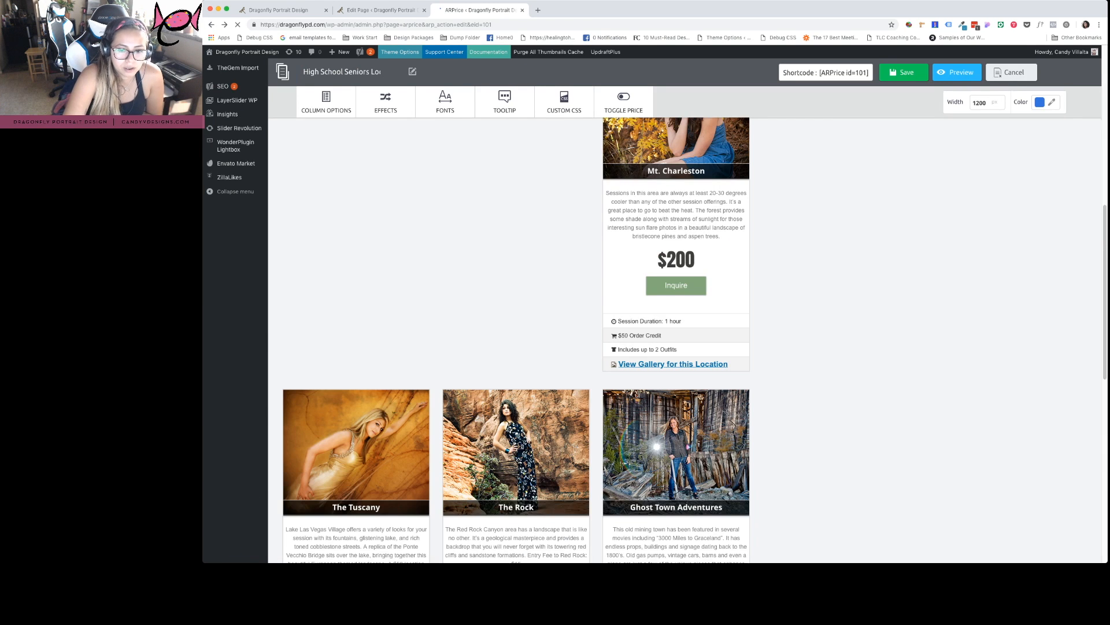
{"action": "scroll", "coordinate": [682, 341], "scroll_direction": "up", "scroll_amount": 3}
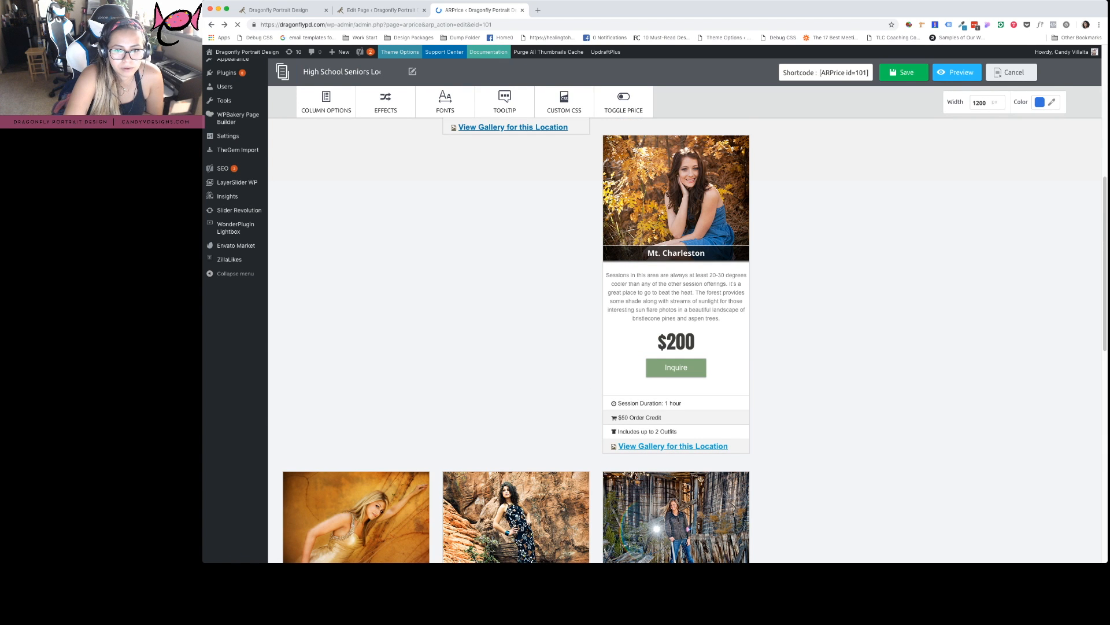
{"action": "scroll", "coordinate": [682, 342], "scroll_direction": "up", "scroll_amount": 10}
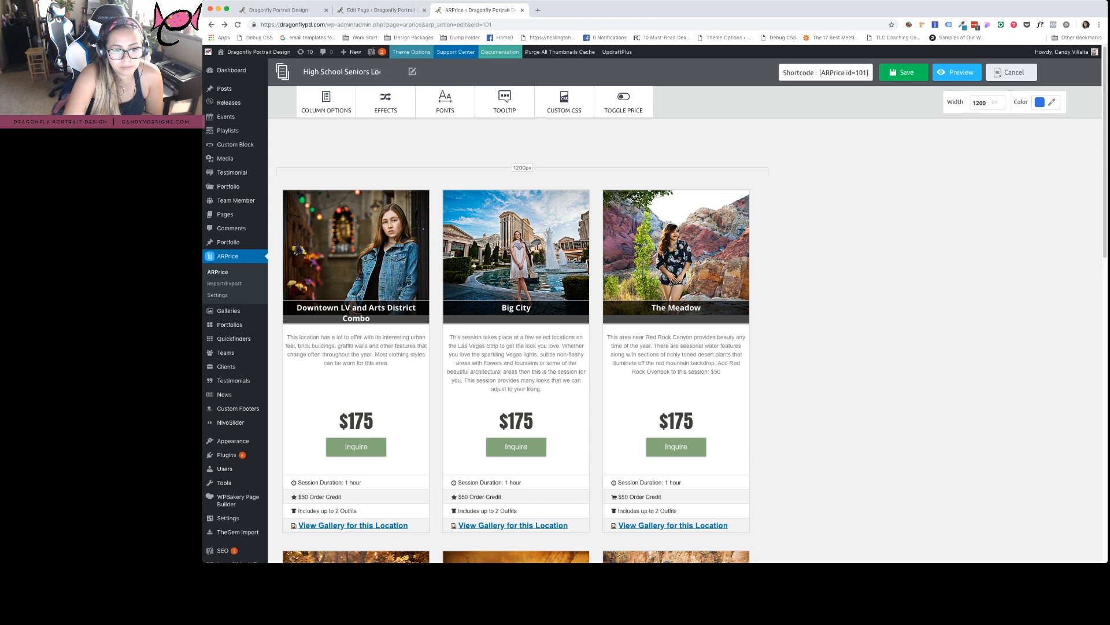
{"action": "left_click", "coordinate": [356, 257]}
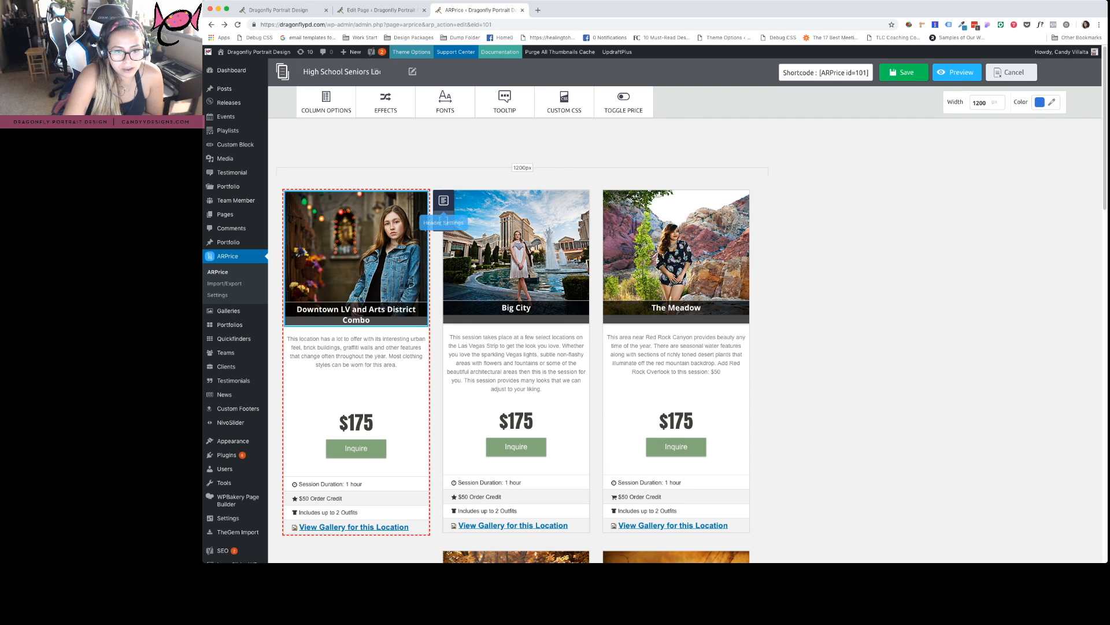
Select the Downtown LV column header and review, then close, its title settings
{"action": "left_click", "coordinate": [424, 229]}
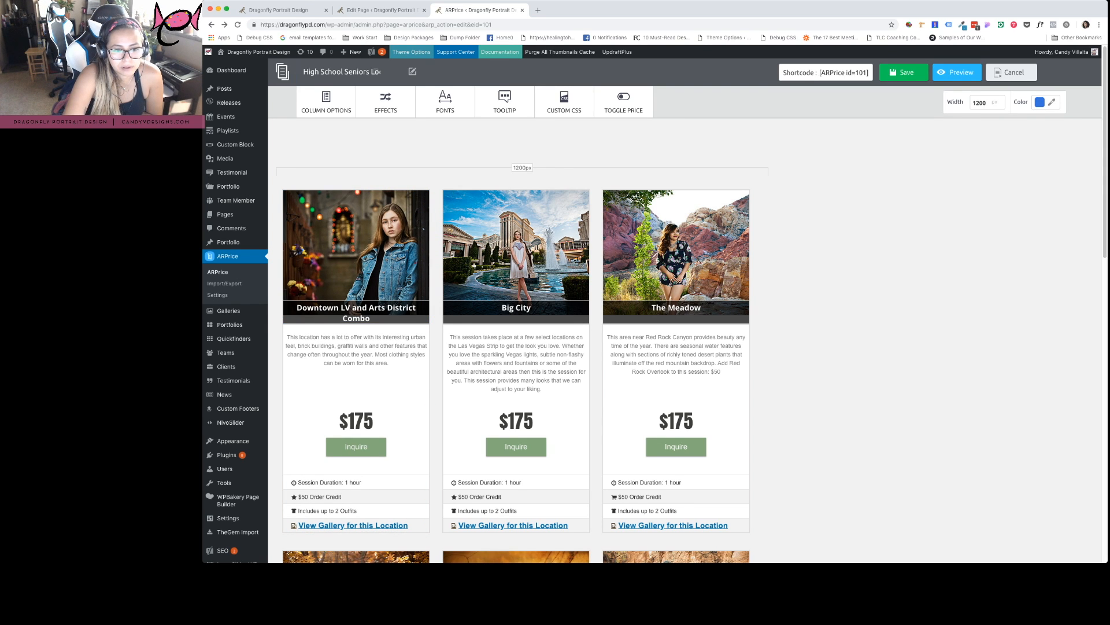
{"action": "left_click", "coordinate": [423, 230]}
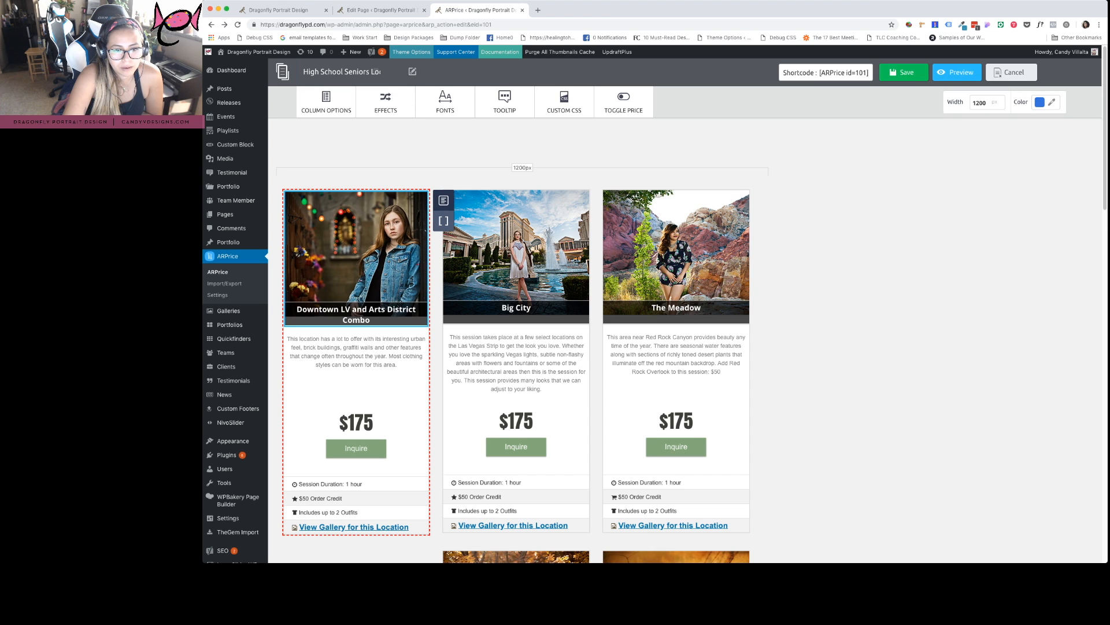
{"action": "left_click", "coordinate": [444, 200]}
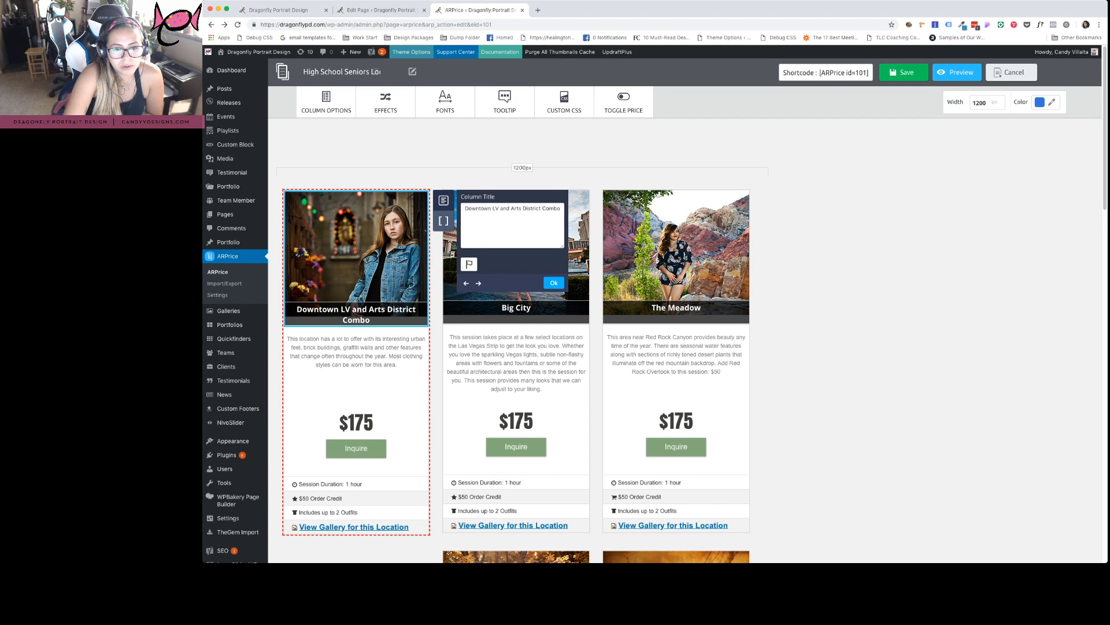
{"action": "left_click", "coordinate": [553, 283]}
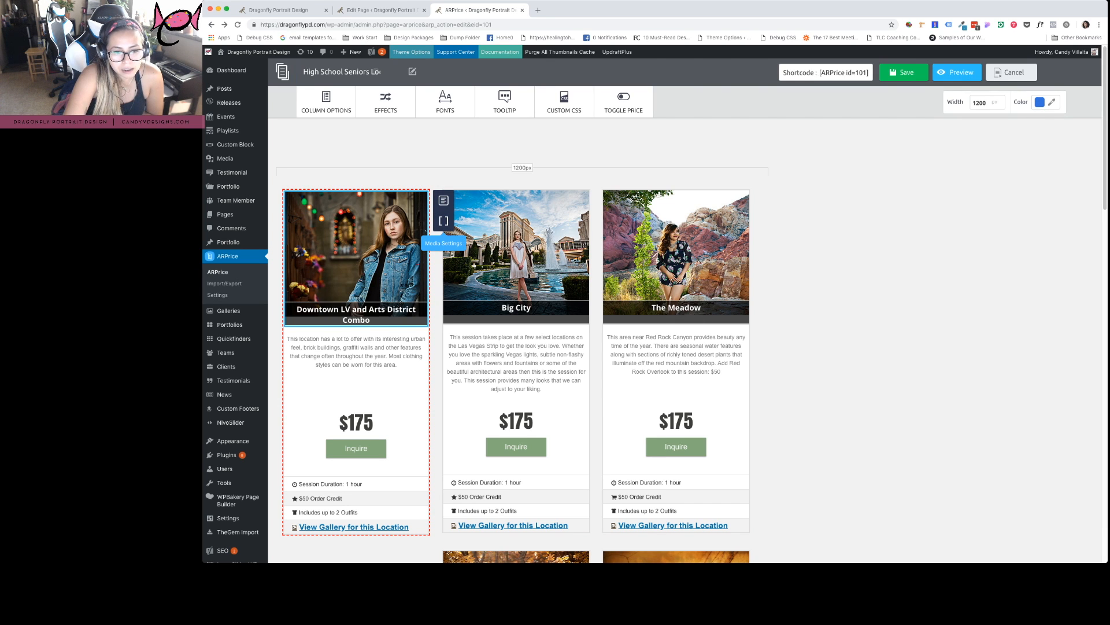
Open the column's Additional Shortcode, enlarge it, and locate the image file name line
{"action": "left_click", "coordinate": [444, 221]}
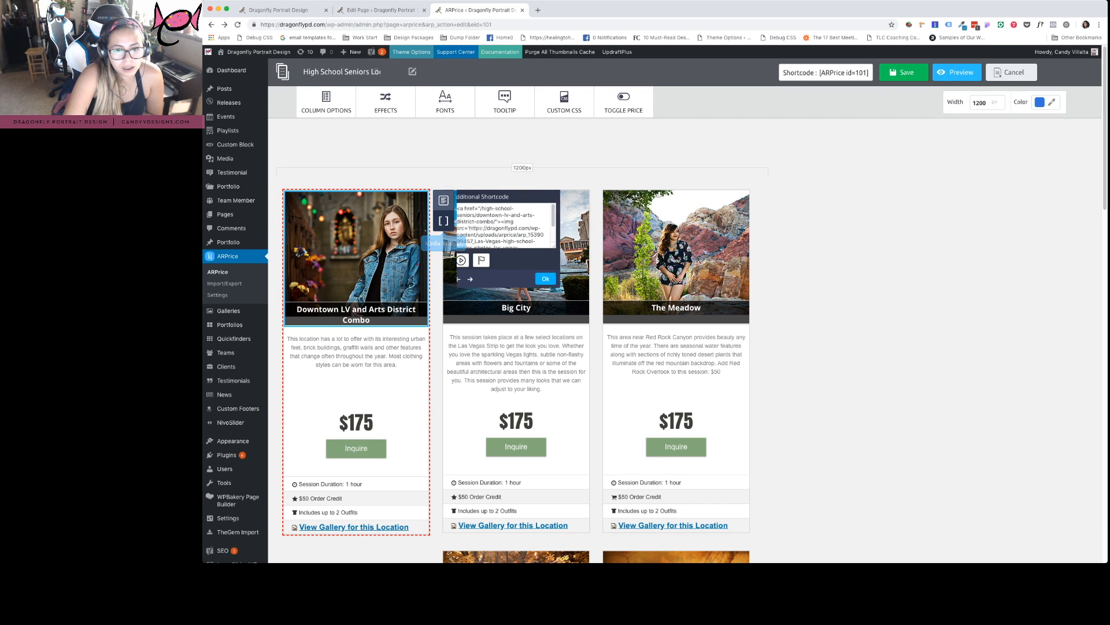
{"action": "left_click_drag", "start_coordinate": [562, 246], "coordinate": [562, 262]}
{"action": "scroll", "coordinate": [509, 234], "scroll_direction": "down", "scroll_amount": 2}
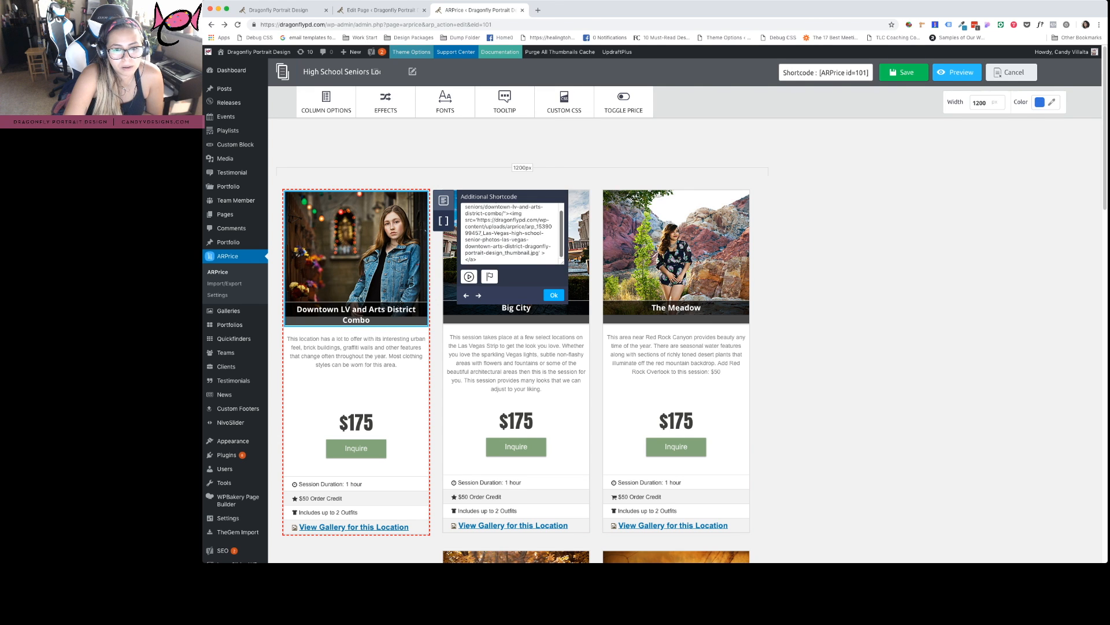
{"action": "scroll", "coordinate": [509, 234], "scroll_direction": "up", "scroll_amount": 2}
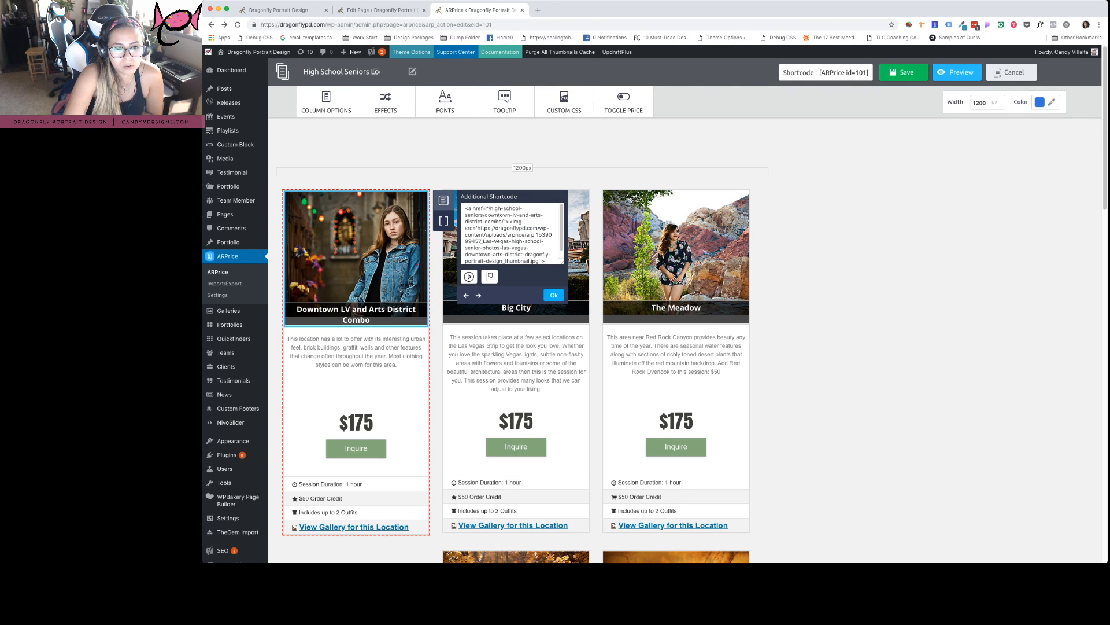
{"action": "scroll", "coordinate": [509, 234], "scroll_direction": "down", "scroll_amount": 2}
{"action": "scroll", "coordinate": [509, 234], "scroll_direction": "up", "scroll_amount": 2}
{"action": "scroll", "coordinate": [509, 235], "scroll_direction": "down", "scroll_amount": 2}
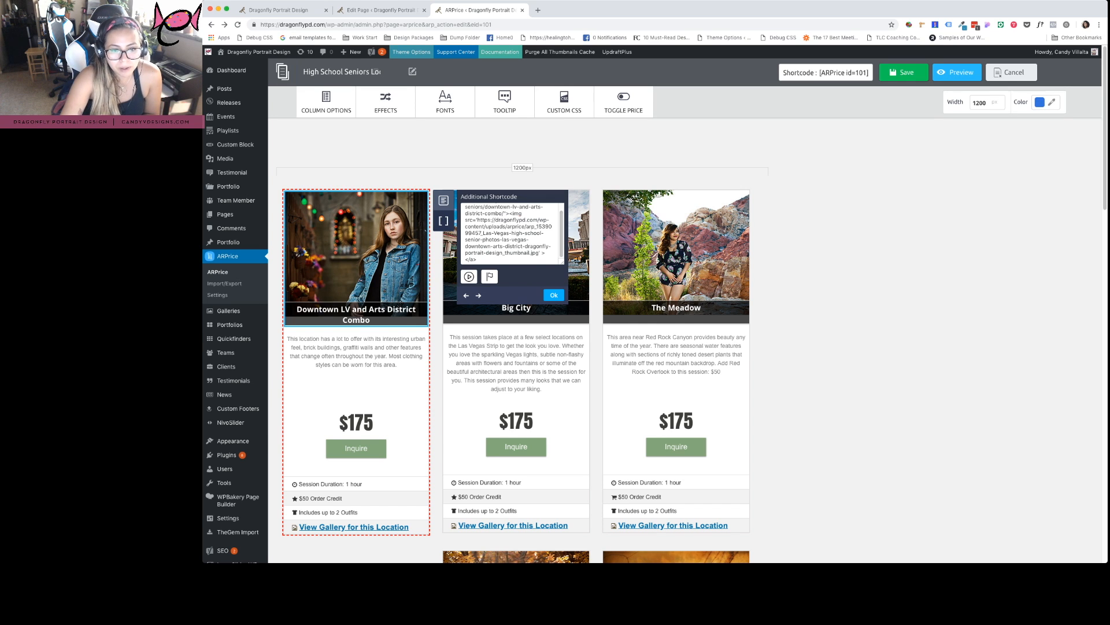
{"action": "scroll", "coordinate": [466, 254], "scroll_direction": "up", "scroll_amount": 2}
{"action": "left_click", "coordinate": [465, 254]}
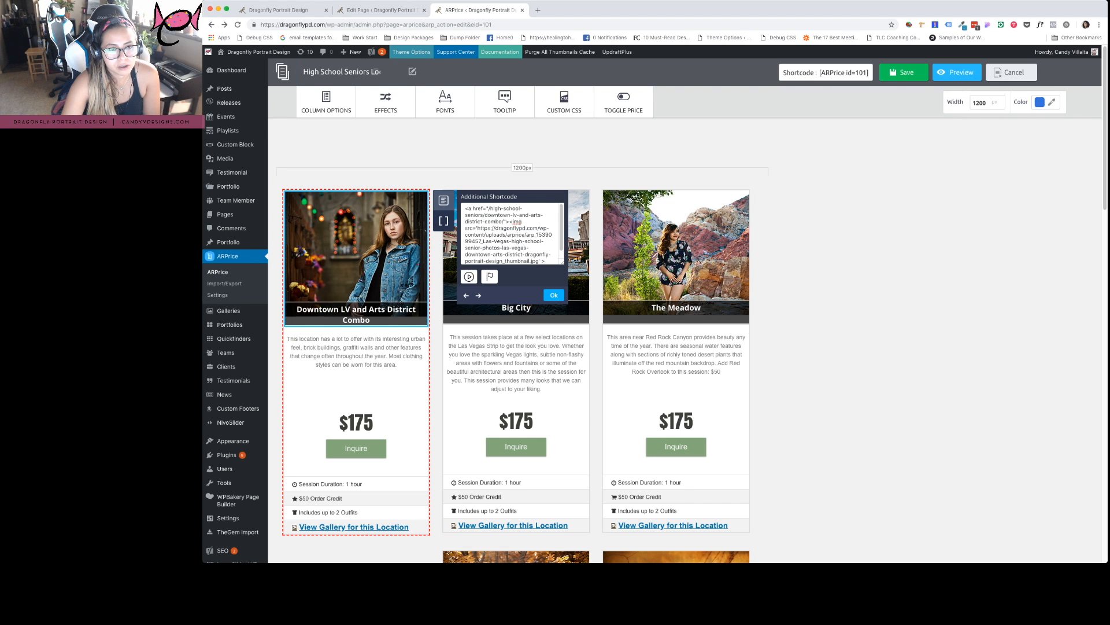
{"action": "left_click", "coordinate": [280, 10]}
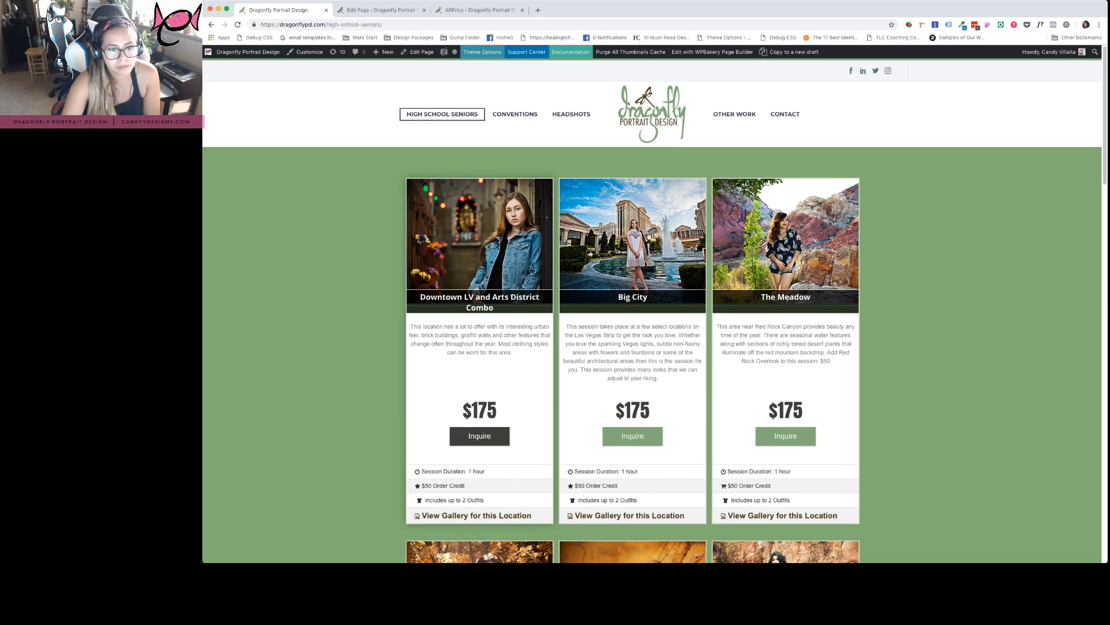
View the Downtown LV and Arts District gallery, go back, and return to the ARPrice editor
{"action": "left_click", "coordinate": [479, 436]}
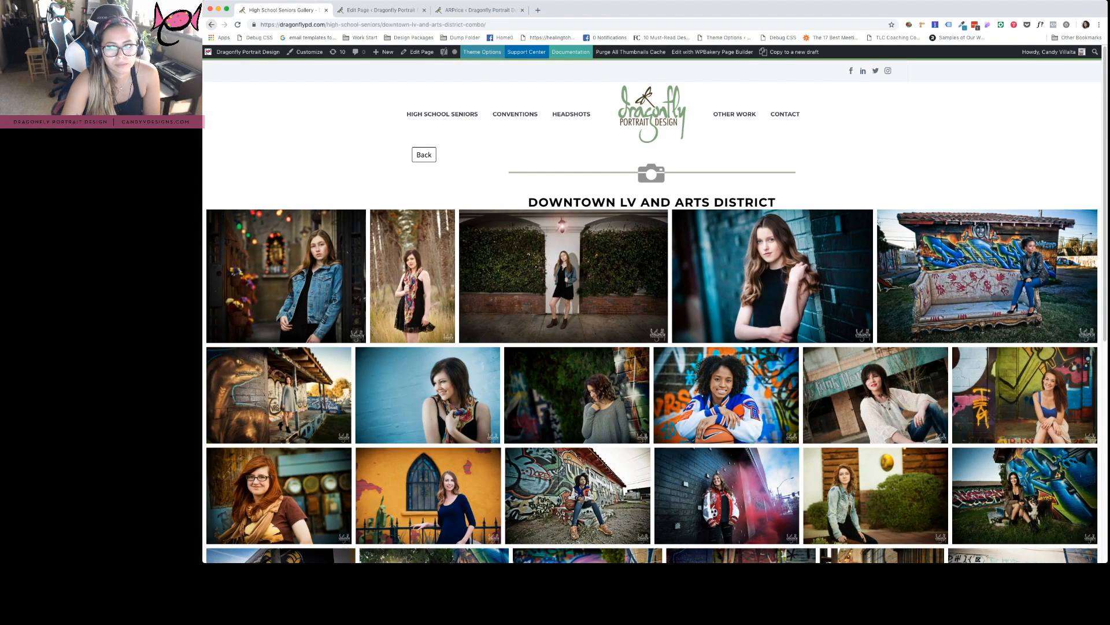
{"action": "left_click", "coordinate": [212, 24]}
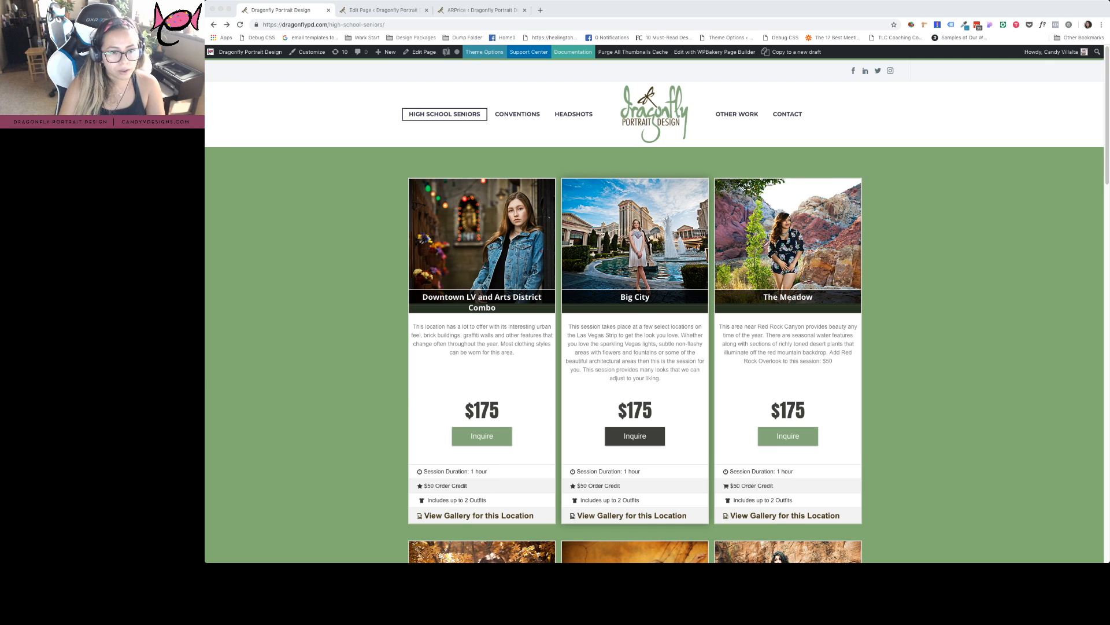
{"action": "key", "text": "super+Tab"}
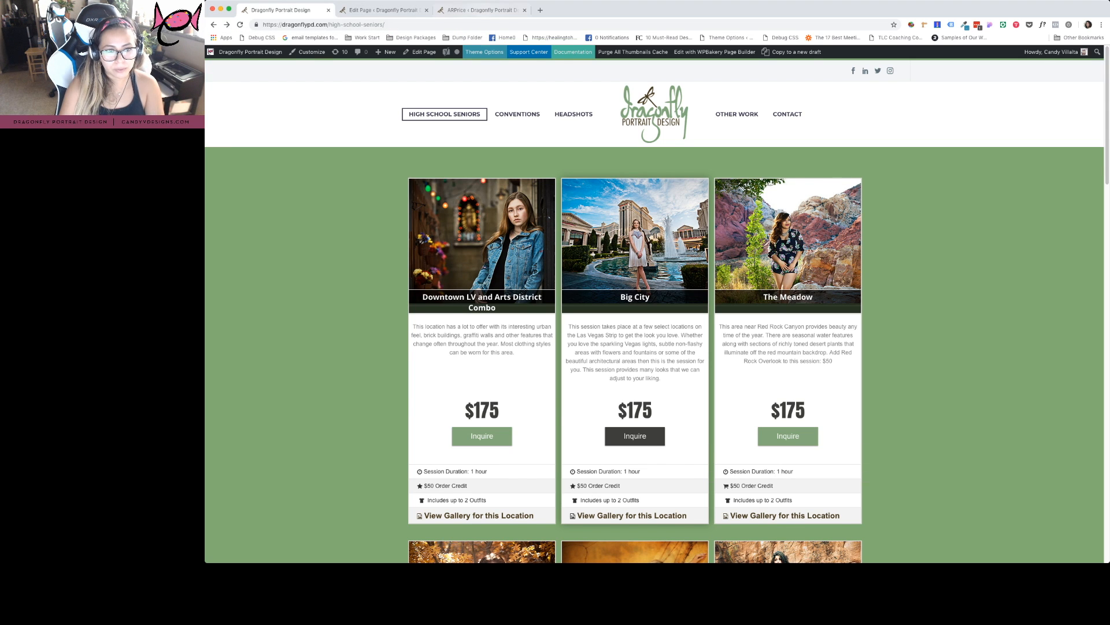
{"action": "left_click", "coordinate": [483, 9]}
{"action": "left_click", "coordinate": [384, 10]}
{"action": "left_click", "coordinate": [483, 10]}
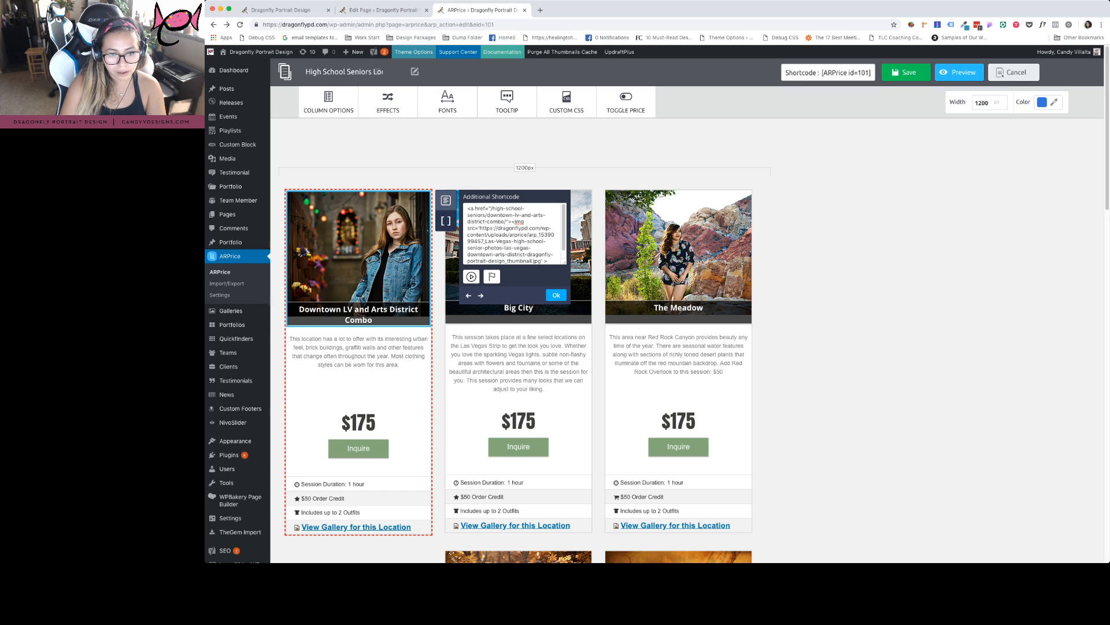
Select the thumbnail image URL inside the Downtown LV column's Additional Shortcode
{"action": "scroll", "coordinate": [512, 235], "scroll_direction": "down", "scroll_amount": 1}
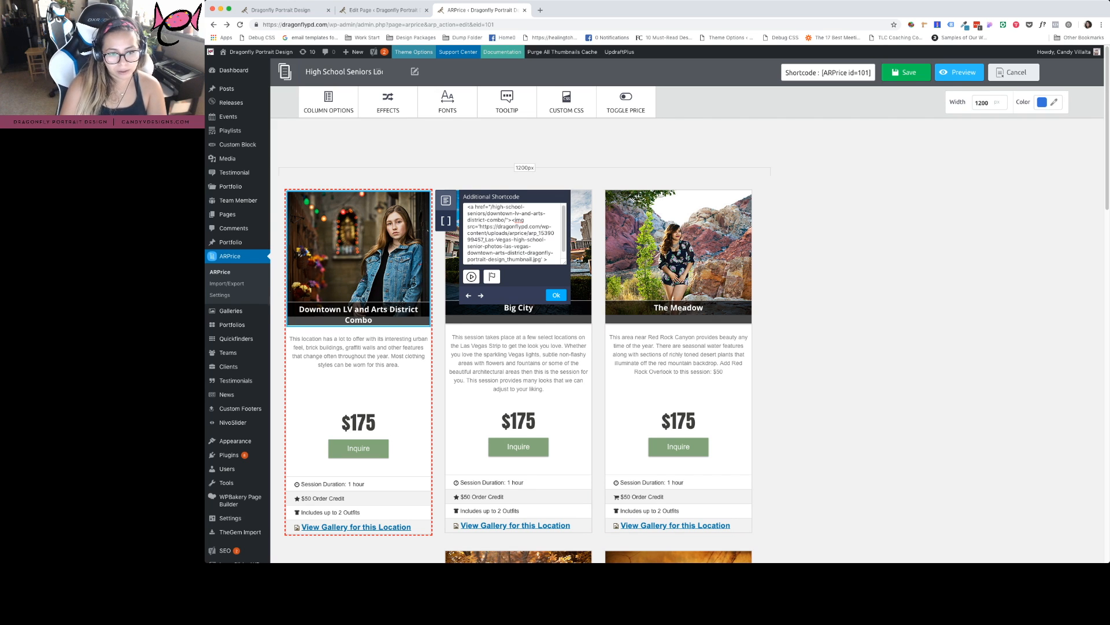
{"action": "left_click_drag", "start_coordinate": [483, 226], "coordinate": [516, 239]}
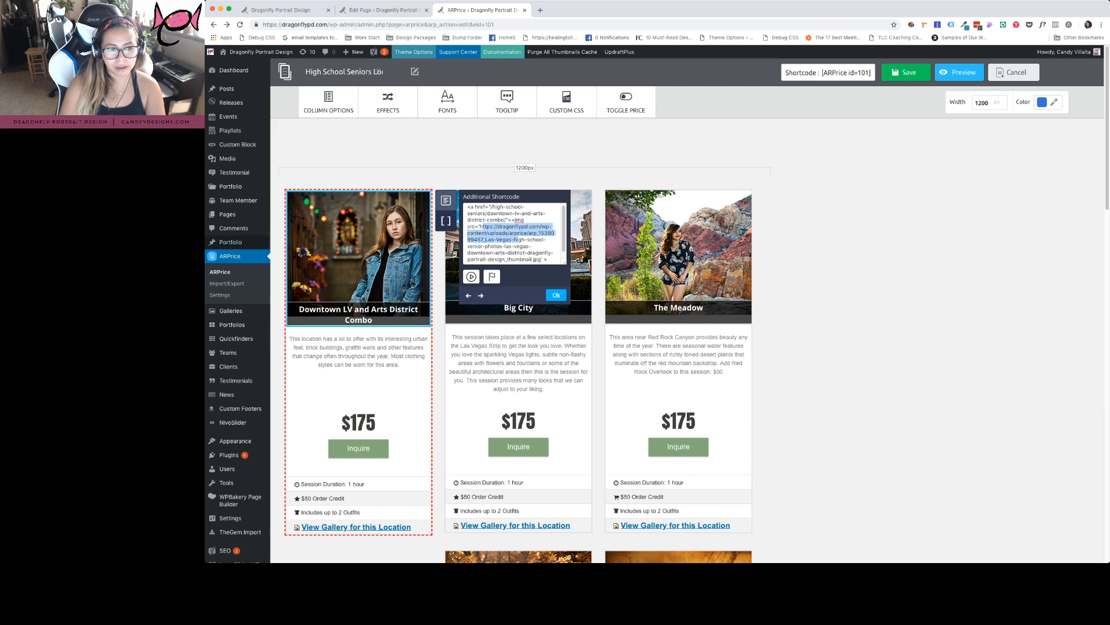
{"action": "mouse_move", "coordinate": [228, 159]}
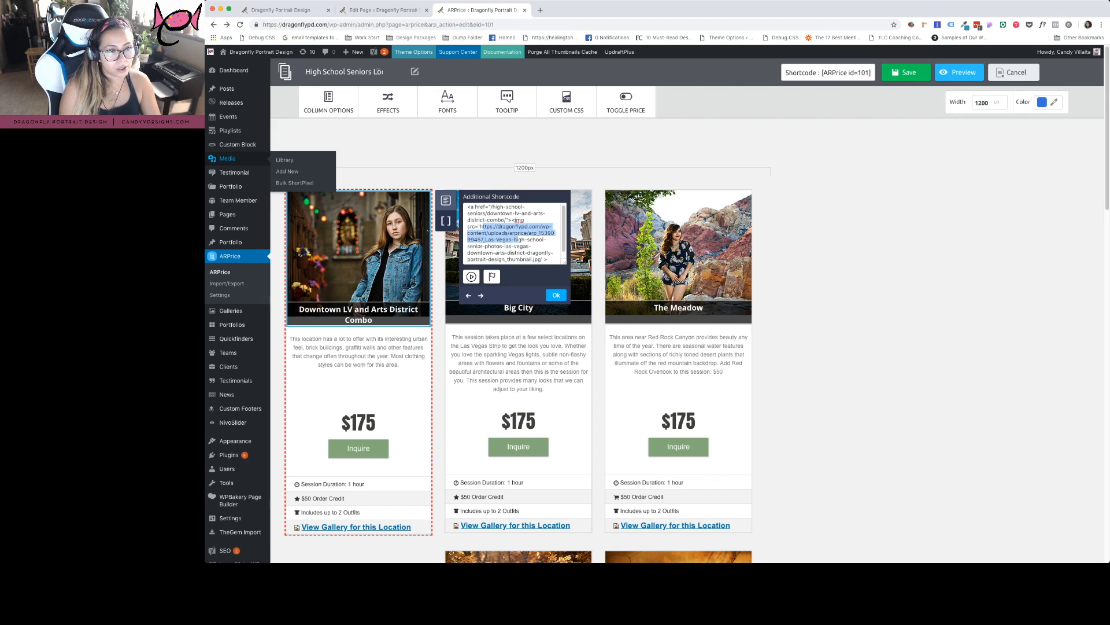
Open the Media Library in a separate tab beside the pricing table editor
{"action": "left_click", "coordinate": [514, 237]}
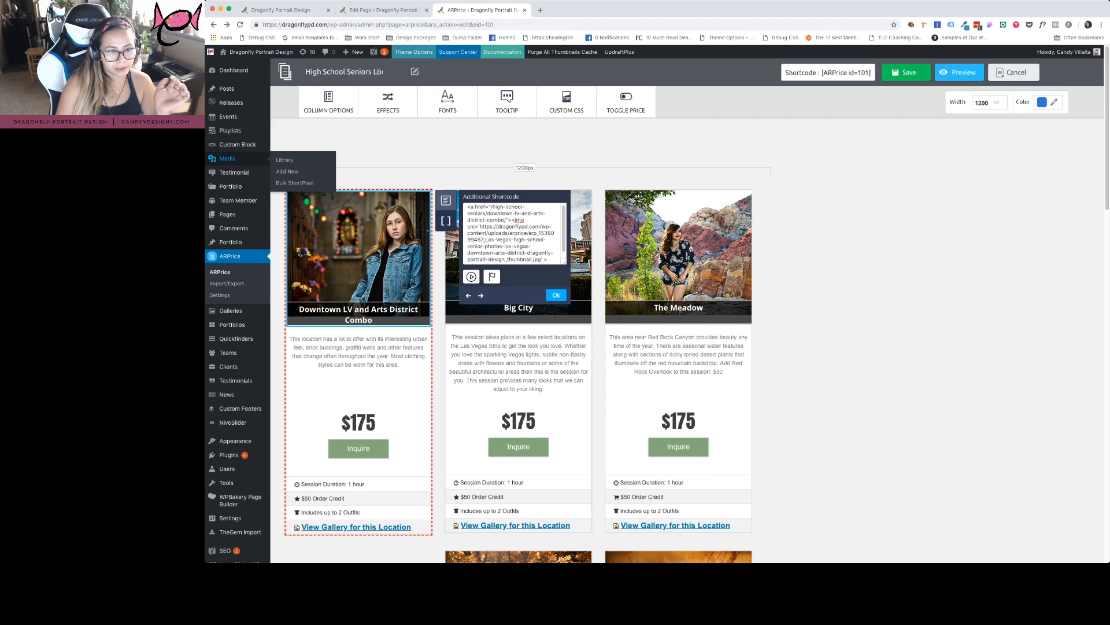
{"action": "left_click", "coordinate": [227, 158], "text": "super"}
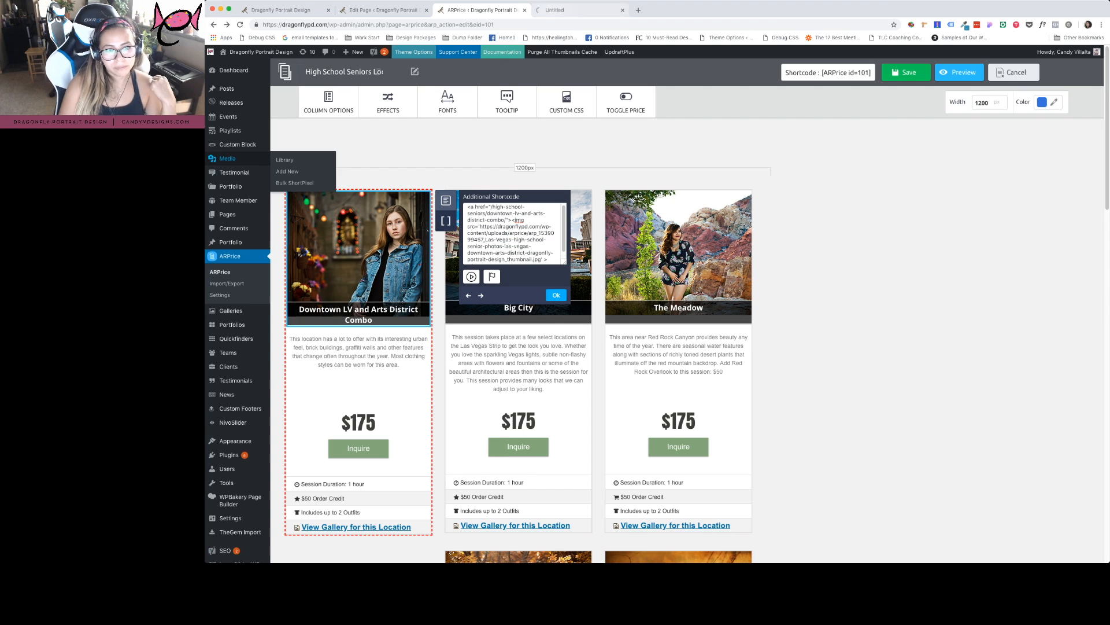
{"action": "left_click", "coordinate": [579, 10]}
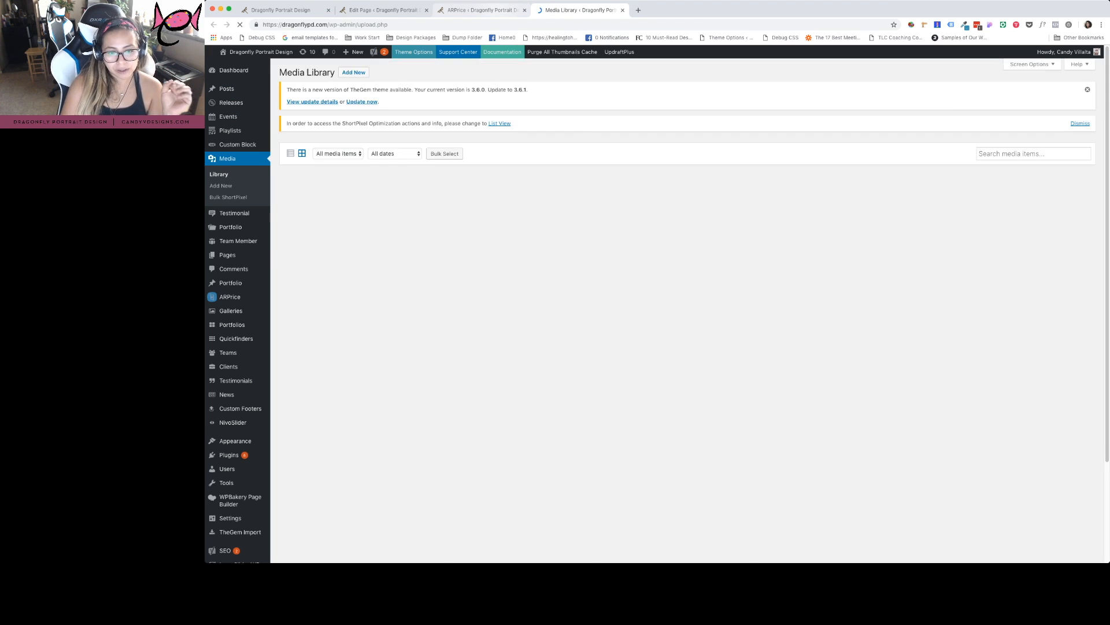
{"action": "left_click", "coordinate": [482, 10]}
{"action": "left_click", "coordinate": [563, 10]}
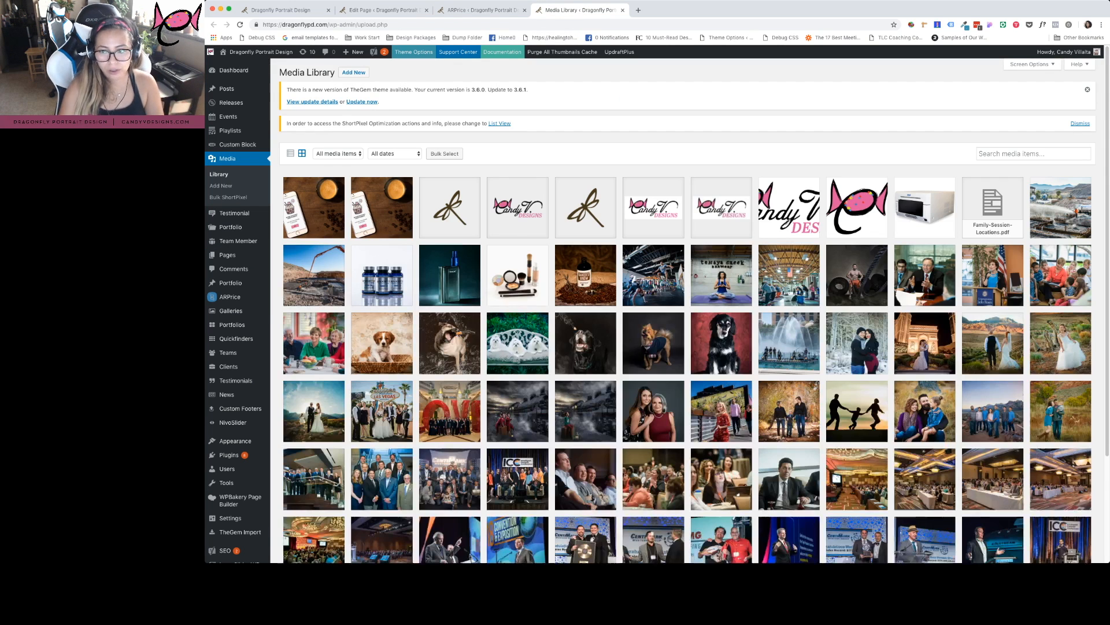
Search media for 'thumbnail' and inspect the ghost town photo and another thumbnail's details
{"action": "type", "text": "thumbnail"}
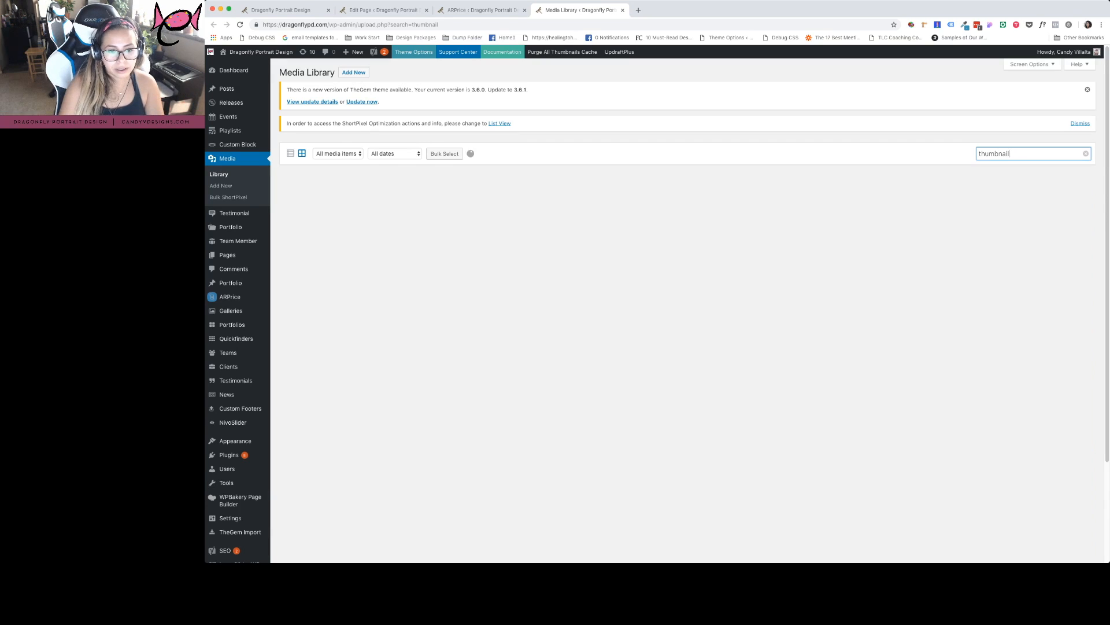
{"action": "left_click", "coordinate": [313, 207]}
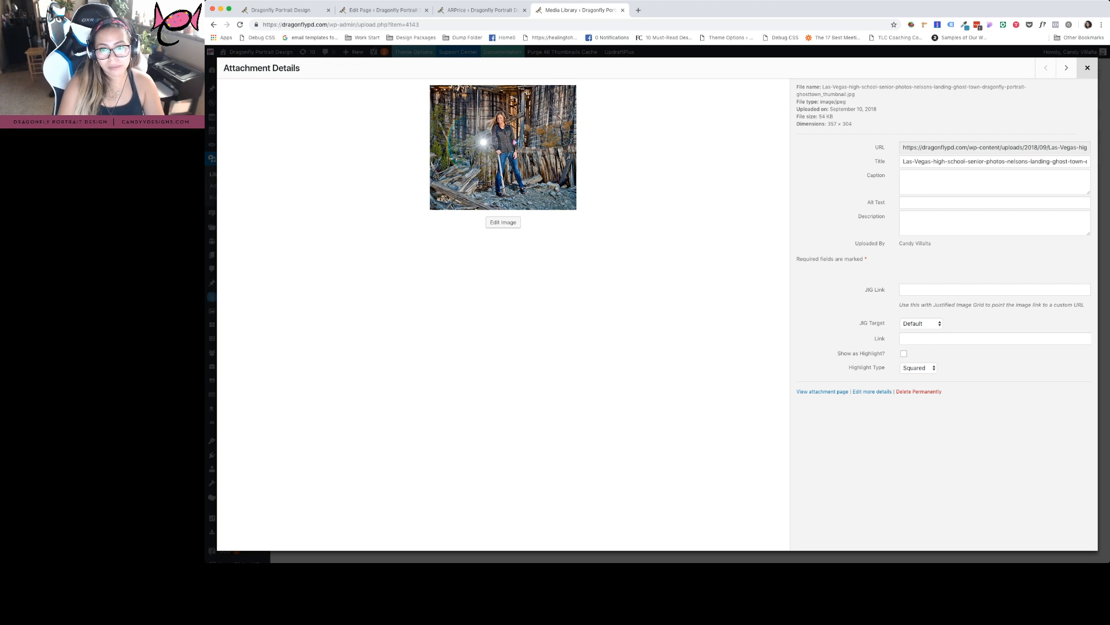
{"action": "left_click", "coordinate": [1087, 68]}
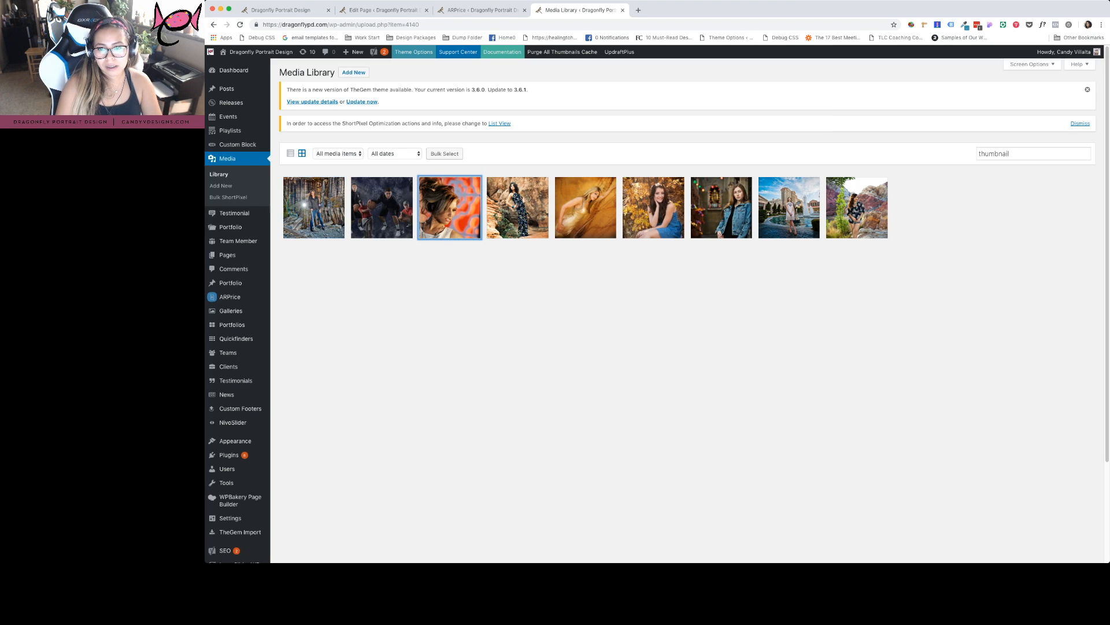
Inspect the orange-backdrop portrait's details, compare with the live page, then close the details
{"action": "left_click", "coordinate": [450, 207]}
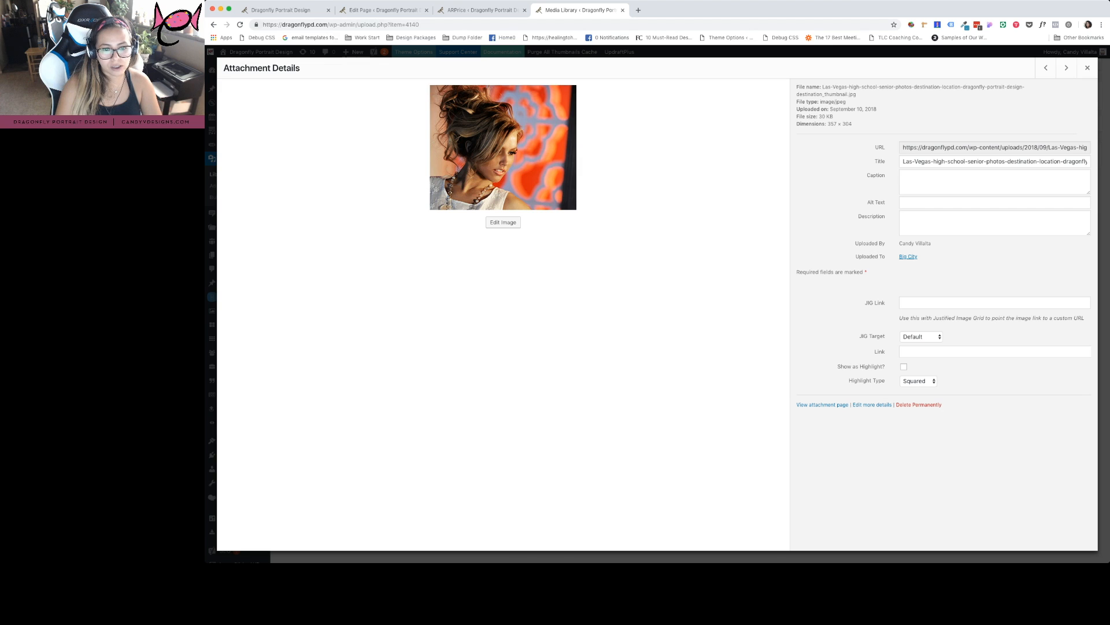
{"action": "left_click", "coordinate": [280, 9]}
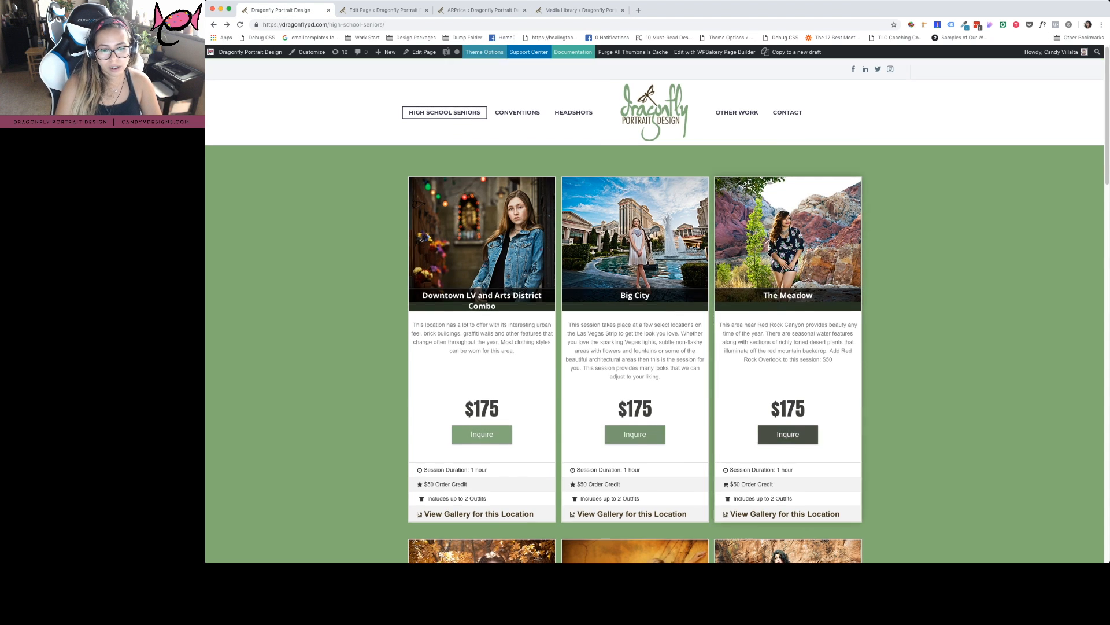
{"action": "scroll", "coordinate": [788, 436], "scroll_direction": "down", "scroll_amount": 10}
{"action": "scroll", "coordinate": [636, 347], "scroll_direction": "down", "scroll_amount": 5}
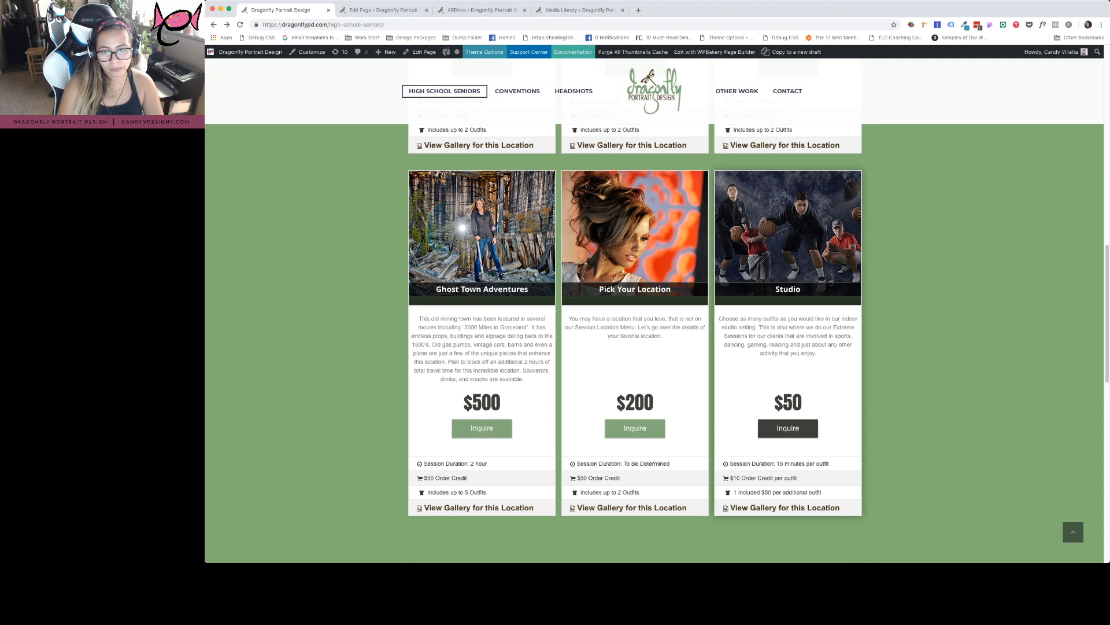
{"action": "scroll", "coordinate": [637, 347], "scroll_direction": "down", "scroll_amount": 5}
{"action": "scroll", "coordinate": [788, 289], "scroll_direction": "up", "scroll_amount": 10}
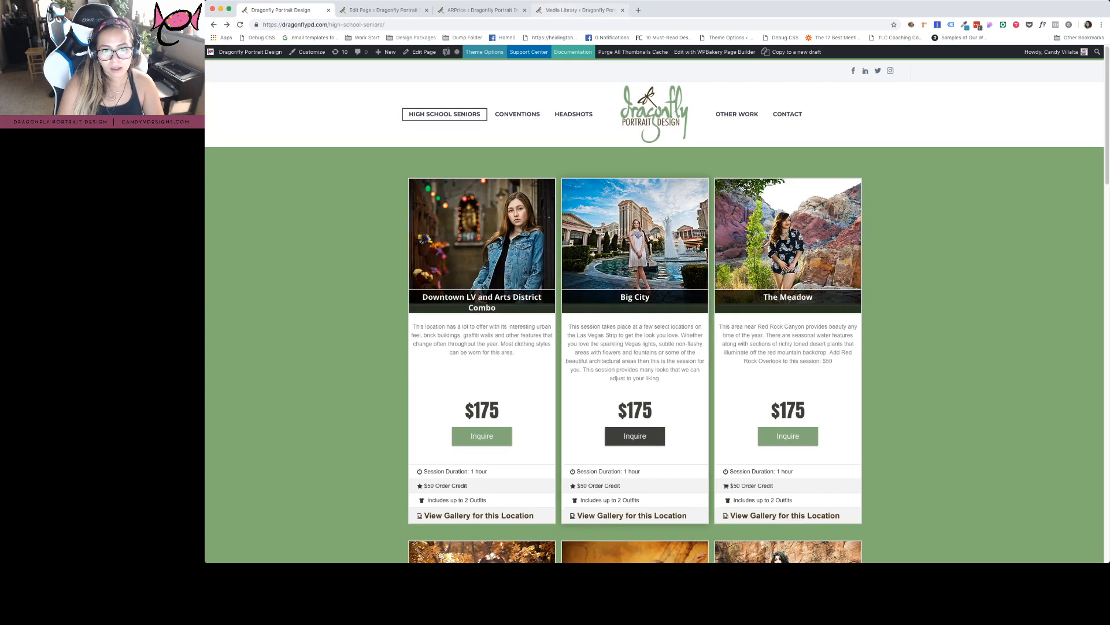
{"action": "left_click", "coordinate": [580, 10]}
{"action": "left_click", "coordinate": [1087, 67]}
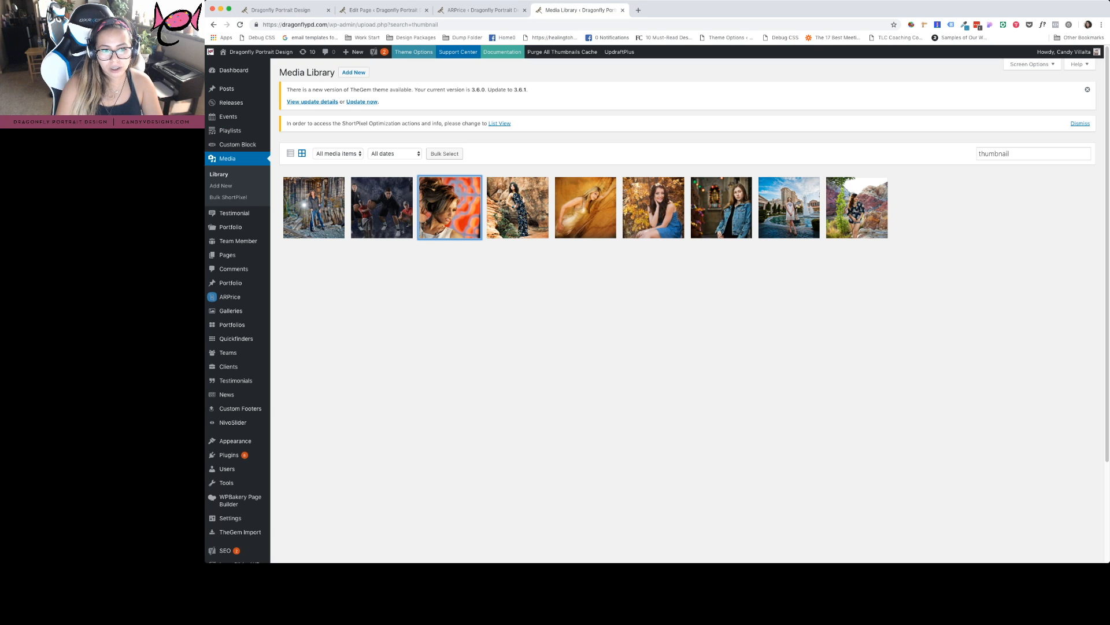
Check the Red Rock portrait's file URL, close its details, and open the Add New upload area
{"action": "left_click", "coordinate": [518, 207]}
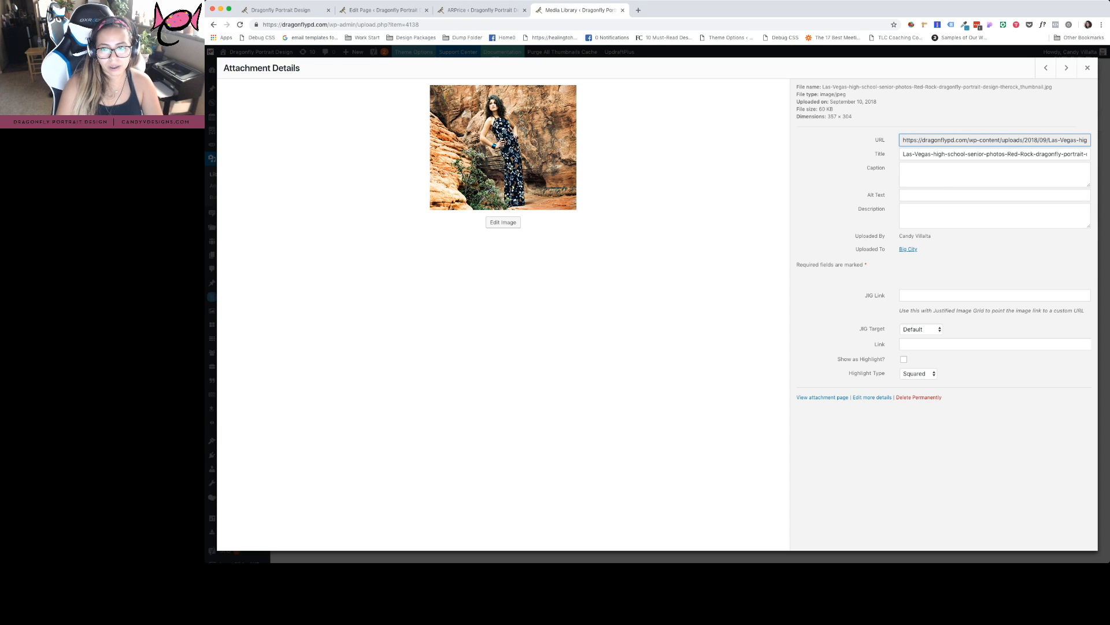
{"action": "left_click_drag", "start_coordinate": [931, 140], "coordinate": [1028, 139]}
{"action": "left_click", "coordinate": [1087, 68]}
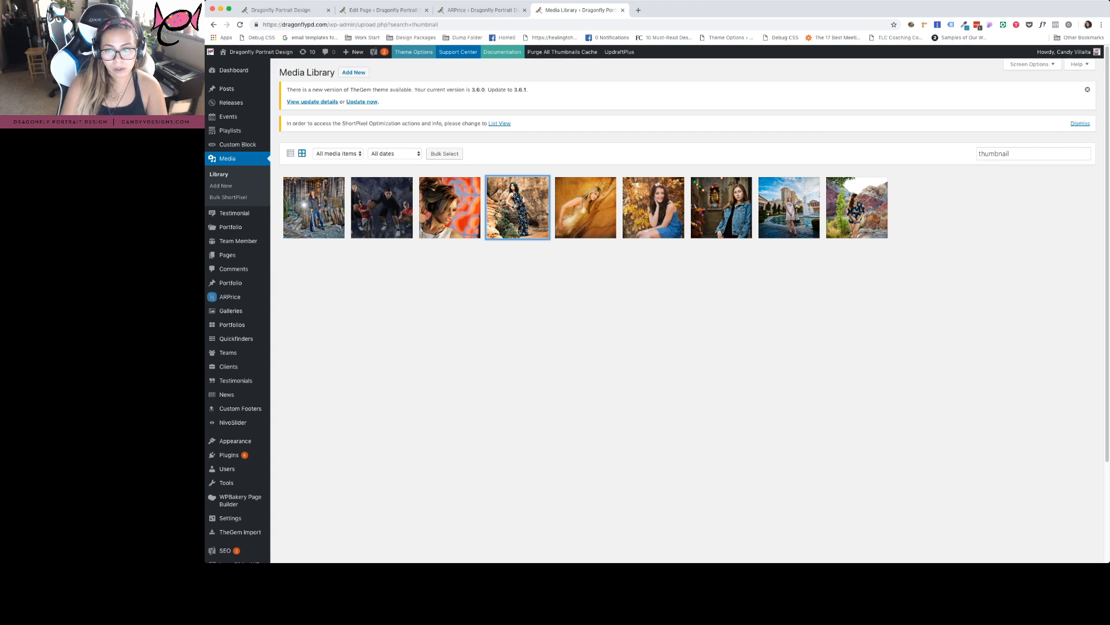
{"action": "left_click", "coordinate": [353, 73]}
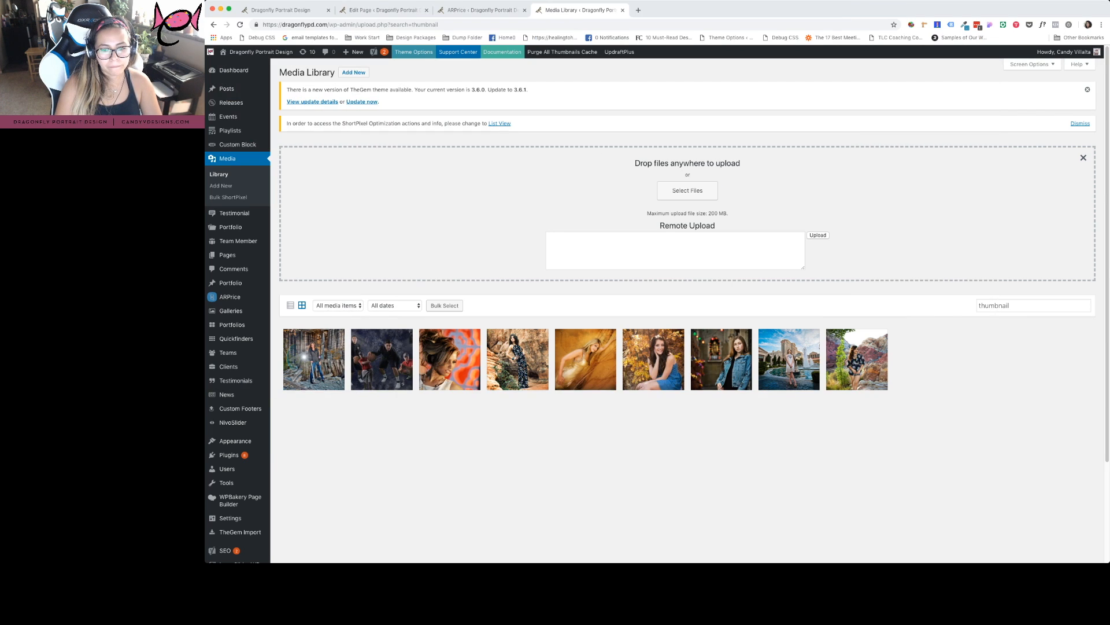
Upload Premium-Mockups-iPhone-6-4.jpg and clear the 'thumbnail' search to show all media
{"action": "left_click", "coordinate": [687, 191]}
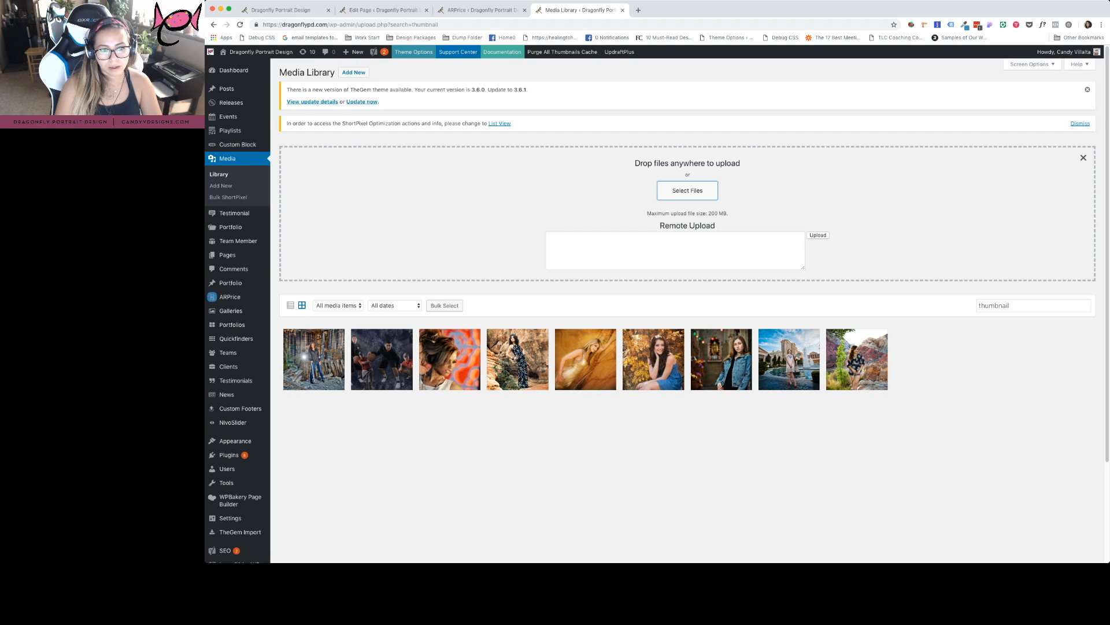
{"action": "left_click", "coordinate": [688, 191]}
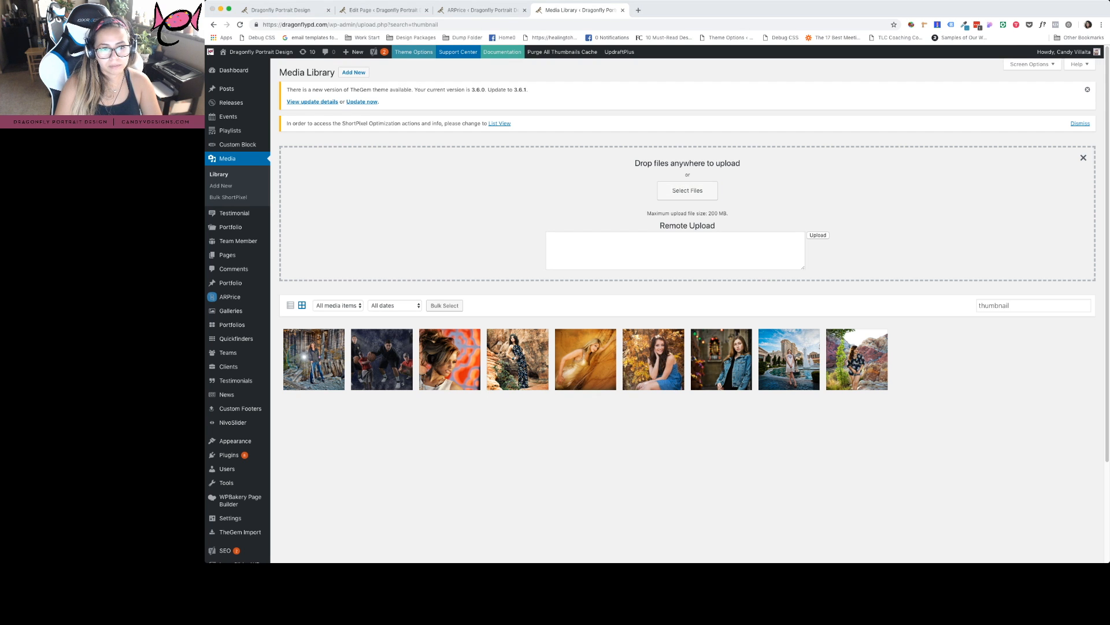
{"action": "key", "text": "Escape"}
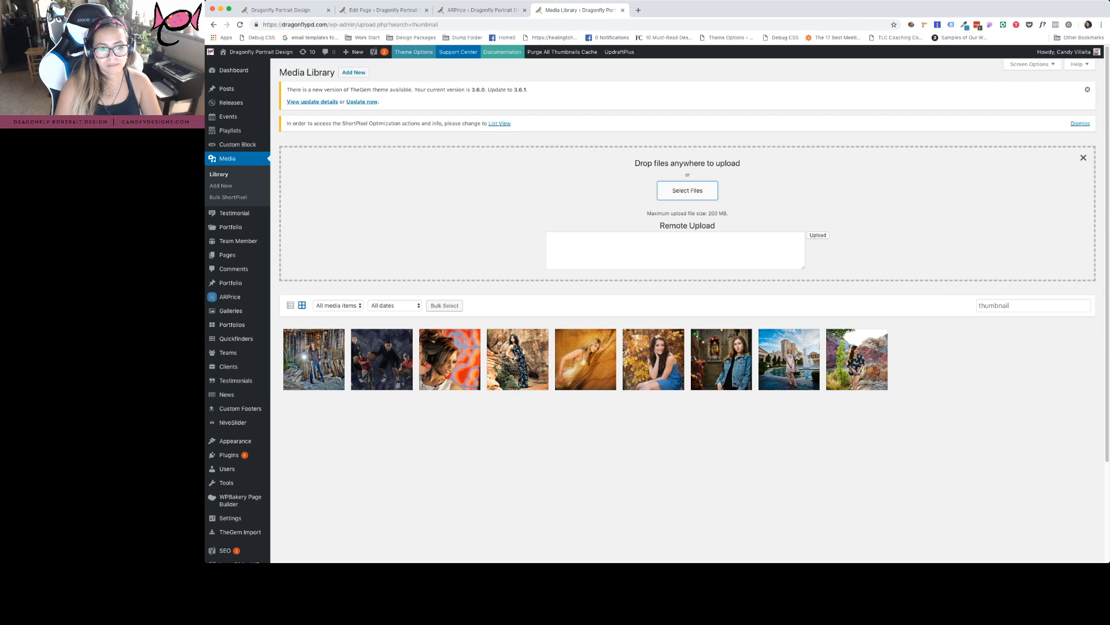
{"action": "double_click", "coordinate": [994, 306]}
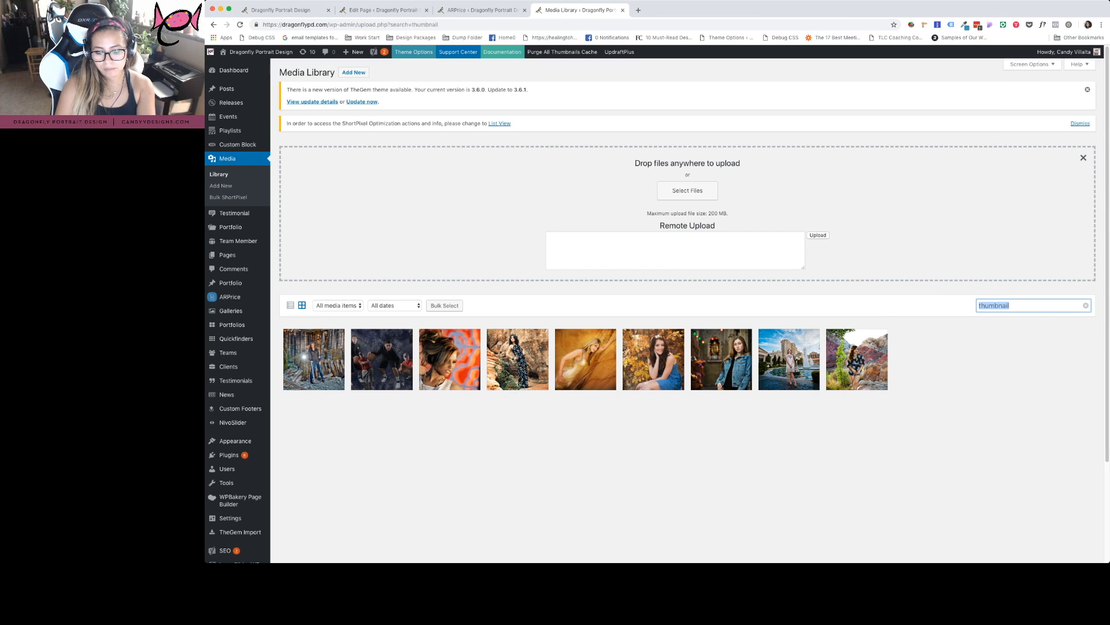
{"action": "key", "text": "BackSpace"}
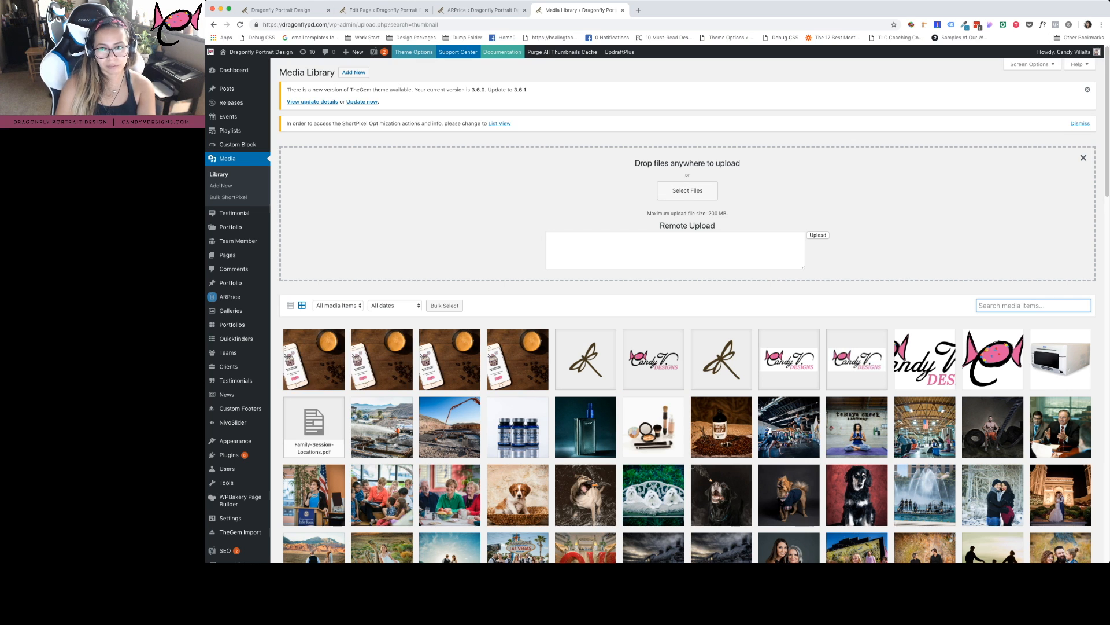
{"action": "left_click", "coordinate": [314, 359]}
{"action": "left_click", "coordinate": [1087, 67]}
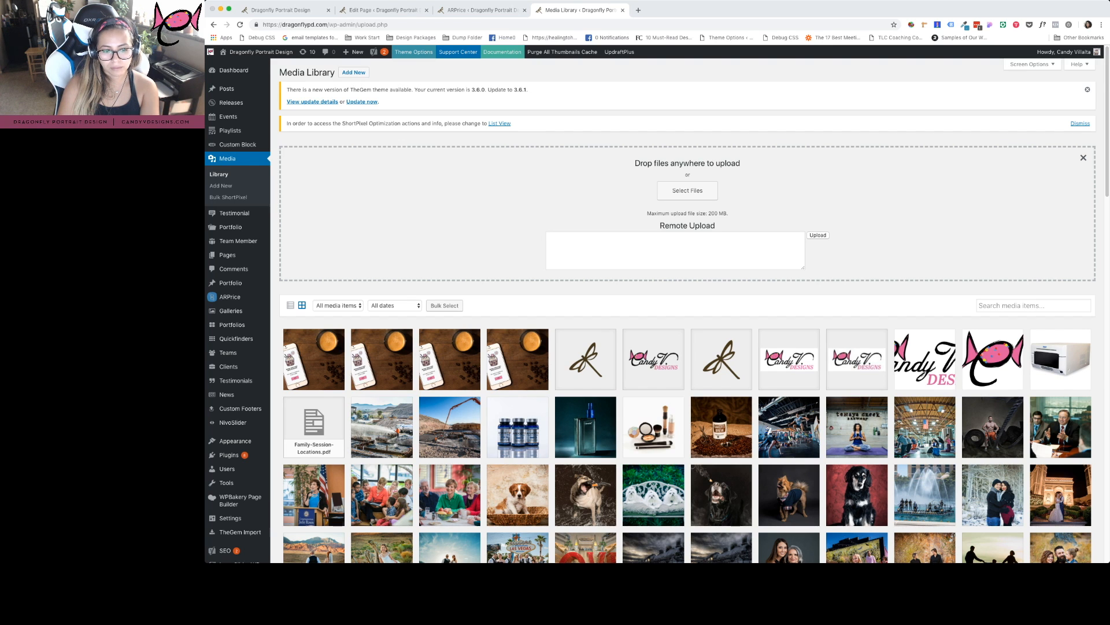
{"action": "key", "text": "Return"}
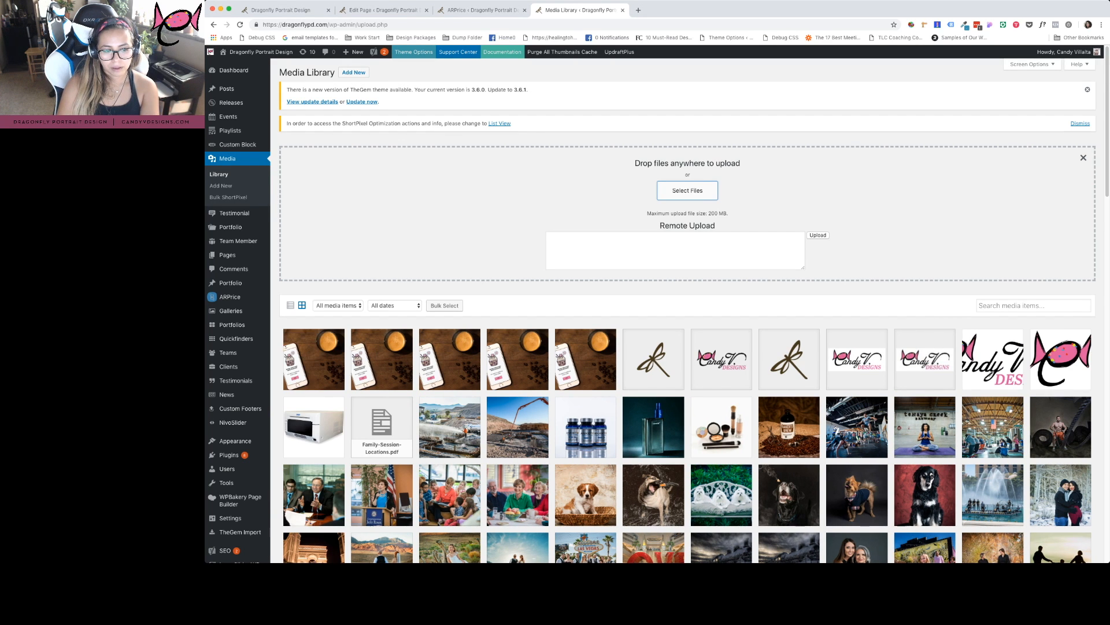
Copy the uploaded mockup's file URL from its details and go to the ARPrice editor
{"action": "left_click", "coordinate": [314, 358]}
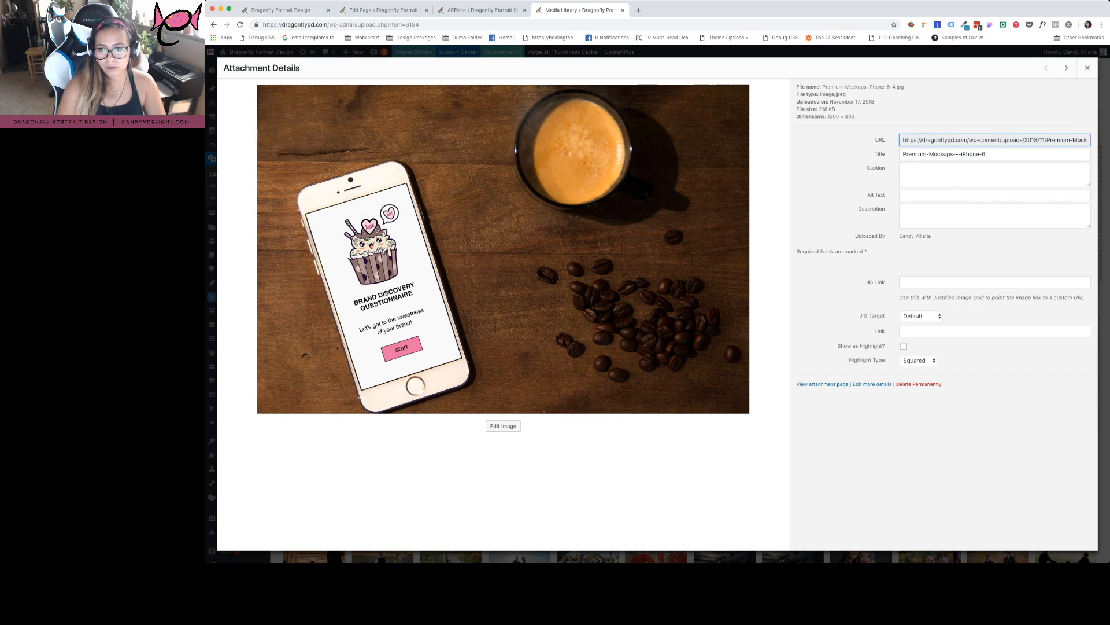
{"action": "left_click", "coordinate": [995, 140]}
{"action": "key", "text": "super+c"}
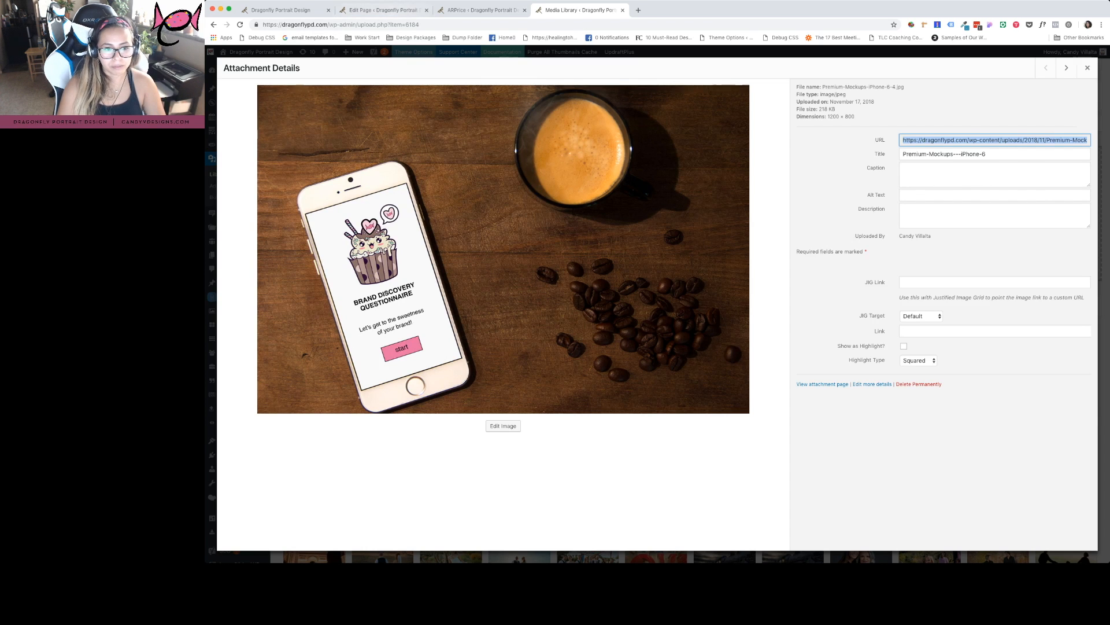
{"action": "key", "text": "super+2"}
{"action": "key", "text": "super+3"}
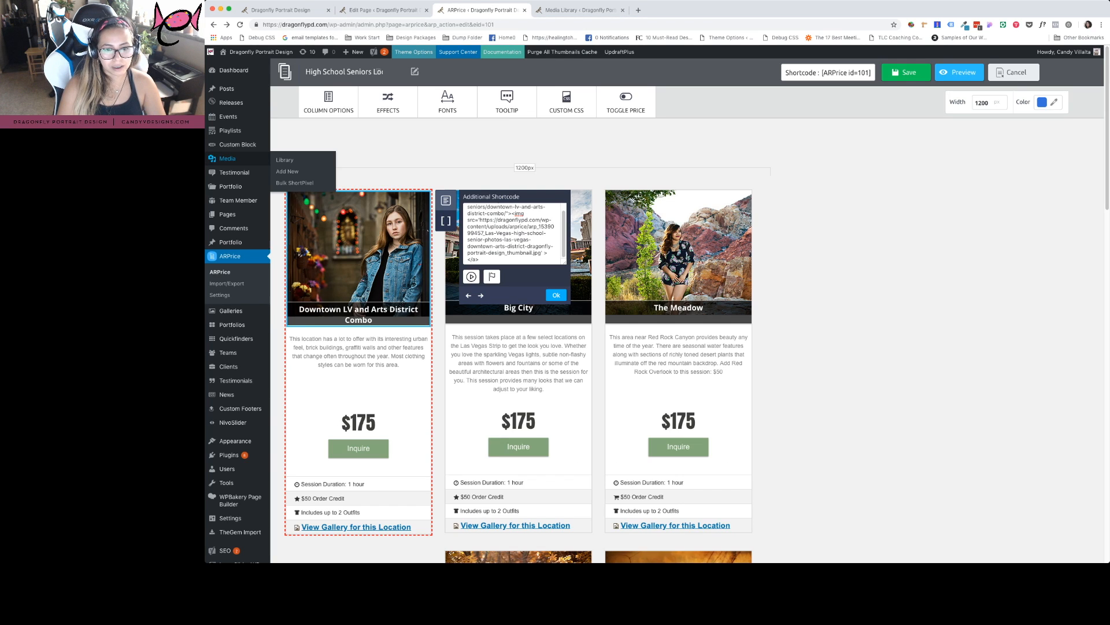
Paste the mockup URL over the Downtown LV image URL, undo it, and close the popup unchanged
{"action": "left_click_drag", "start_coordinate": [524, 245], "coordinate": [479, 220]}
{"action": "key", "text": "super+v"}
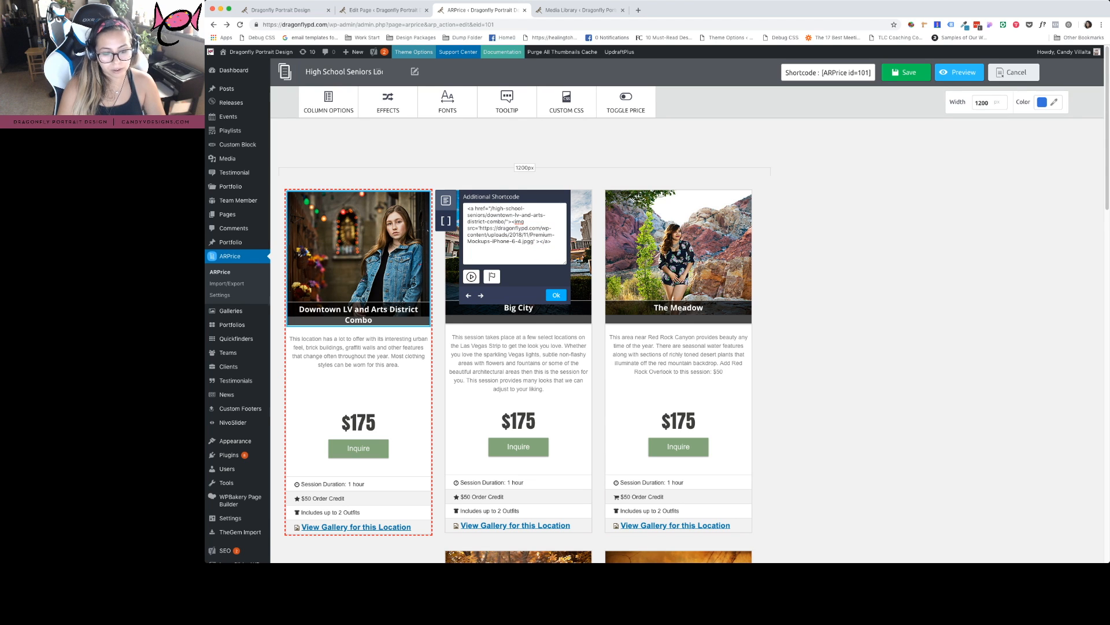
{"action": "key", "text": "super+z"}
{"action": "scroll", "coordinate": [511, 233], "scroll_direction": "down", "scroll_amount": 1}
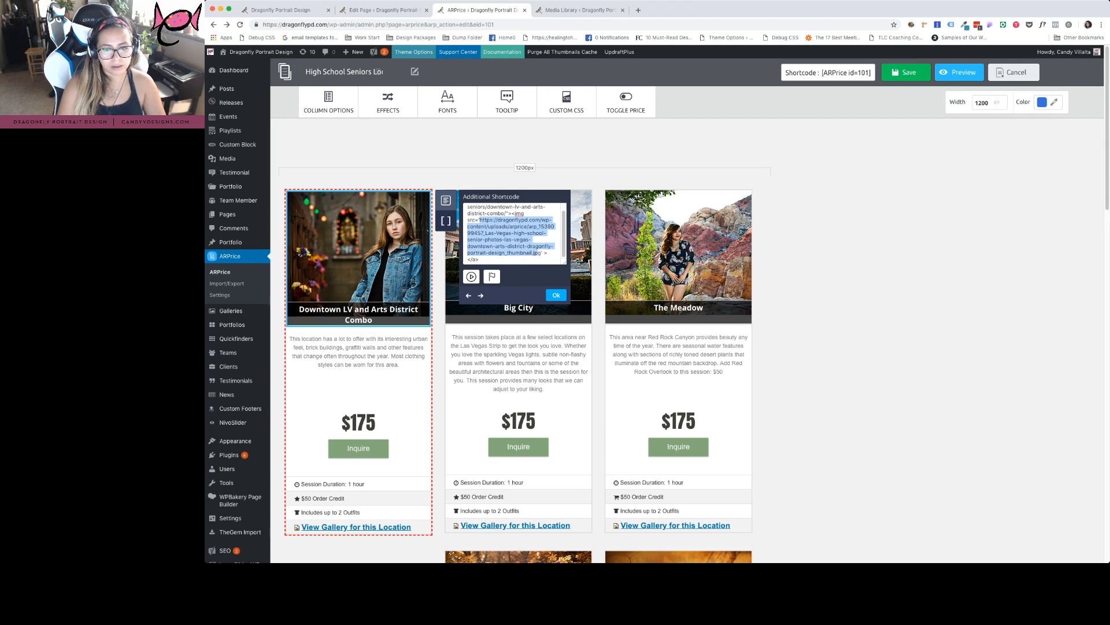
{"action": "left_click", "coordinate": [556, 295]}
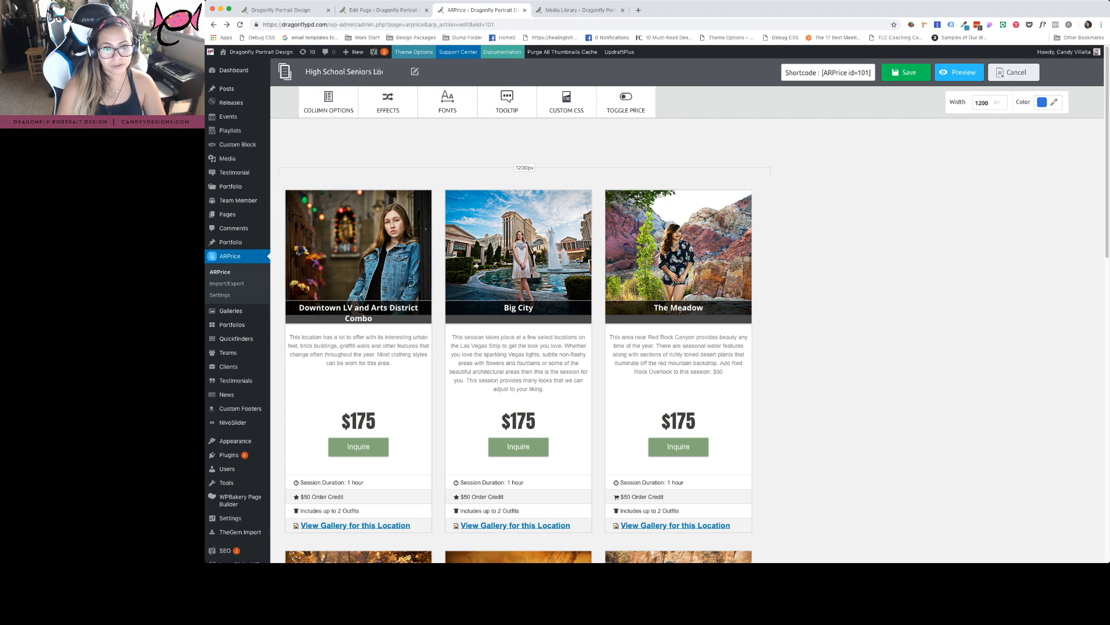
{"action": "key", "text": "ctrl+Tab"}
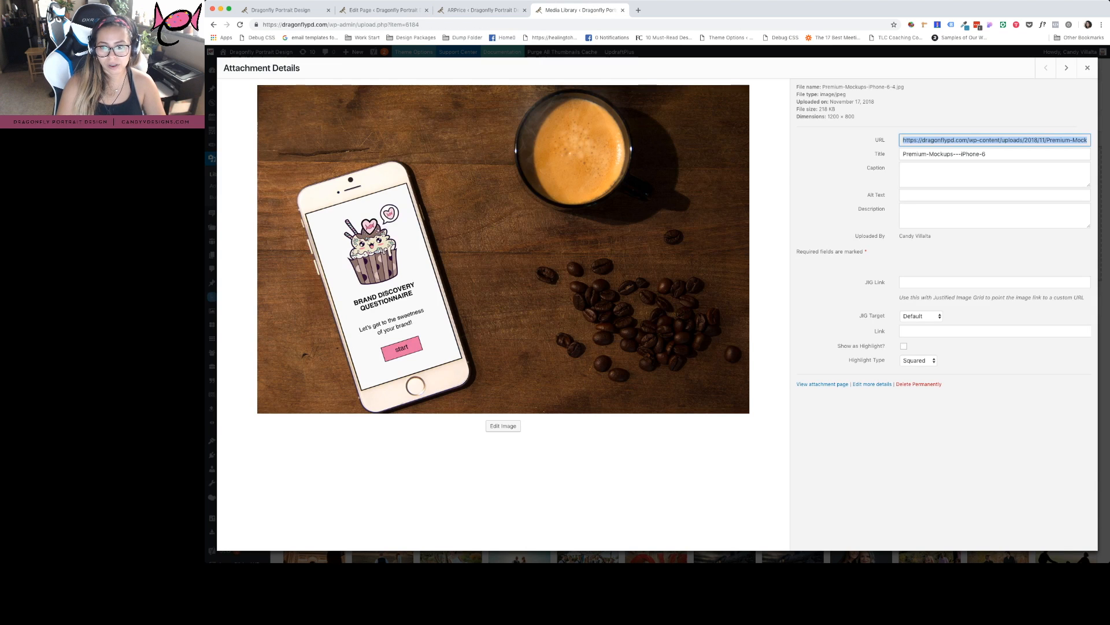
Close the Media Library tab and return to the pricing table editor tab
{"action": "key", "text": "Escape"}
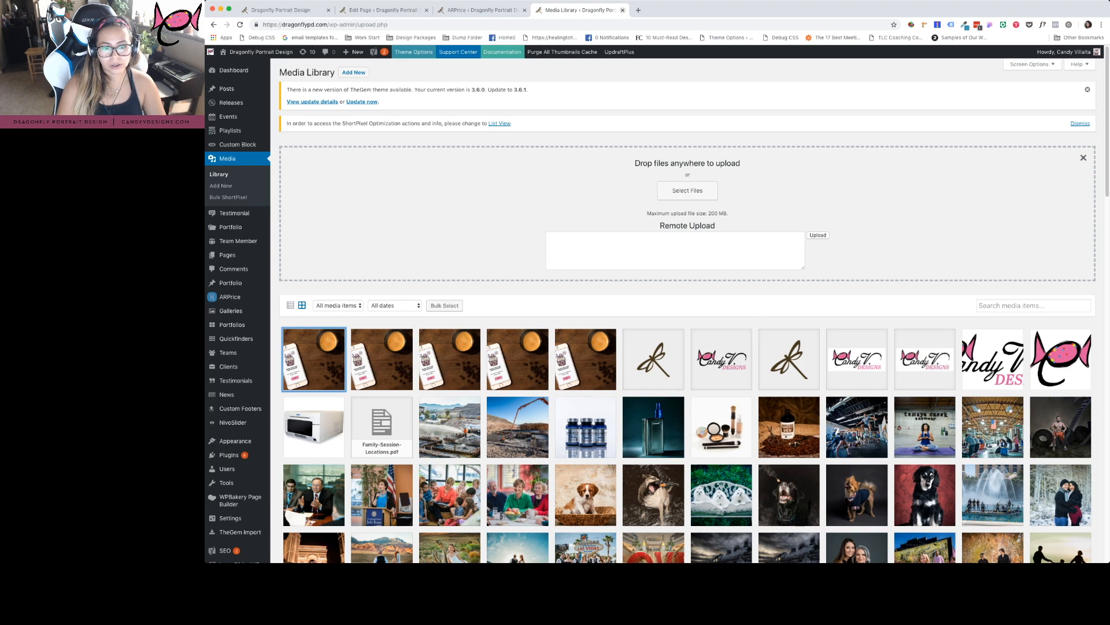
{"action": "key", "text": "super+w"}
{"action": "key", "text": "ctrl+shift+Tab"}
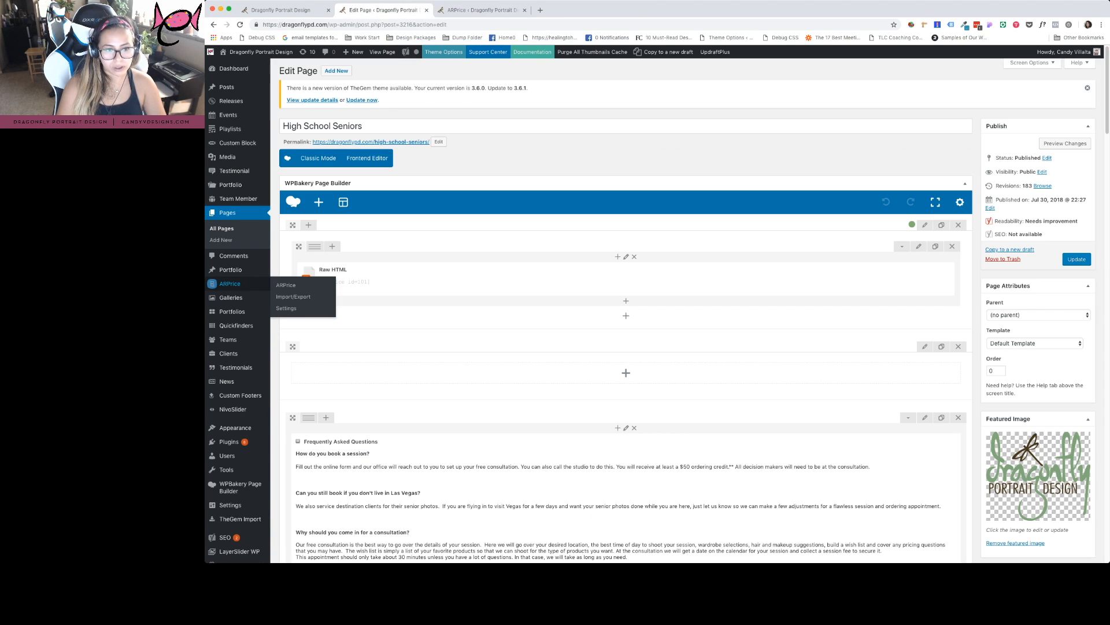
{"action": "key", "text": "ctrl+Tab"}
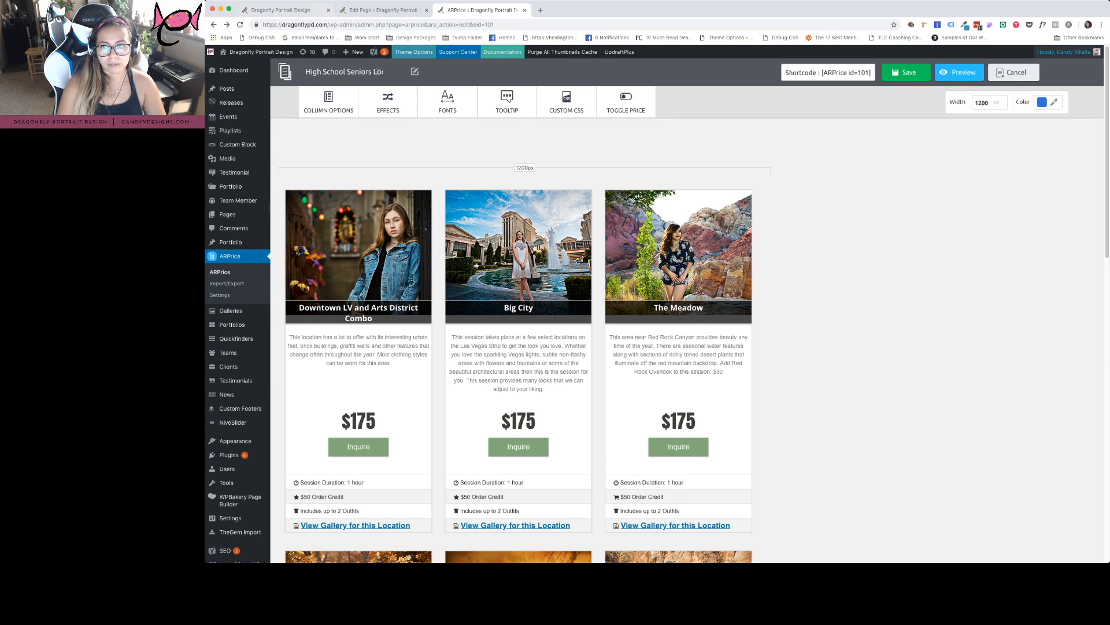
Reopen the High School Seniors table for editing from the ARPrice list
{"action": "left_click", "coordinate": [1016, 73]}
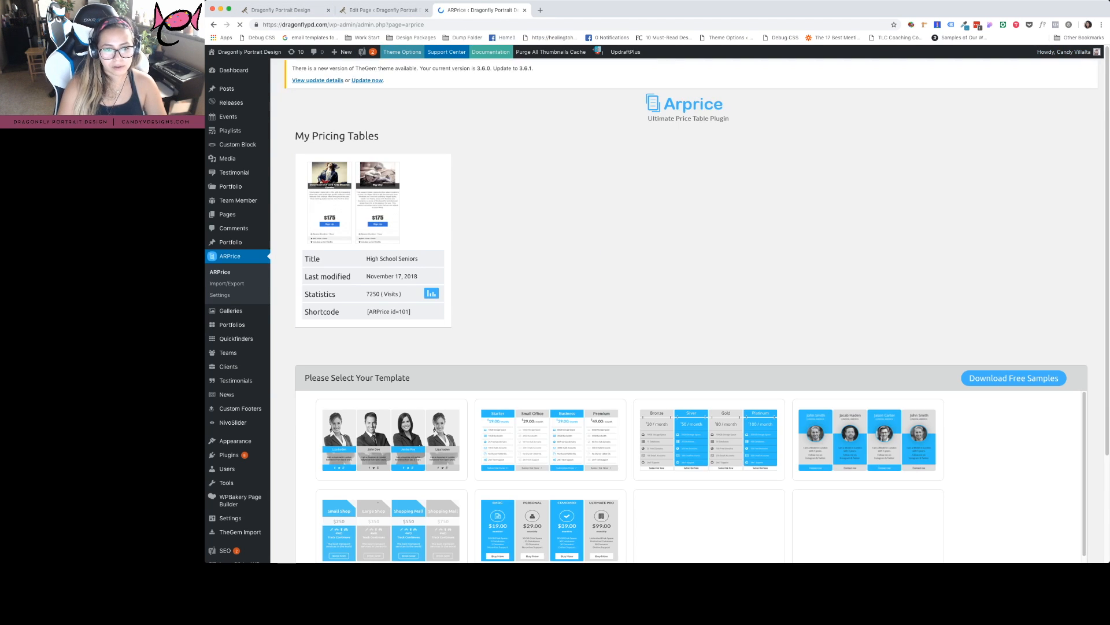
{"action": "mouse_move", "coordinate": [437, 197]}
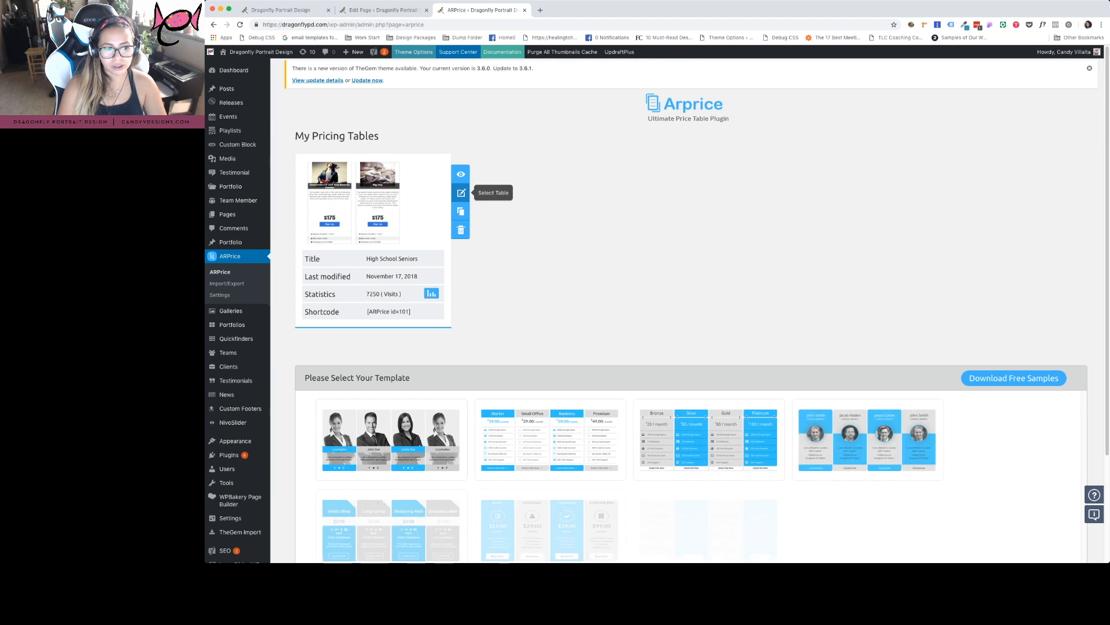
{"action": "left_click", "coordinate": [461, 193]}
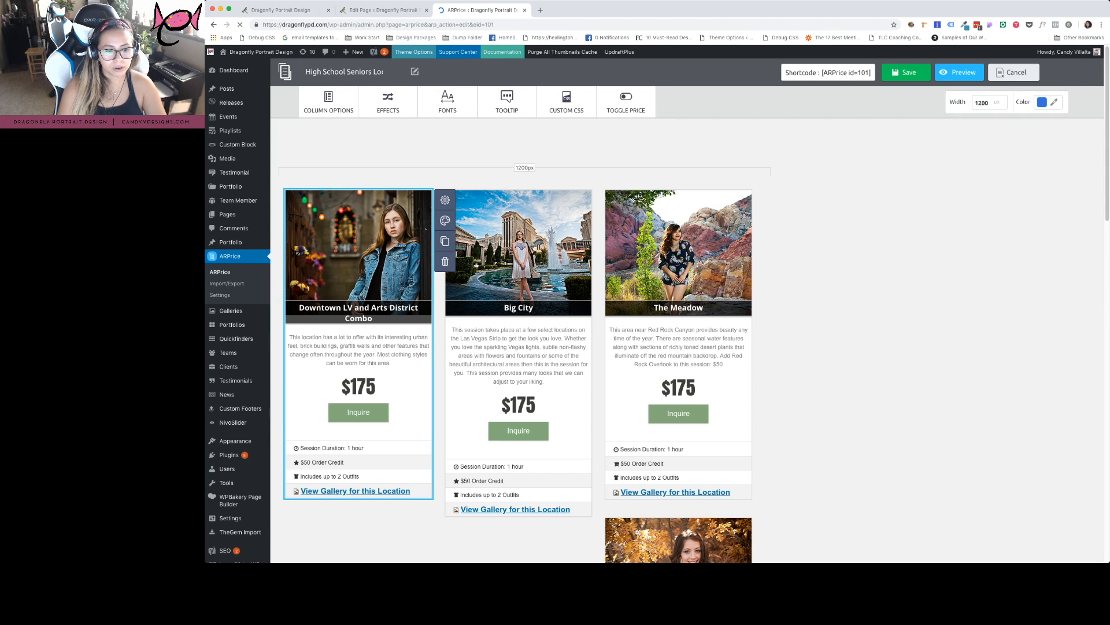
{"action": "left_click", "coordinate": [359, 351]}
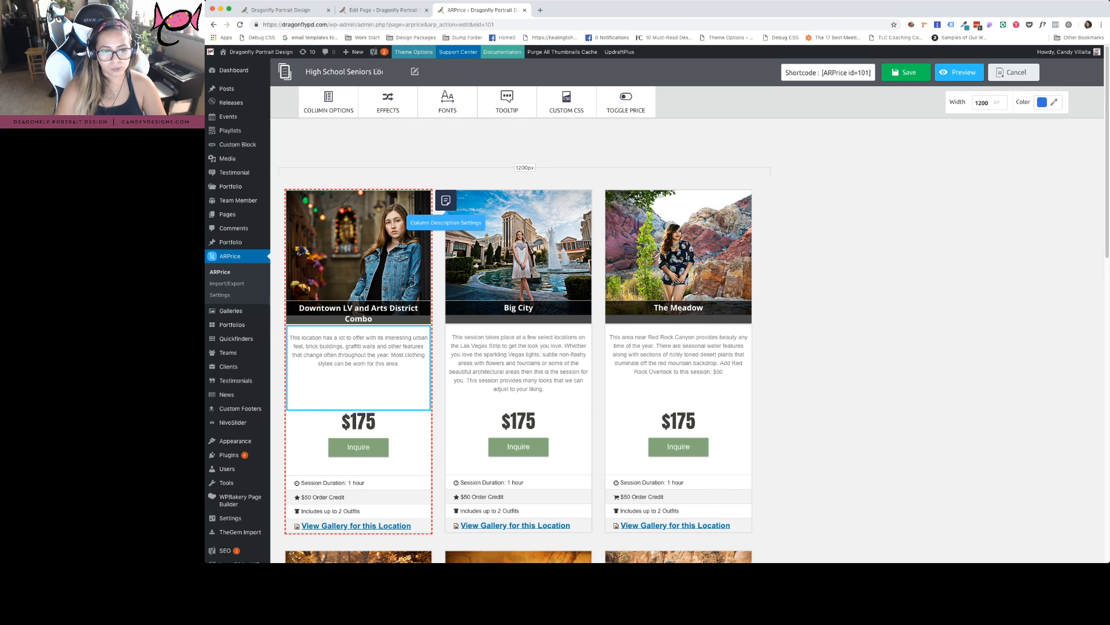
{"action": "left_click", "coordinate": [445, 200]}
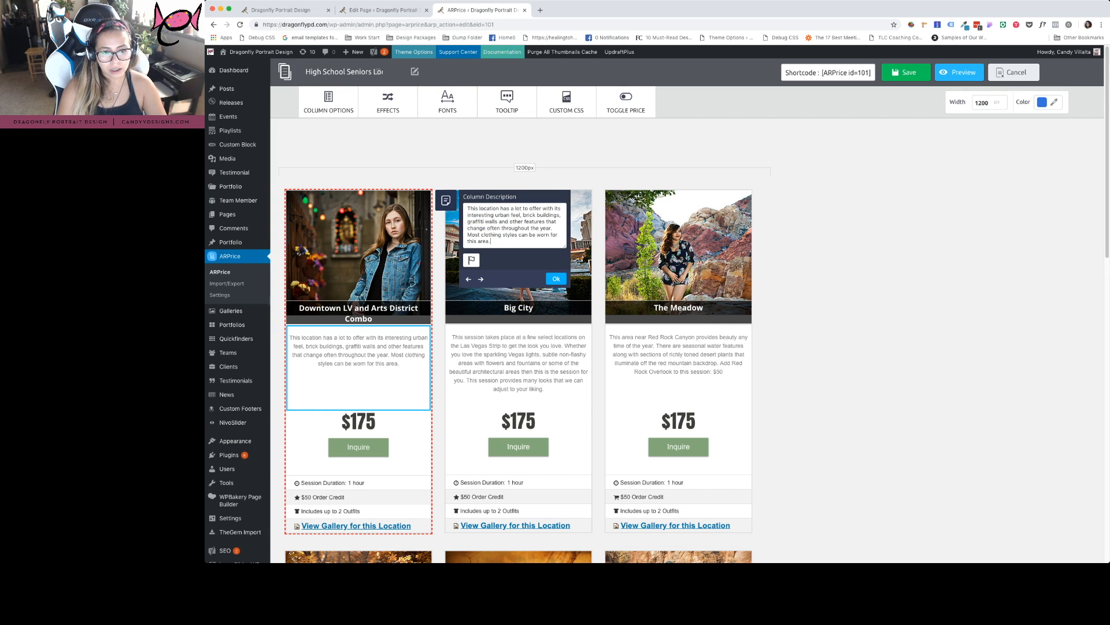
{"action": "key", "text": "super+a"}
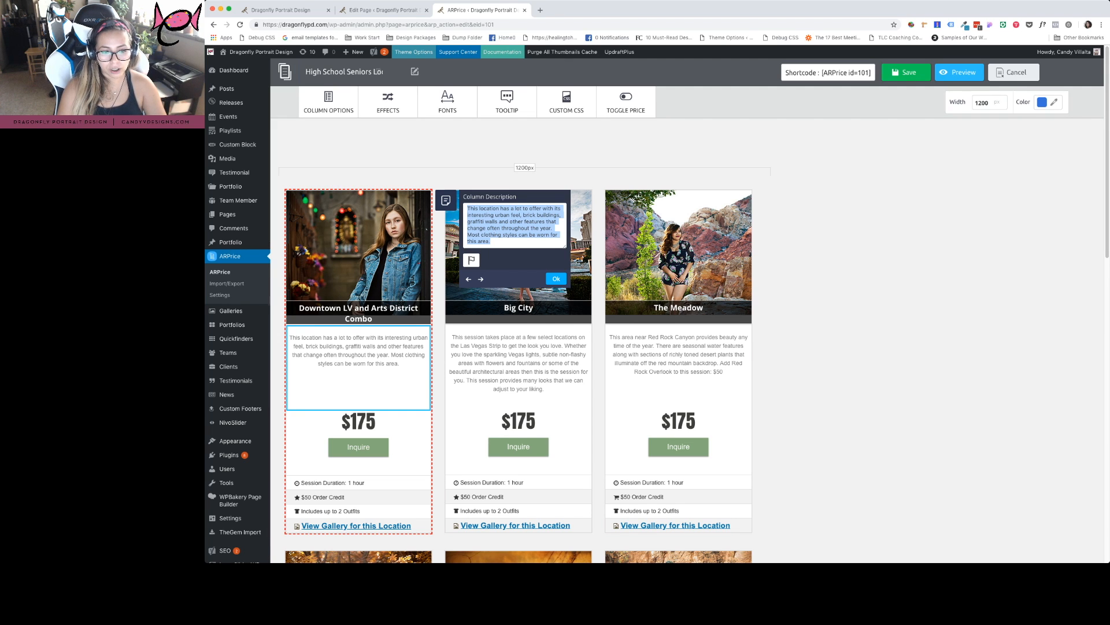
{"action": "left_click", "coordinate": [556, 279]}
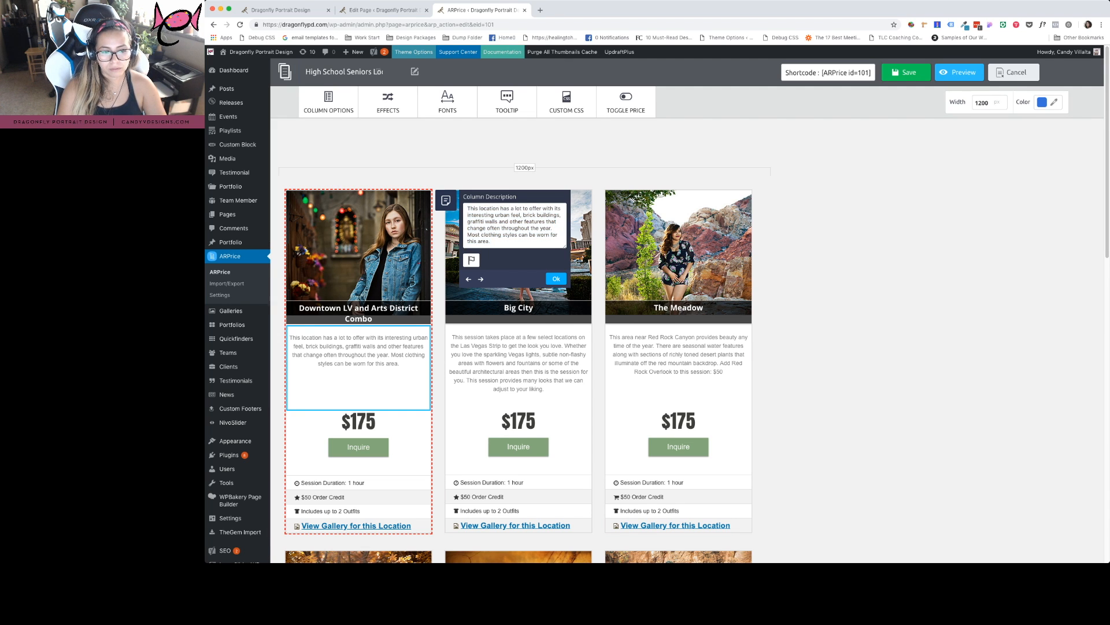
{"action": "left_click", "coordinate": [446, 200]}
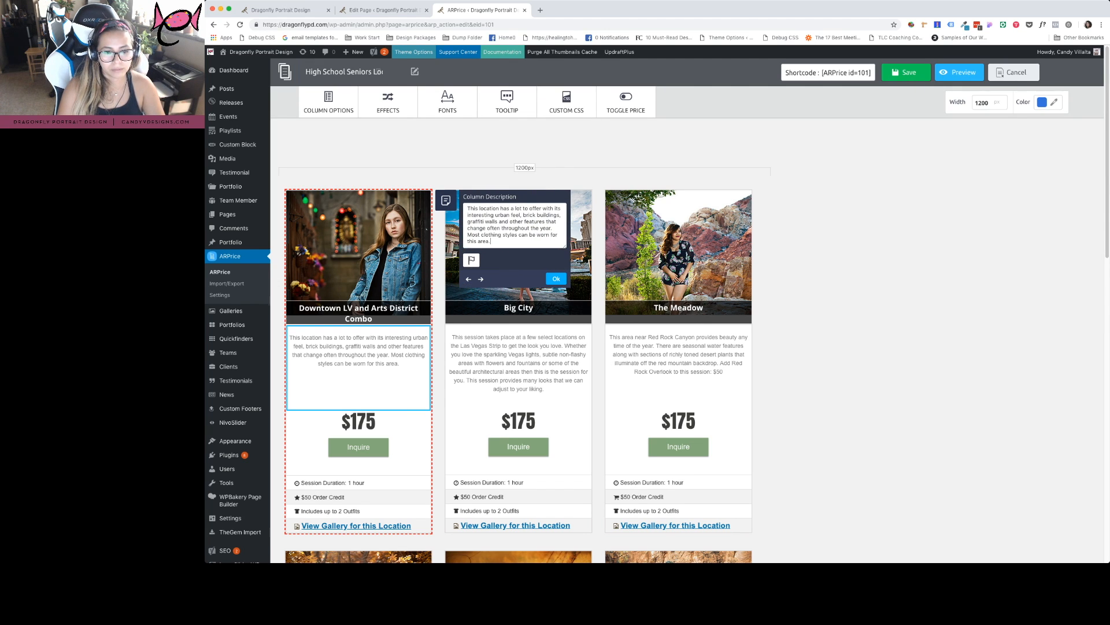
{"action": "left_click", "coordinate": [556, 279]}
{"action": "scroll", "coordinate": [557, 278], "scroll_direction": "down", "scroll_amount": 1}
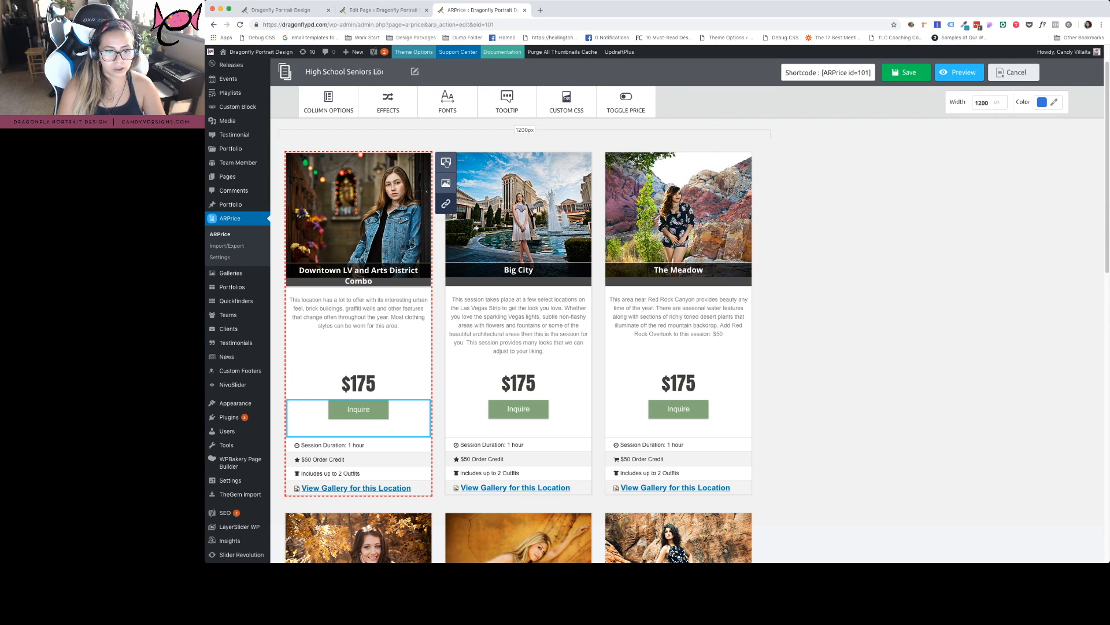
Inspect the Downtown LV card's feature rows and $175 price, then show the Toggle Price settings
{"action": "scroll", "coordinate": [446, 203], "scroll_direction": "down", "scroll_amount": 1}
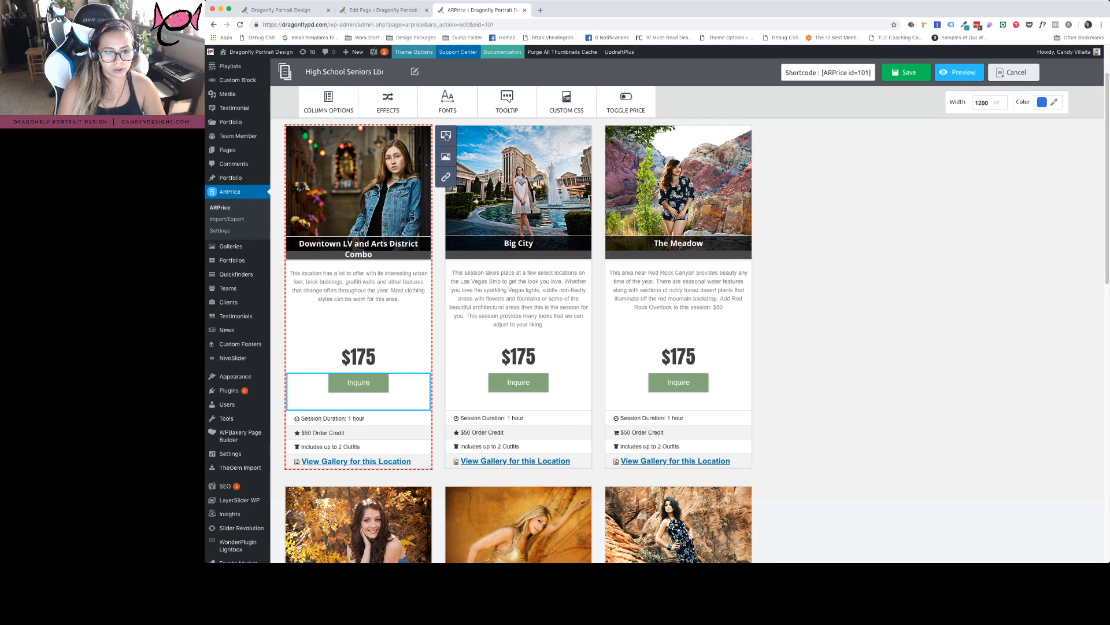
{"action": "left_click", "coordinate": [358, 439]}
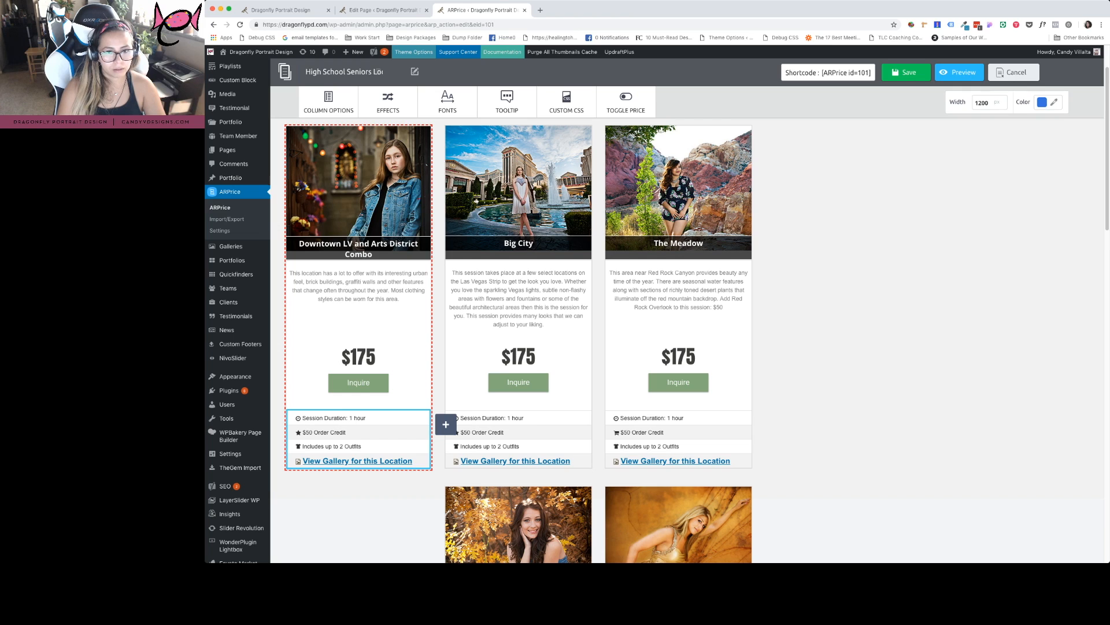
{"action": "left_click", "coordinate": [359, 418]}
{"action": "left_click", "coordinate": [329, 102]}
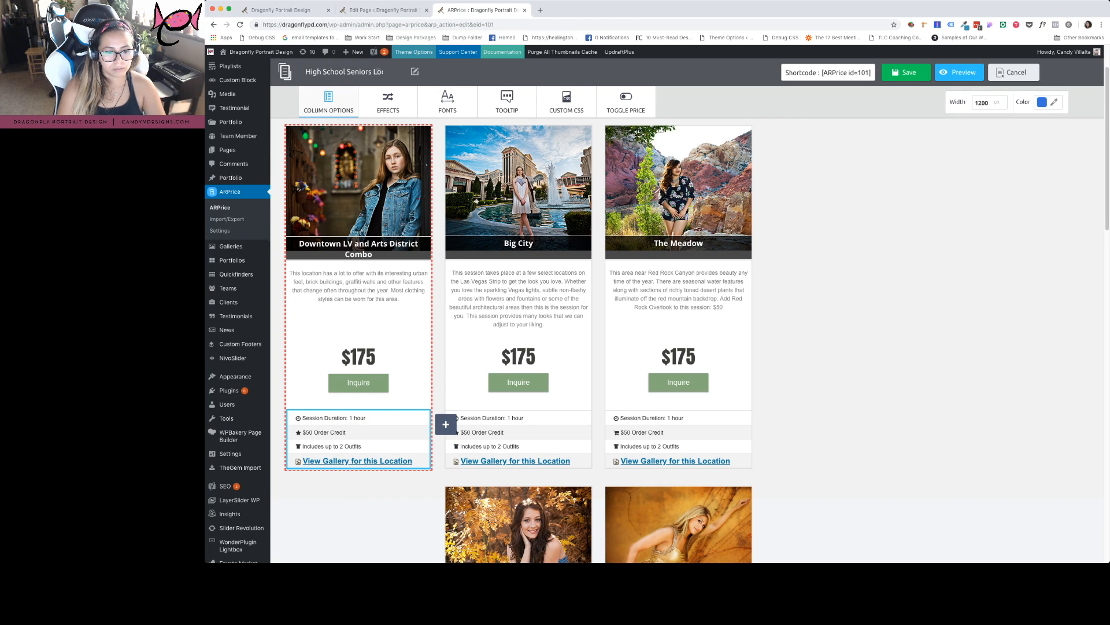
{"action": "left_click", "coordinate": [358, 357]}
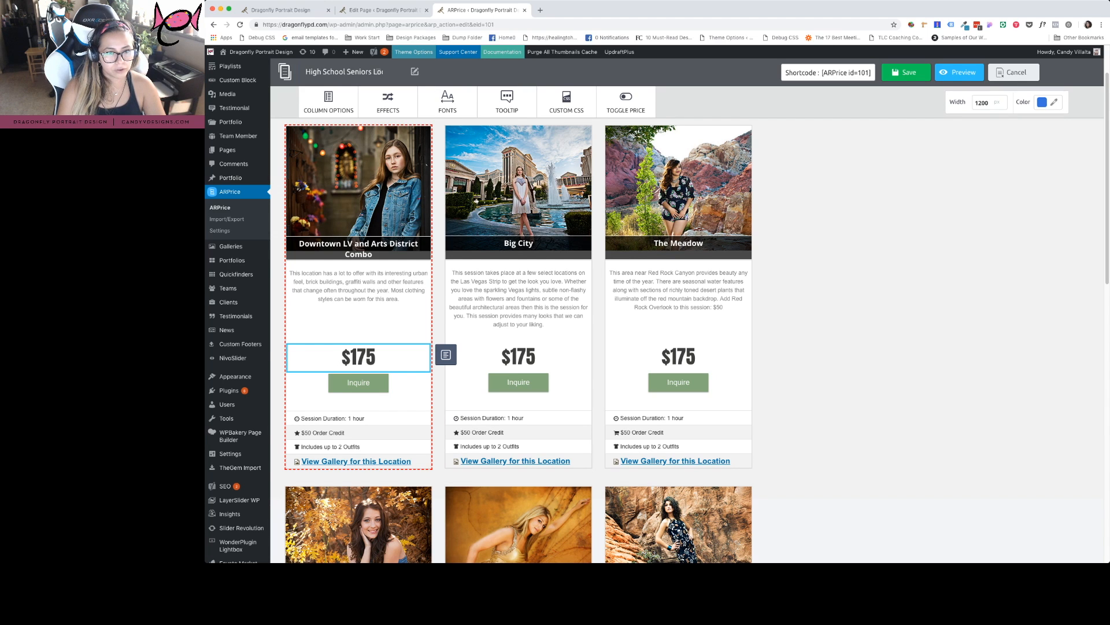
{"action": "left_click", "coordinate": [359, 432]}
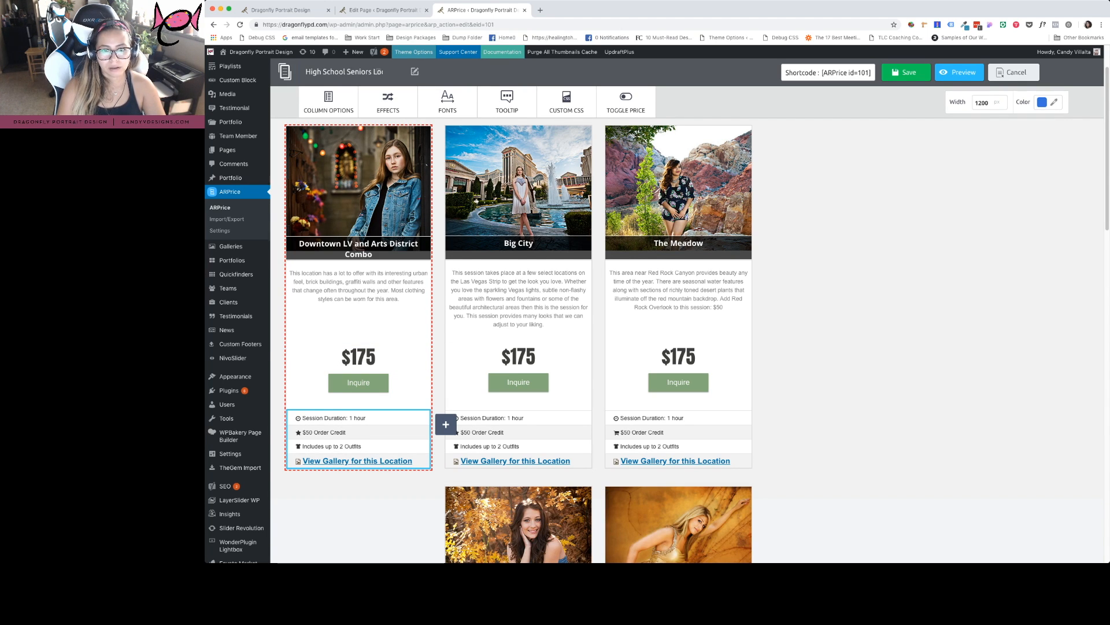
{"action": "left_click", "coordinate": [626, 101]}
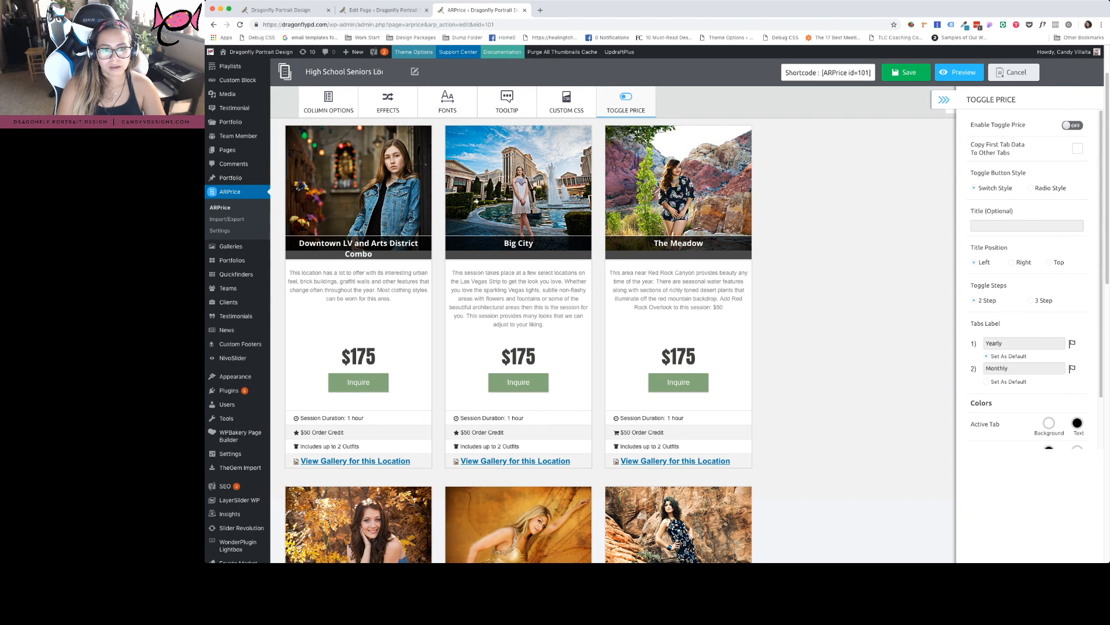
Review the table's Tooltip, Effects and Column Options settings
{"action": "left_click", "coordinate": [507, 99]}
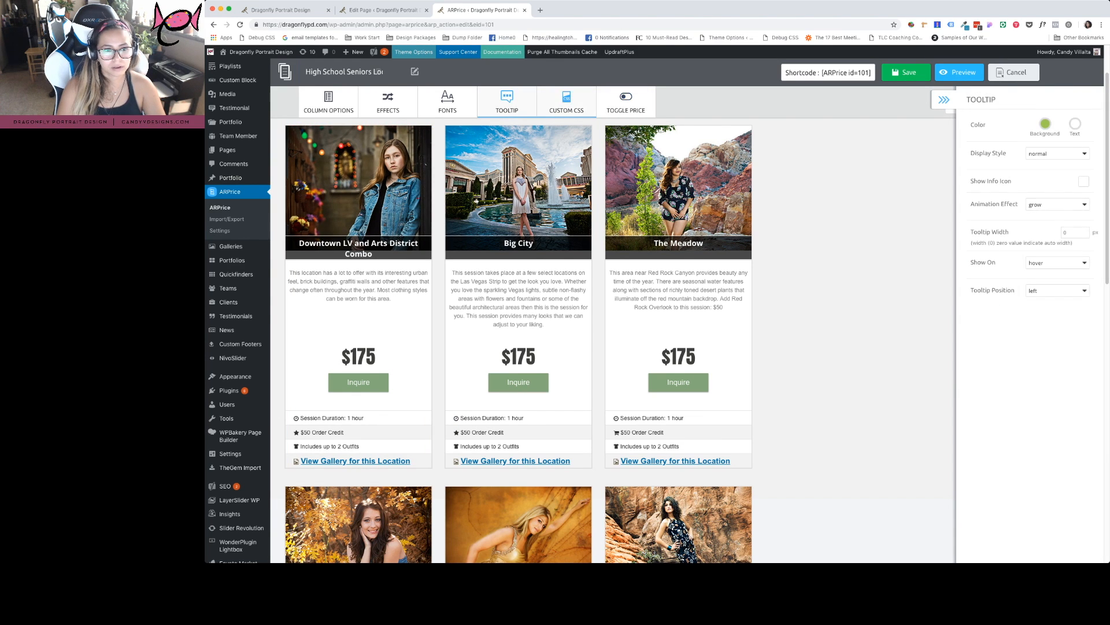
{"action": "left_click", "coordinate": [388, 101]}
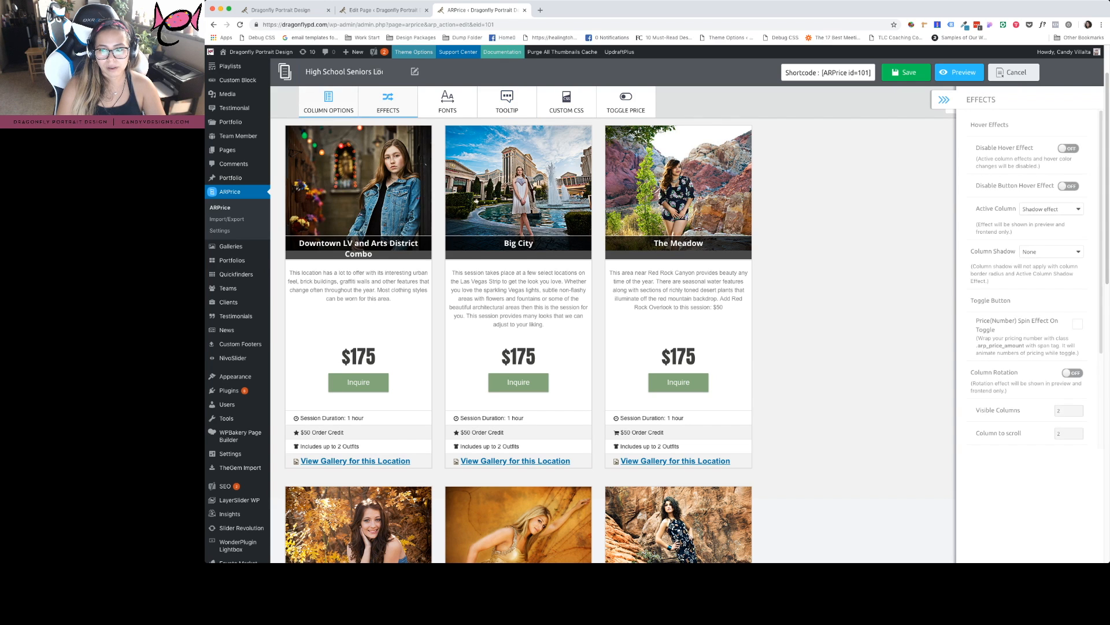
{"action": "left_click", "coordinate": [329, 101]}
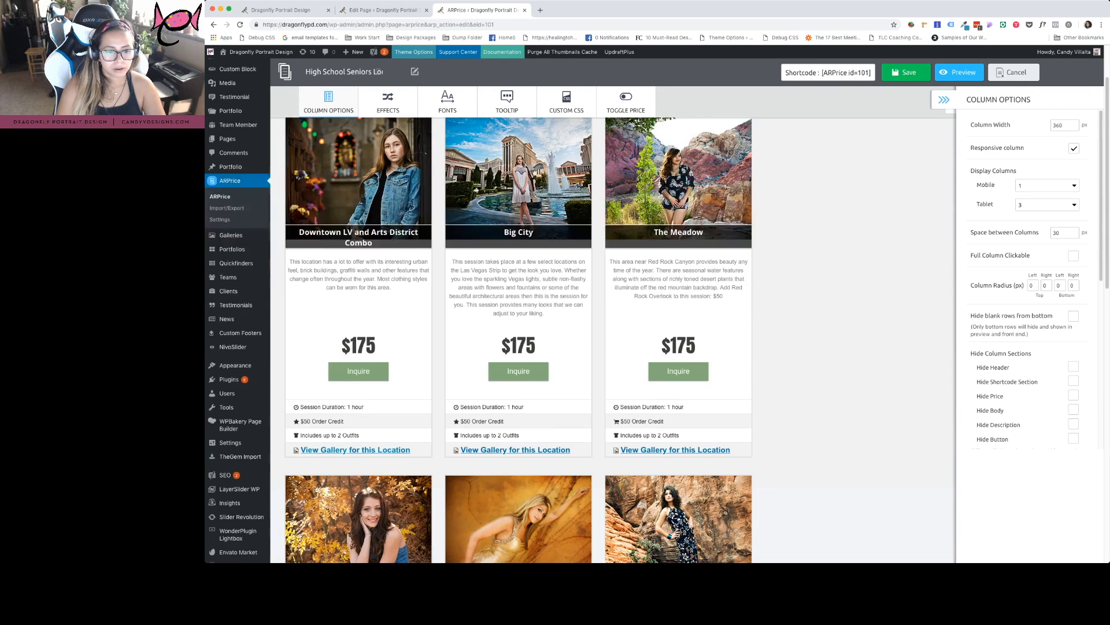
Drop the Downtown LV column back in first place, check its rows, and close the panel
{"action": "scroll", "coordinate": [518, 312], "scroll_direction": "down", "scroll_amount": 2}
{"action": "left_click", "coordinate": [358, 266]}
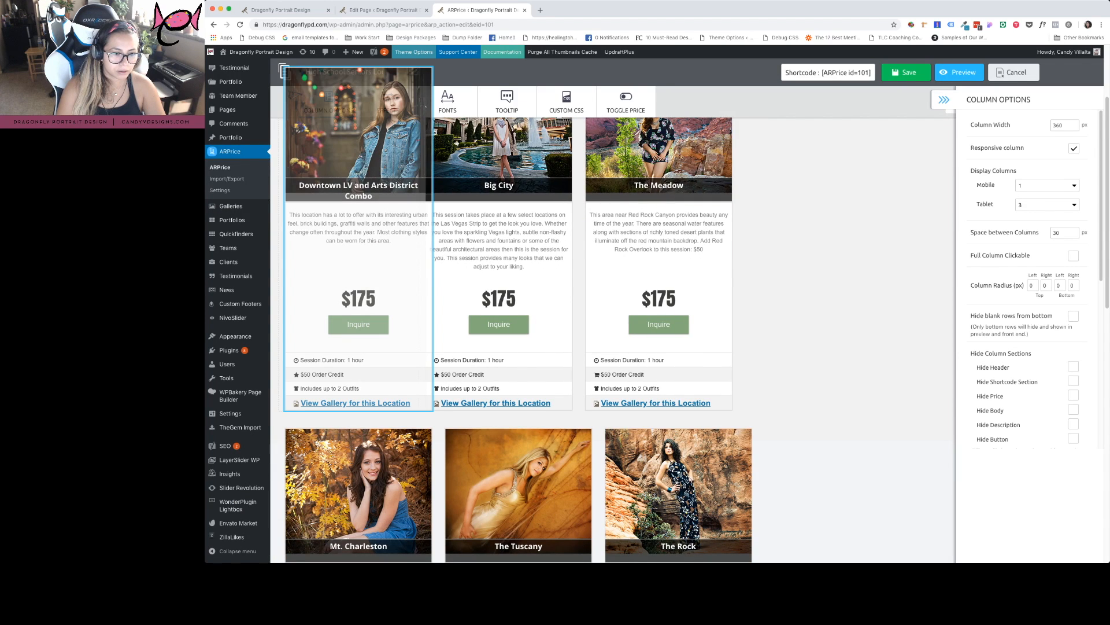
{"action": "left_click_drag", "start_coordinate": [358, 381], "coordinate": [359, 382]}
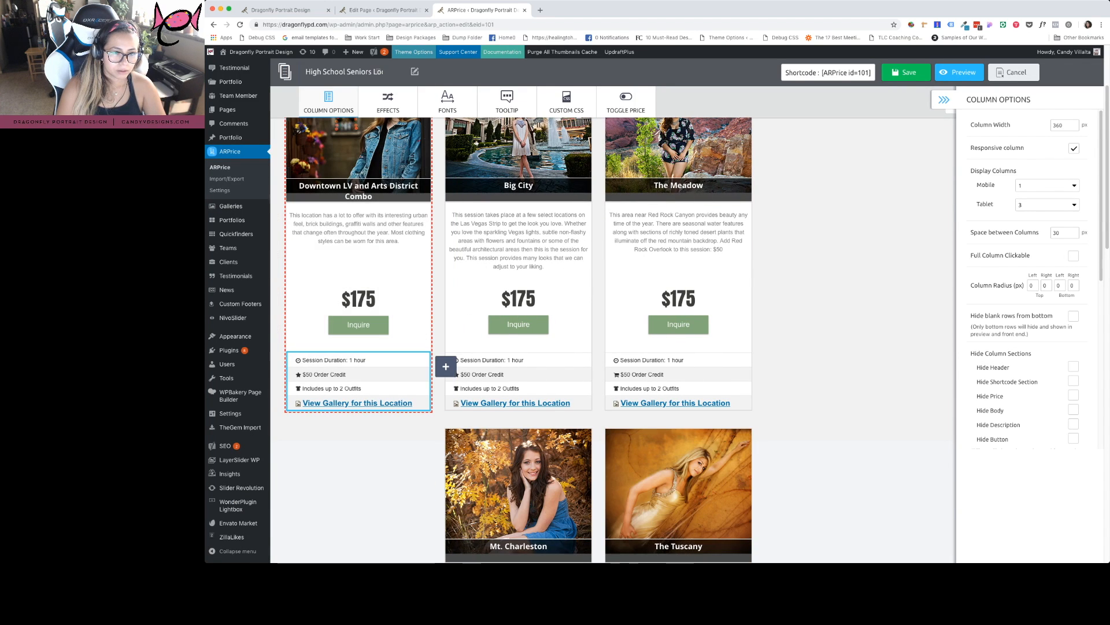
{"action": "left_click", "coordinate": [359, 360]}
{"action": "scroll", "coordinate": [359, 370], "scroll_direction": "up", "scroll_amount": 2}
{"action": "scroll", "coordinate": [359, 371], "scroll_direction": "down", "scroll_amount": 2}
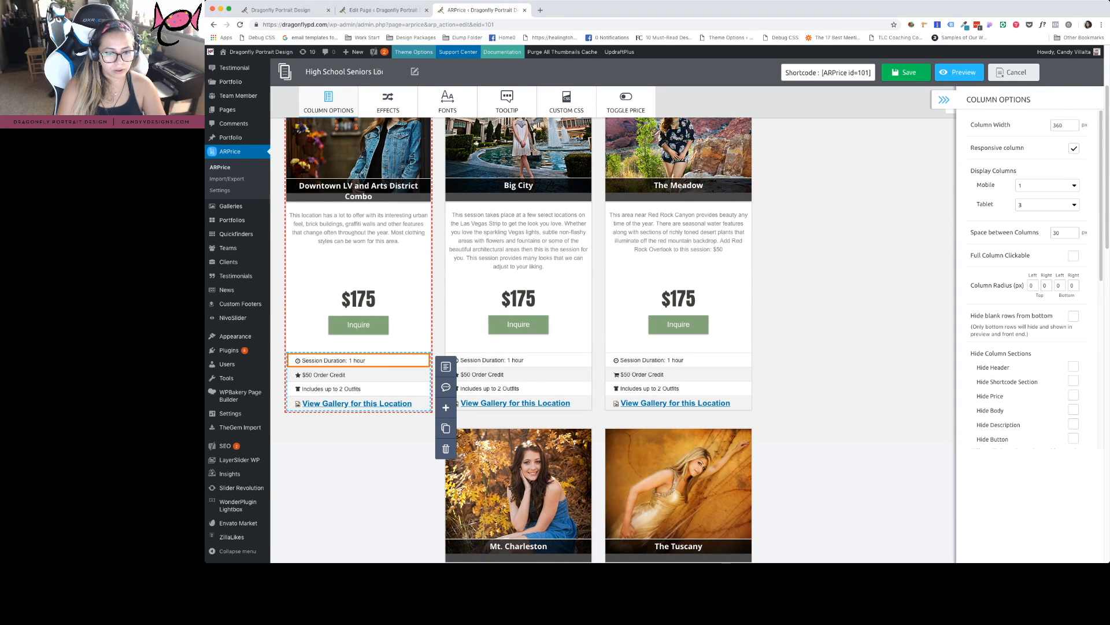
{"action": "left_click", "coordinate": [358, 375]}
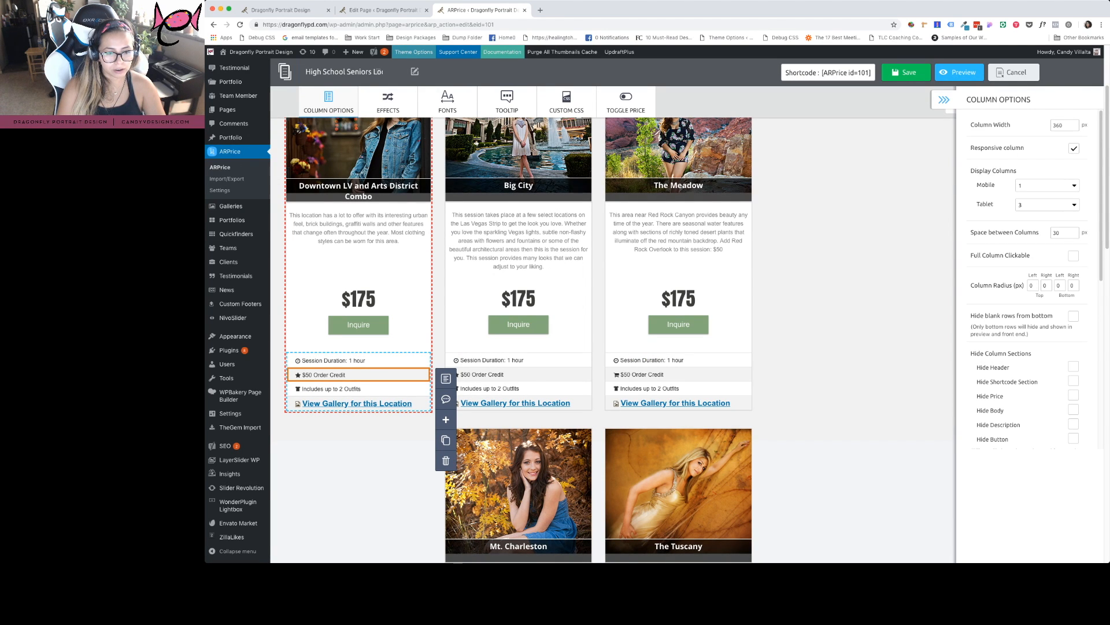
{"action": "left_click", "coordinate": [359, 360]}
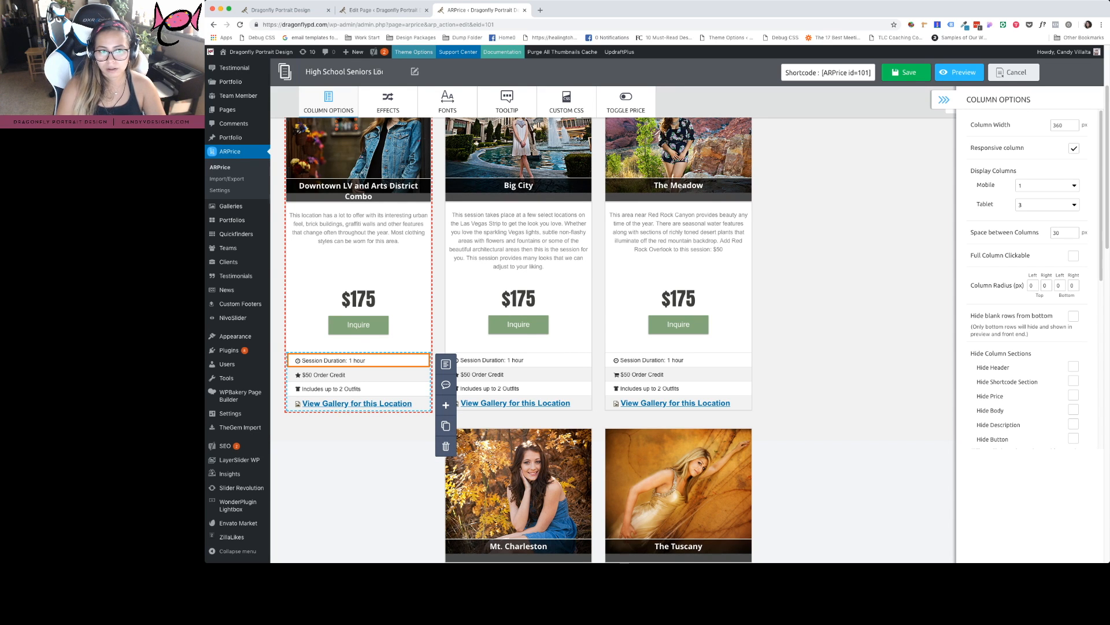
{"action": "left_click", "coordinate": [370, 477]}
{"action": "left_click", "coordinate": [328, 101]}
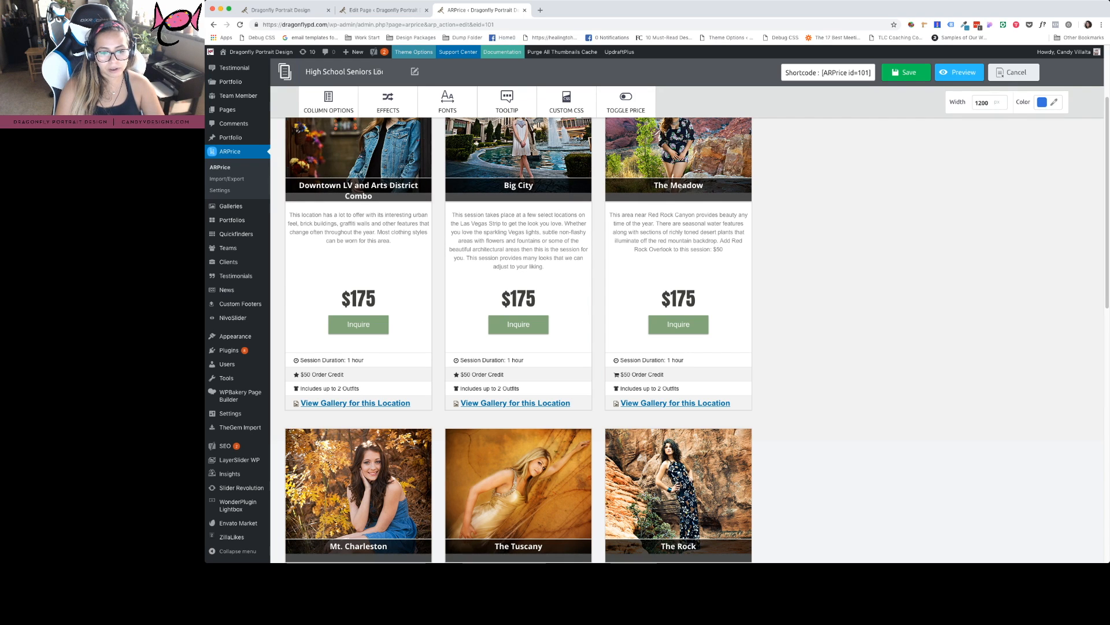
Check the Big City column's 'Includes up to 2 Outfits' row, then cancel without saving
{"action": "left_click", "coordinate": [518, 385]}
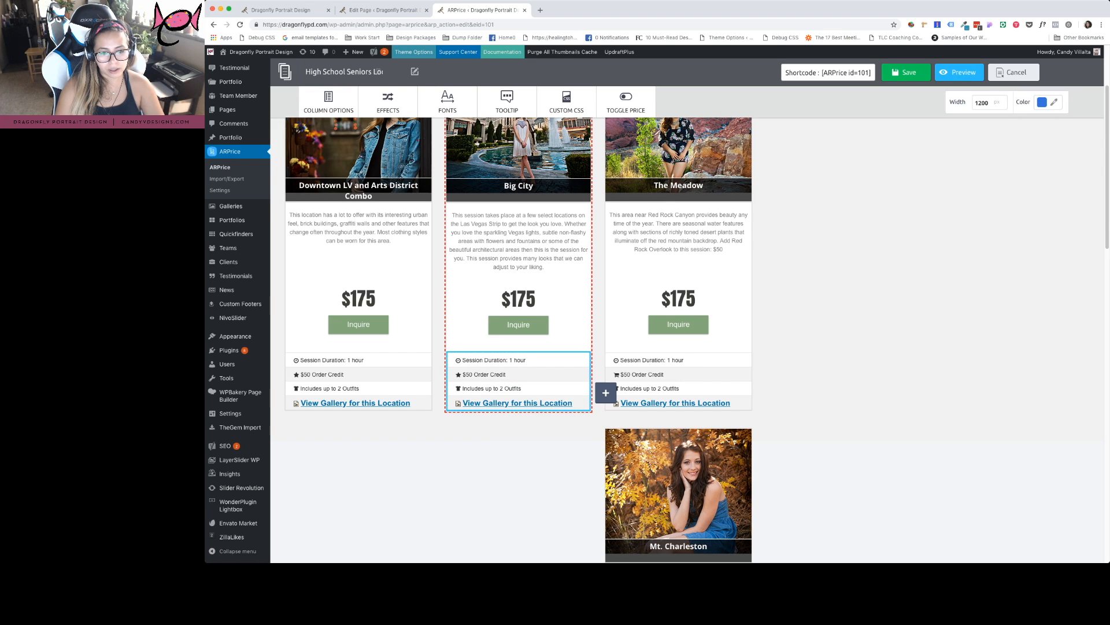
{"action": "left_click", "coordinate": [518, 389]}
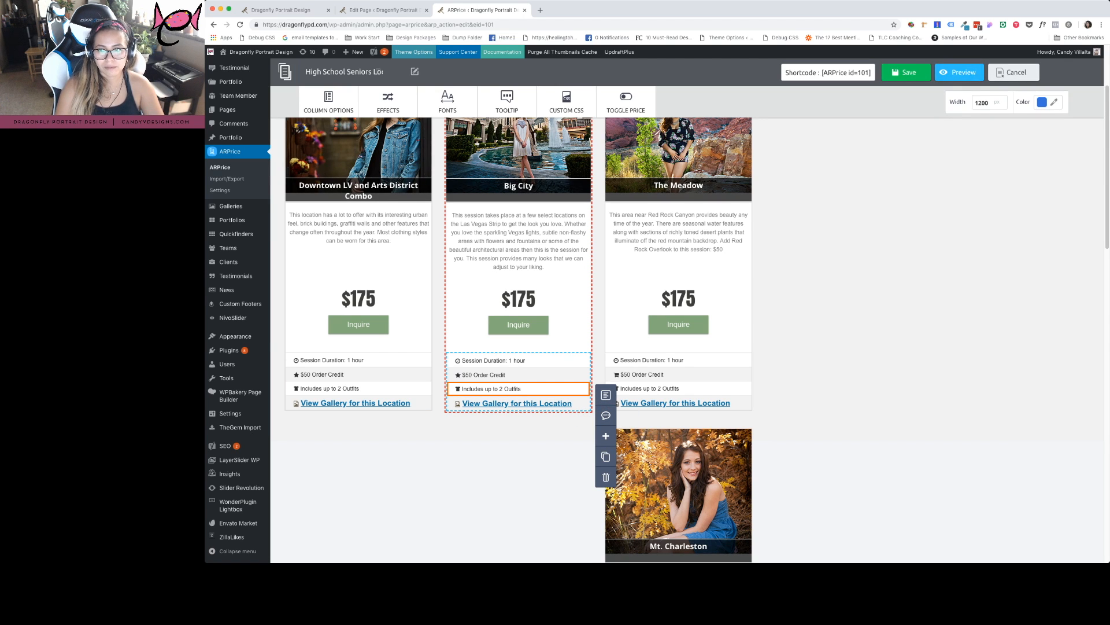
{"action": "left_click", "coordinate": [856, 324]}
{"action": "left_click", "coordinate": [1014, 72]}
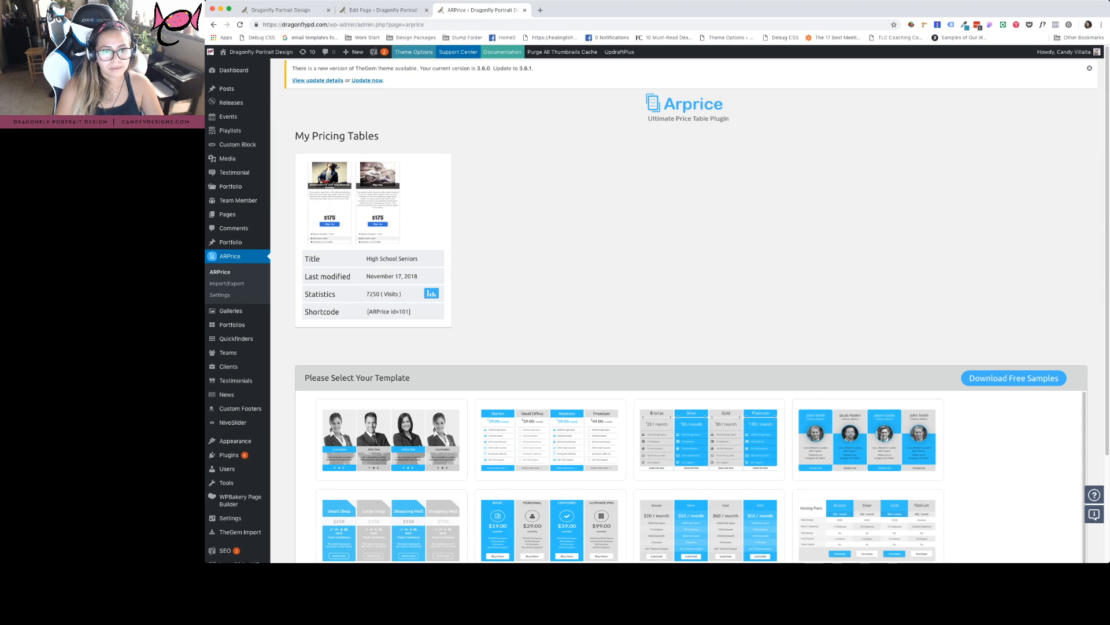
Close the ARPrice tab and return to the live High School Seniors page
{"action": "key", "text": "super+w"}
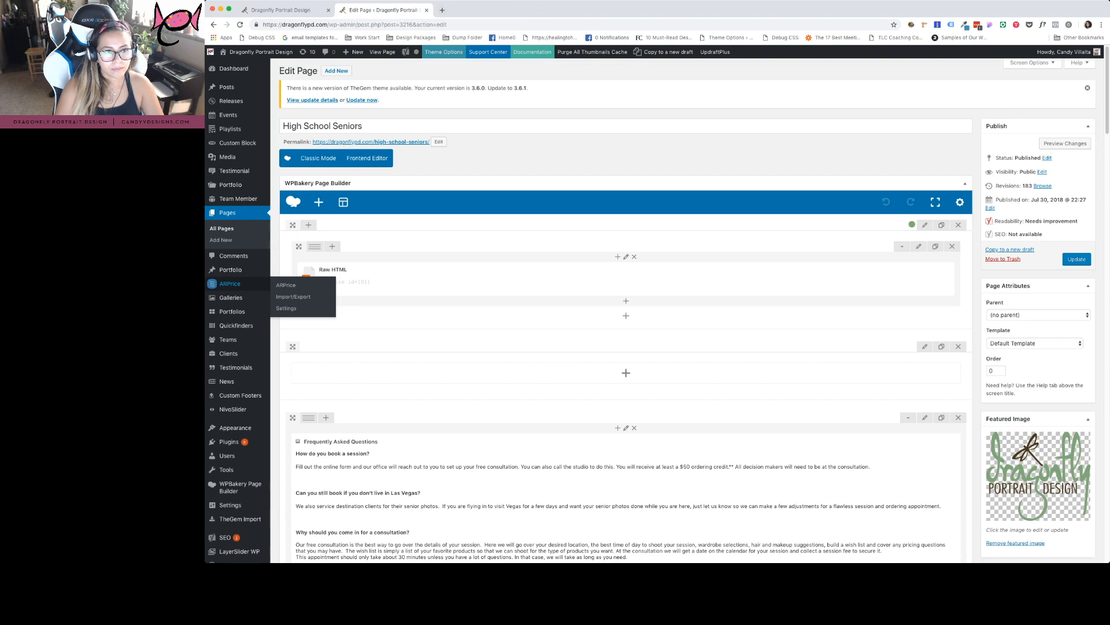
{"action": "key", "text": "ctrl+shift+Tab"}
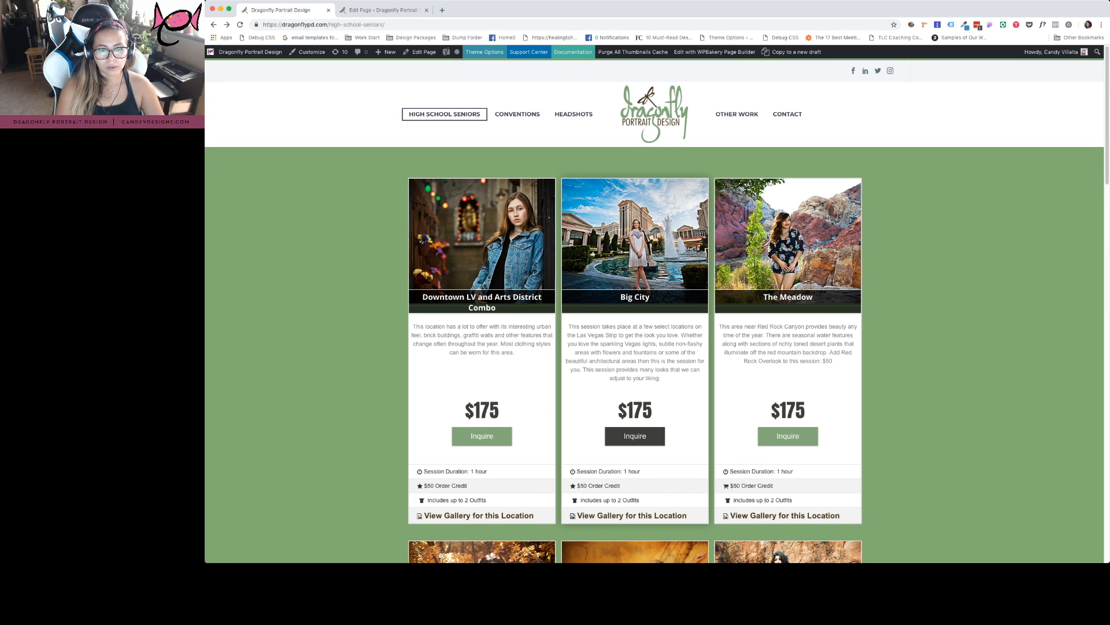
View the live Conventions page, then switch back to the page editor tab
{"action": "left_click", "coordinate": [517, 114]}
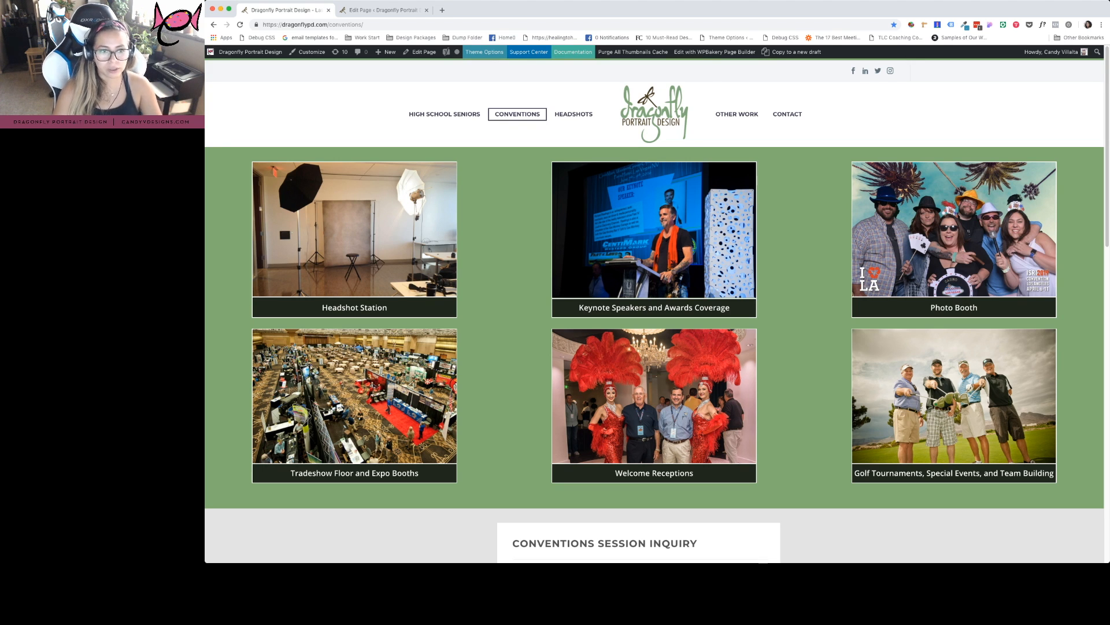
{"action": "key", "text": "ctrl+Tab"}
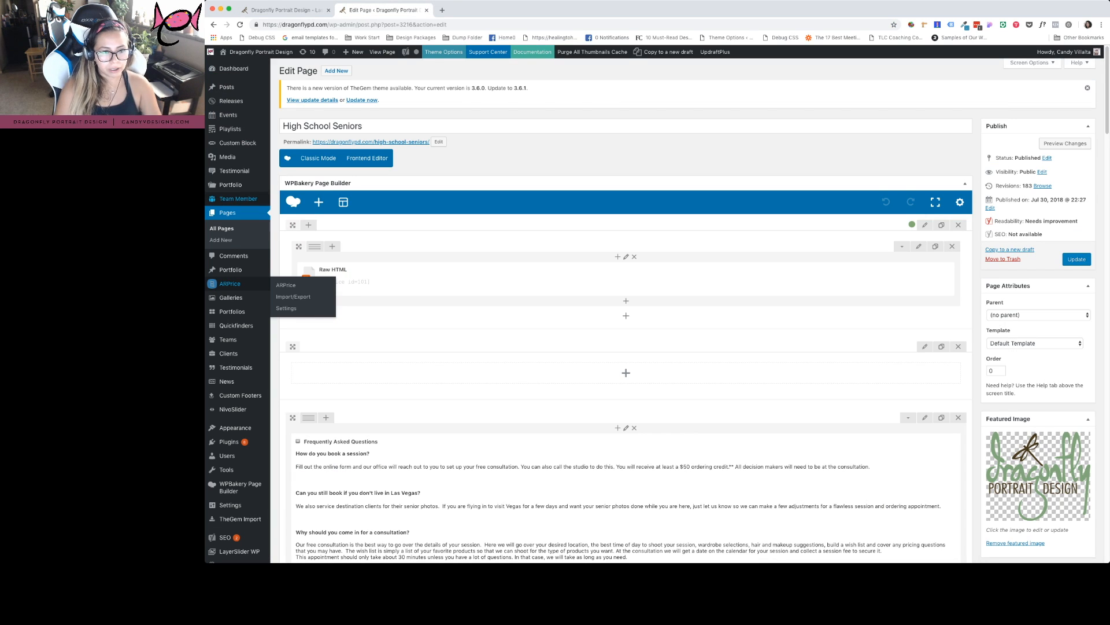
Search pages for 'conventions', edit the Conventions page, and open its Keynote Speakers image settings
{"action": "left_click", "coordinate": [230, 284]}
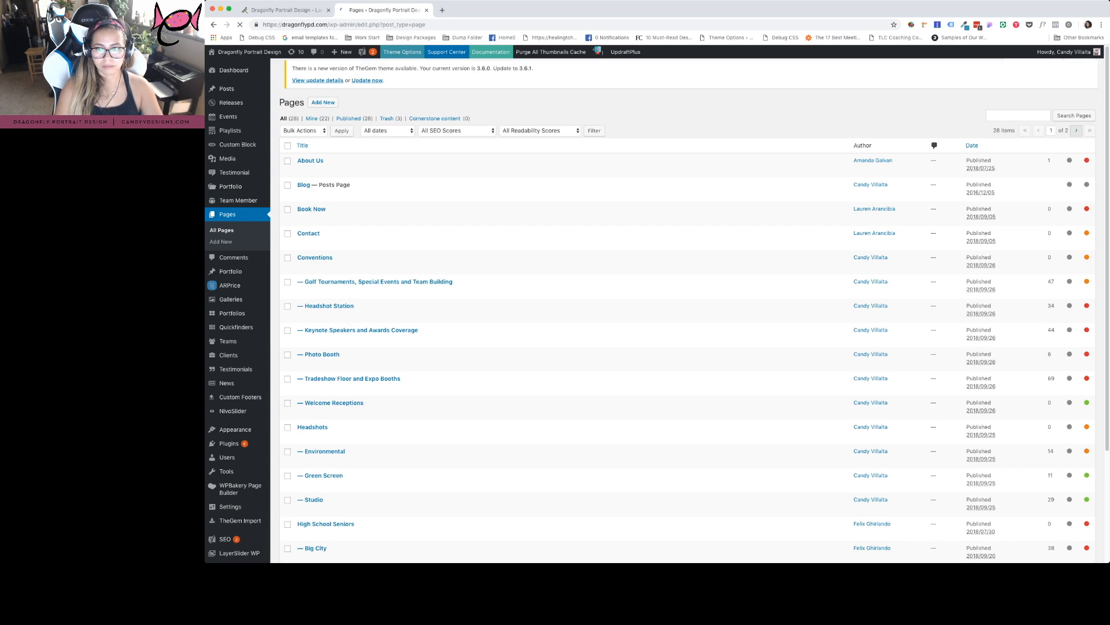
{"action": "left_click", "coordinate": [1018, 121]}
{"action": "type", "text": "conventions"}
{"action": "key", "text": "Return"}
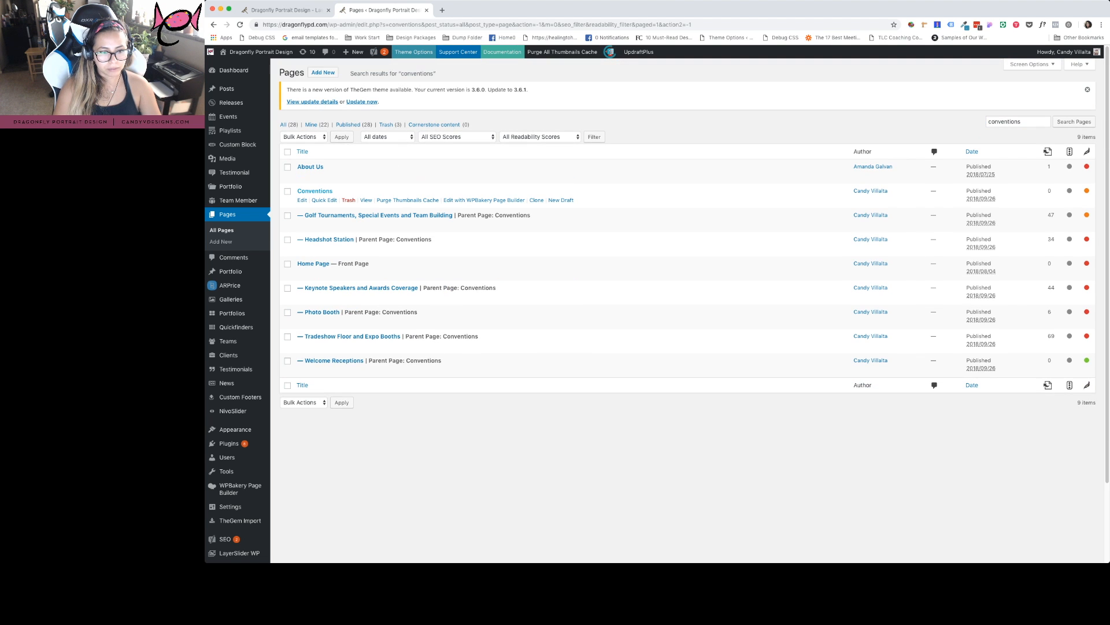
{"action": "left_click", "coordinate": [302, 200]}
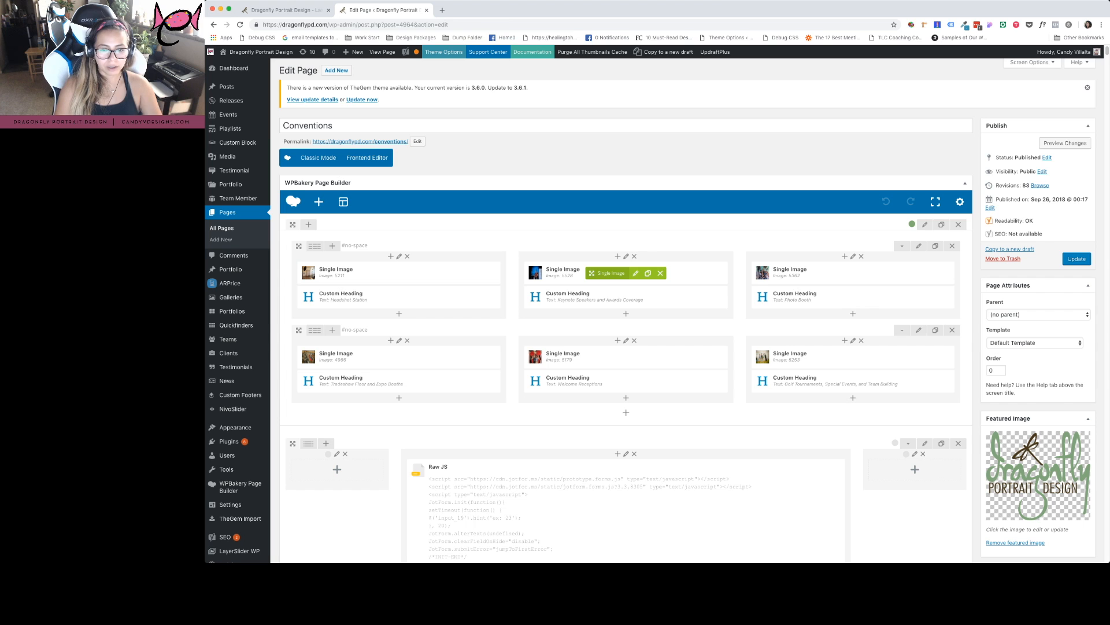
{"action": "left_click", "coordinate": [636, 273]}
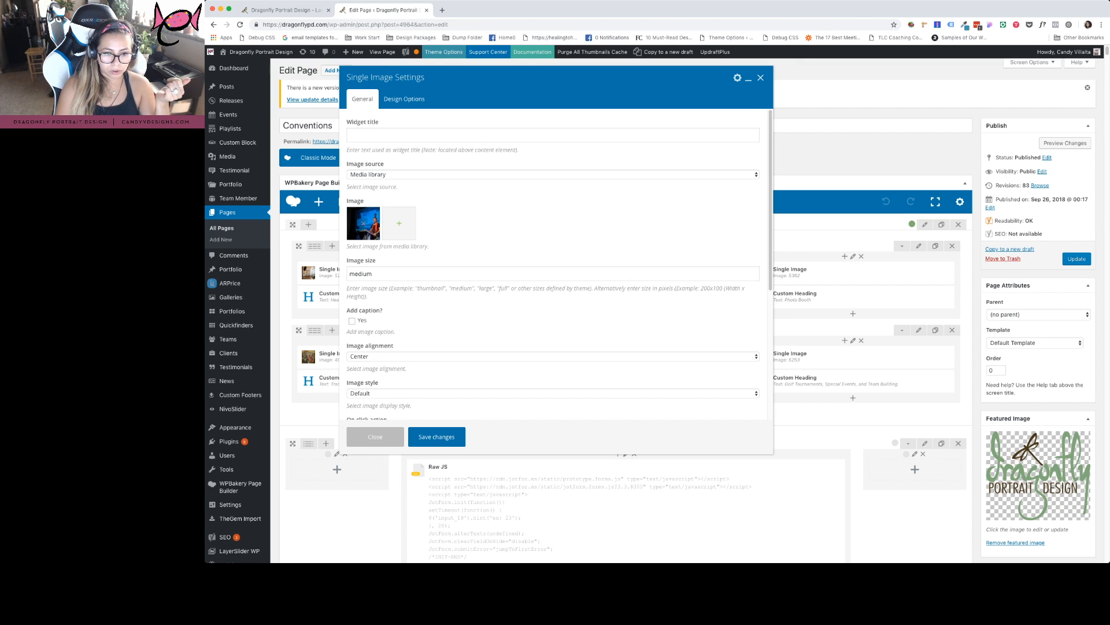
Replace the Keynote Speakers image with the yoga photo 34_Other-work-1.jpg and save
{"action": "left_click", "coordinate": [363, 224]}
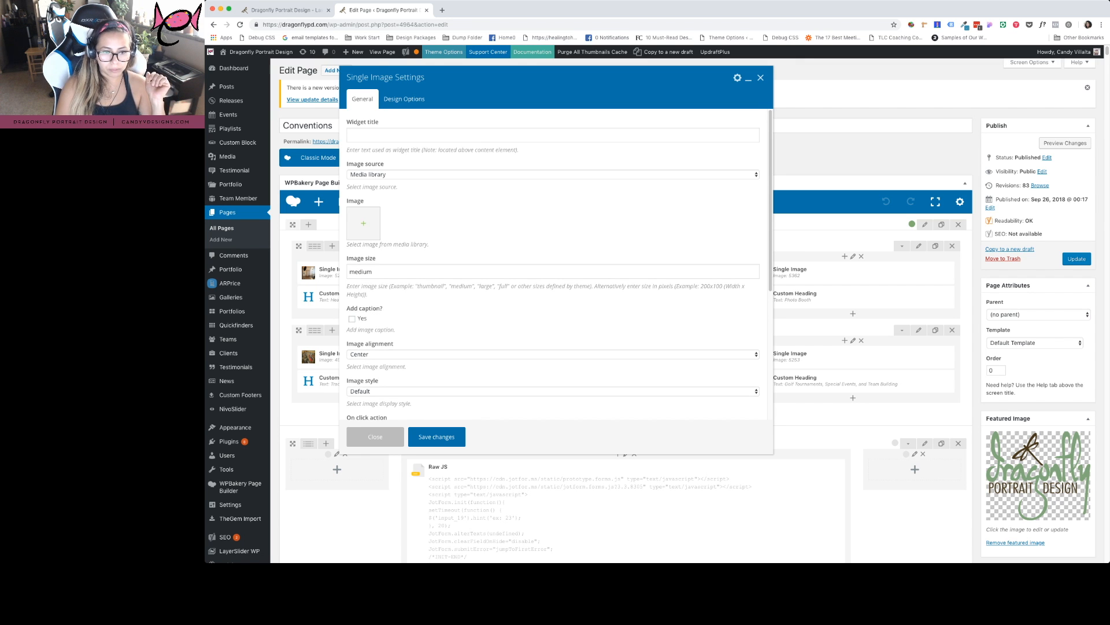
{"action": "left_click", "coordinate": [364, 223]}
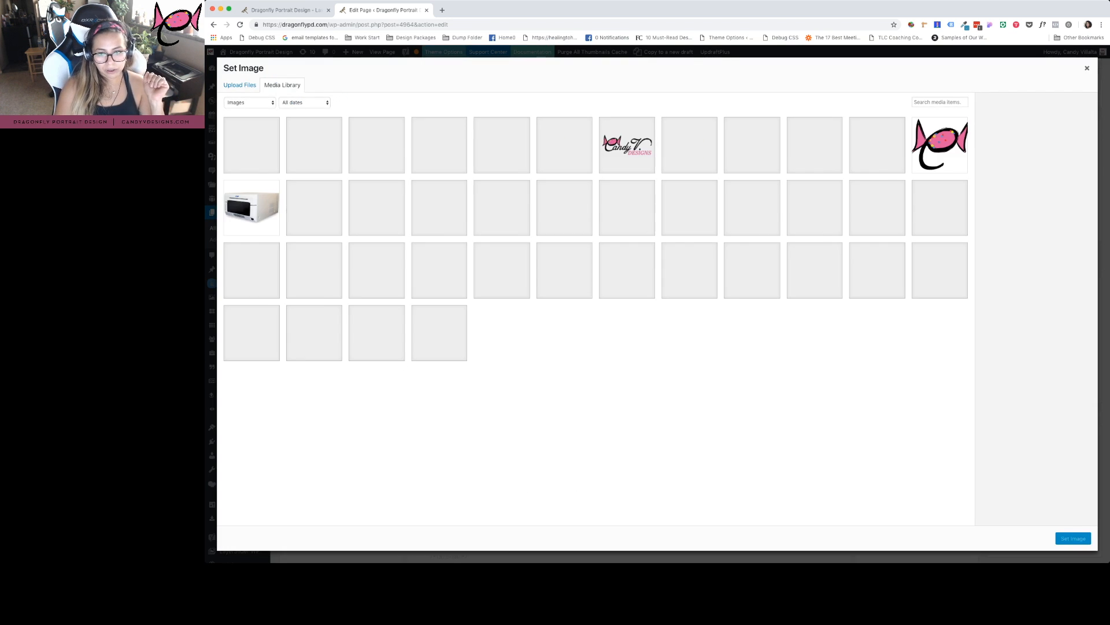
{"action": "left_click", "coordinate": [752, 207]}
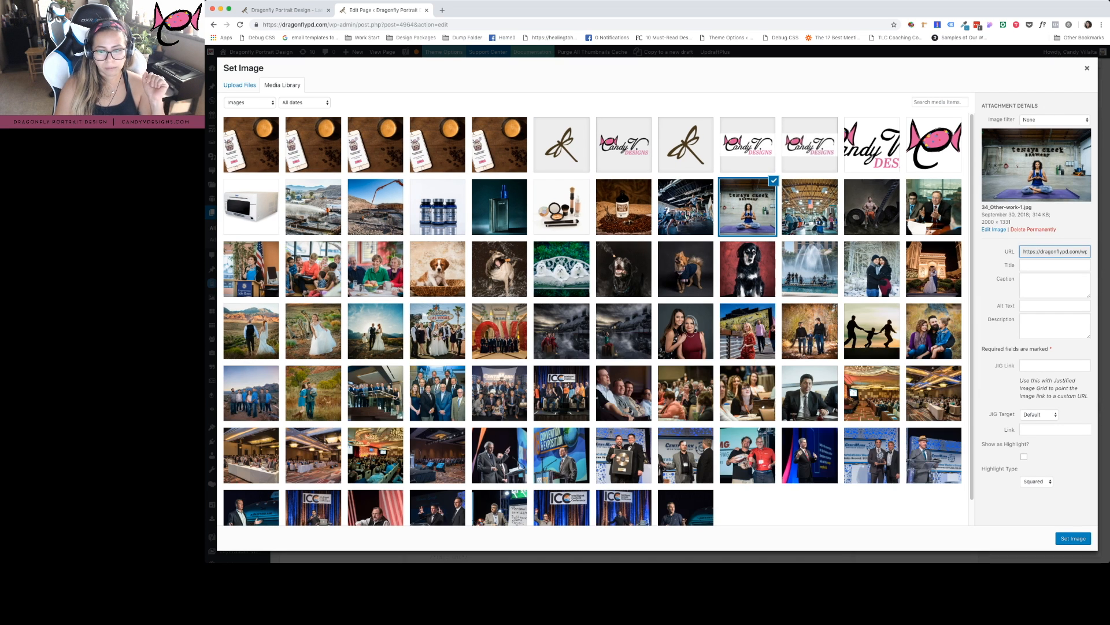
{"action": "left_click", "coordinate": [1073, 538]}
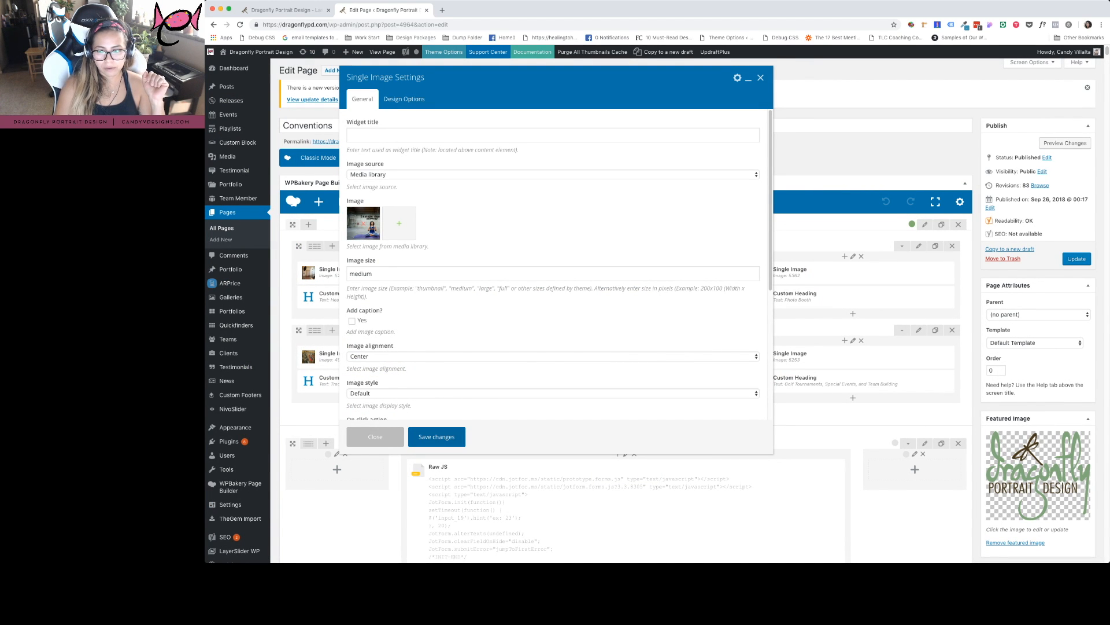
{"action": "left_click", "coordinate": [436, 437]}
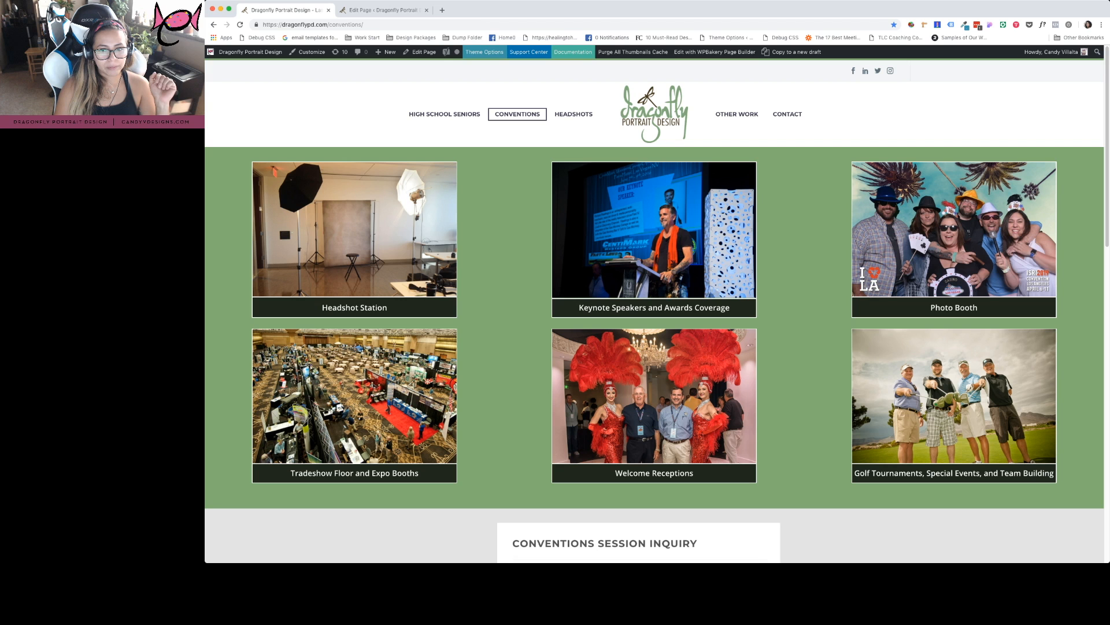
Reload the live site and open the Environmental headshots gallery
{"action": "key", "text": "super+1"}
{"action": "key", "text": "super+r"}
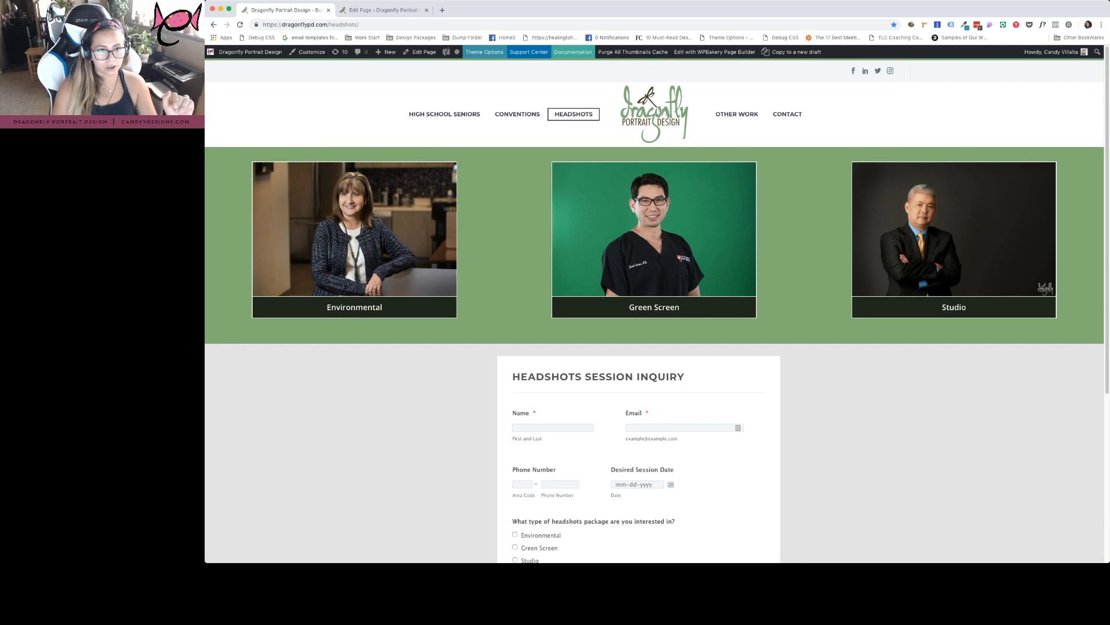
{"action": "left_click", "coordinate": [355, 243]}
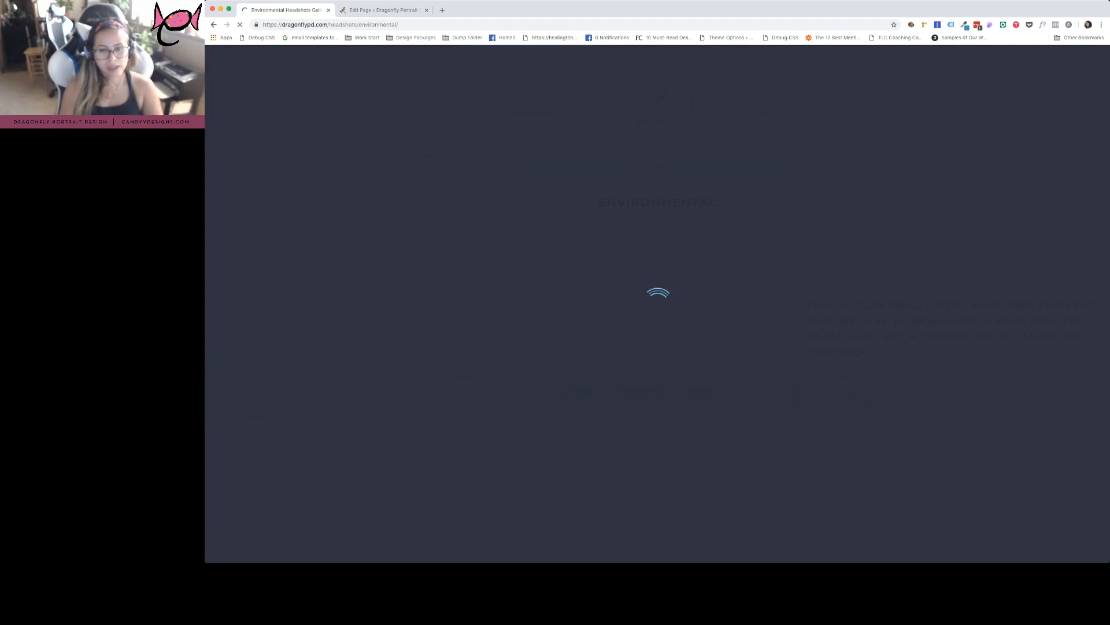